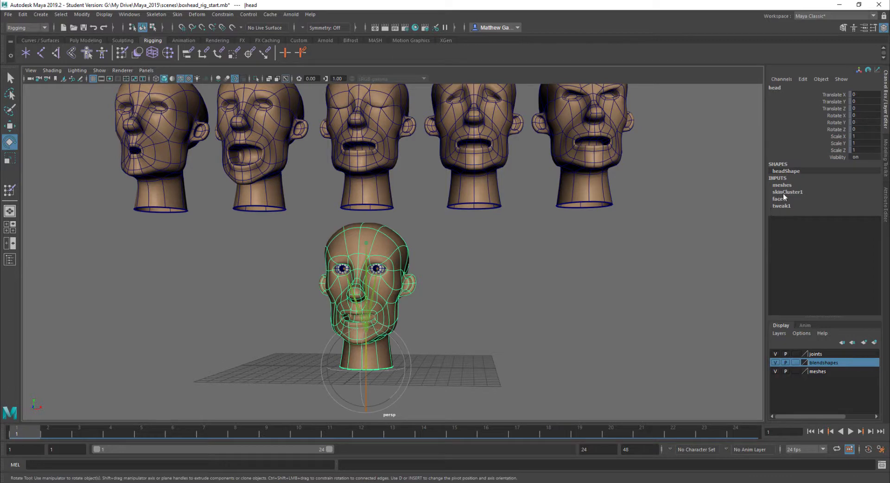
# Show the faces blend shape channels of the head mesh and view the head together with its target heads.
pyautogui.click(781, 200)
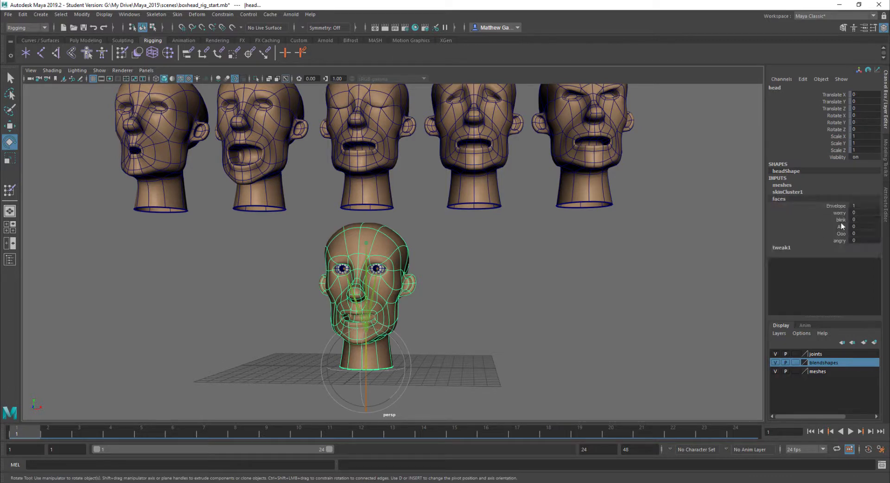
pyautogui.click(475, 271)
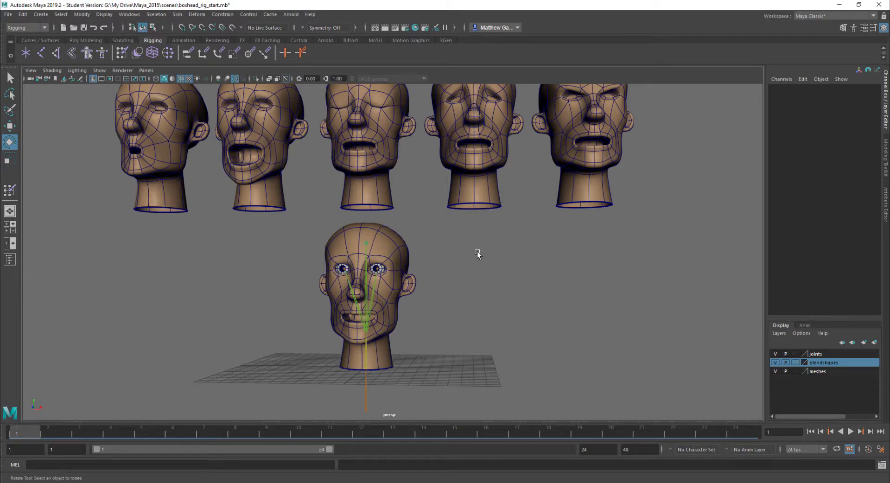
pyautogui.scroll(-5, 524, 178)
pyautogui.scroll(2, 544, 217)
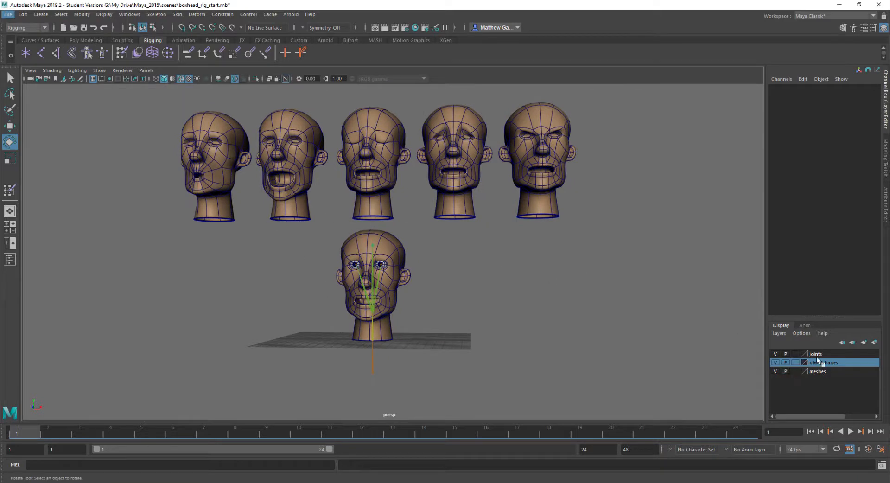
# Set the blendshapes display layer to Template so the target heads cannot be selected.
pyautogui.click(775, 362)
pyautogui.click(776, 363)
pyautogui.moveTo(153, 134); pyautogui.dragTo(584, 156)
pyautogui.click(795, 371)
pyautogui.click(795, 363)
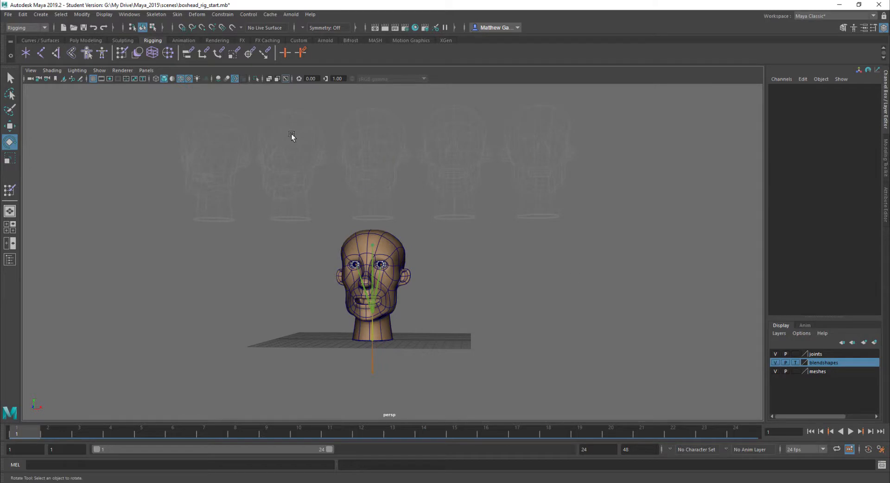
# Switch to a full-size front view and frame the head with empty grid space beside it.
pyautogui.scroll(7, 416, 245)
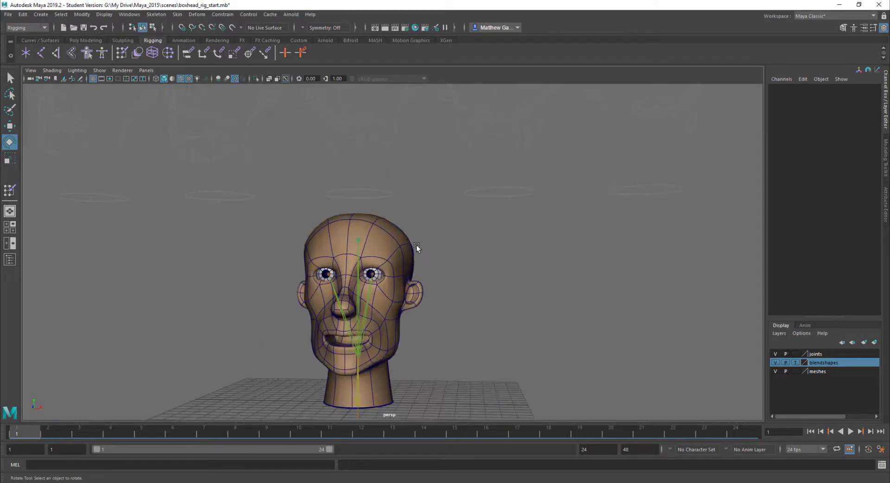
pyautogui.keyDown('alt'); pyautogui.moveTo(417, 244); pyautogui.dragTo(385, 132, button='middle'); pyautogui.keyUp('alt')
pyautogui.keyDown('alt'); pyautogui.moveTo(385, 131); pyautogui.dragTo(445, 160); pyautogui.keyUp('alt')
pyautogui.keyDown('alt'); pyautogui.moveTo(422, 191); pyautogui.dragTo(434, 183); pyautogui.keyUp('alt')
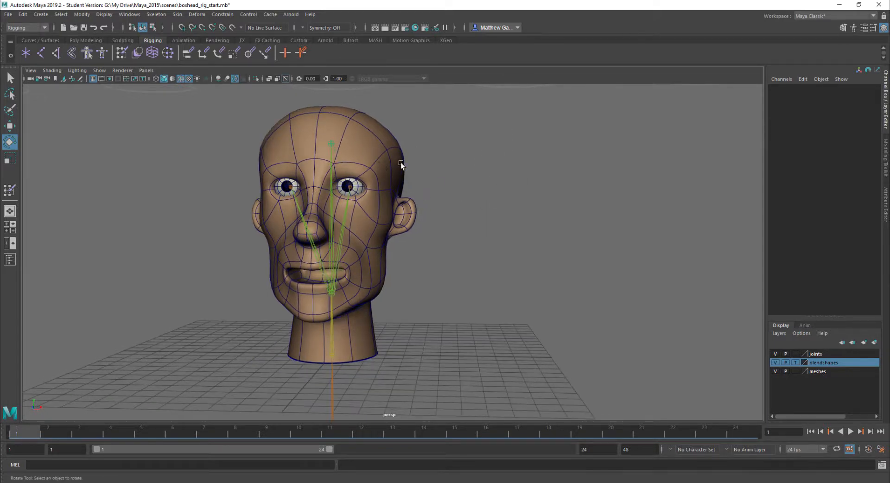
pyautogui.press('space')
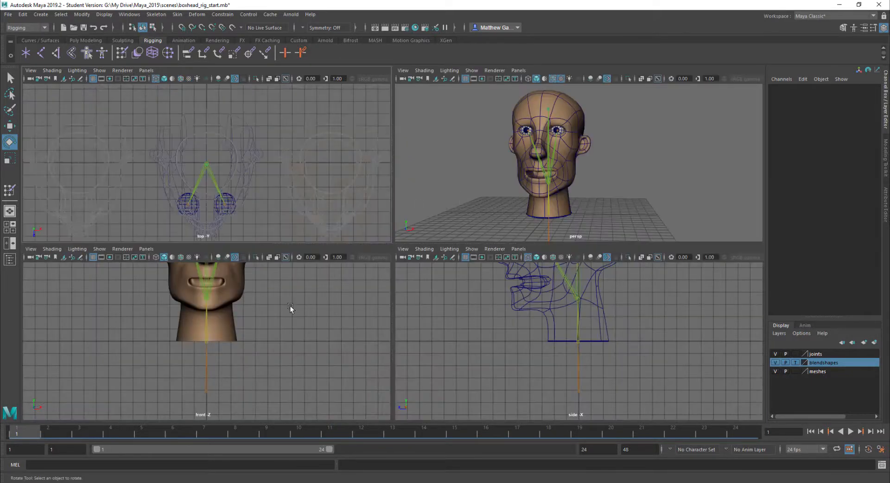
pyautogui.press('space')
pyautogui.scroll(-3, 356, 219)
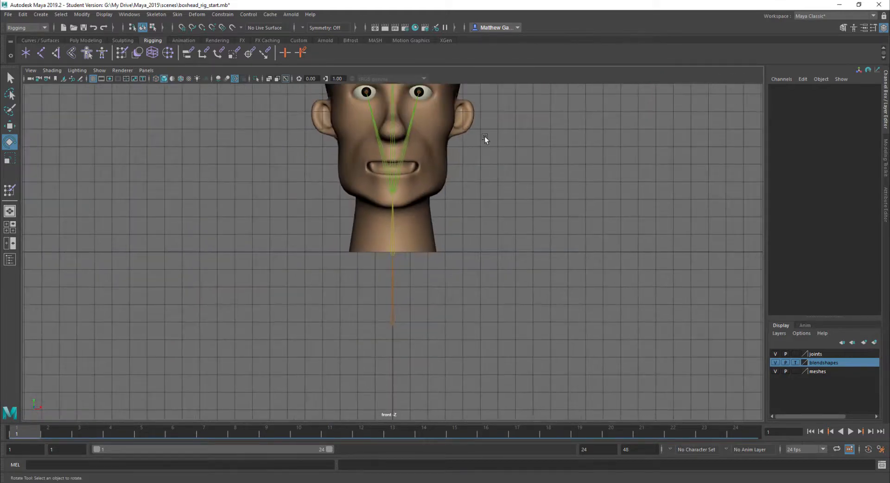
pyautogui.scroll(3, 482, 139)
pyautogui.keyDown('alt'); pyautogui.moveTo(457, 181); pyautogui.dragTo(324, 239, button='middle'); pyautogui.keyUp('alt')
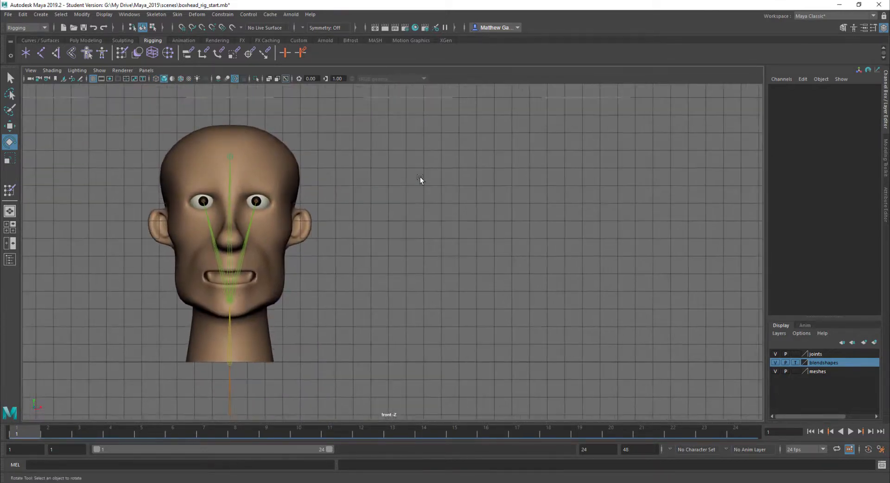
# Switch the menu set from Rigging to Modeling.
pyautogui.click(45, 41)
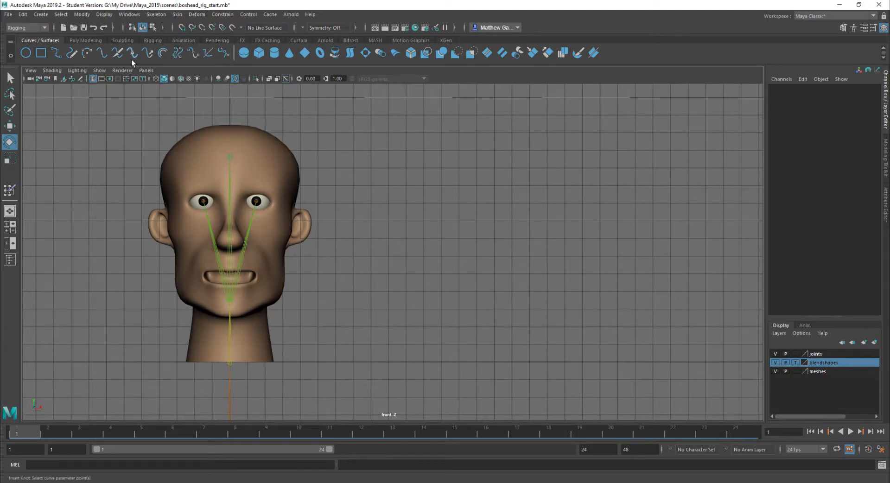
pyautogui.click(43, 28)
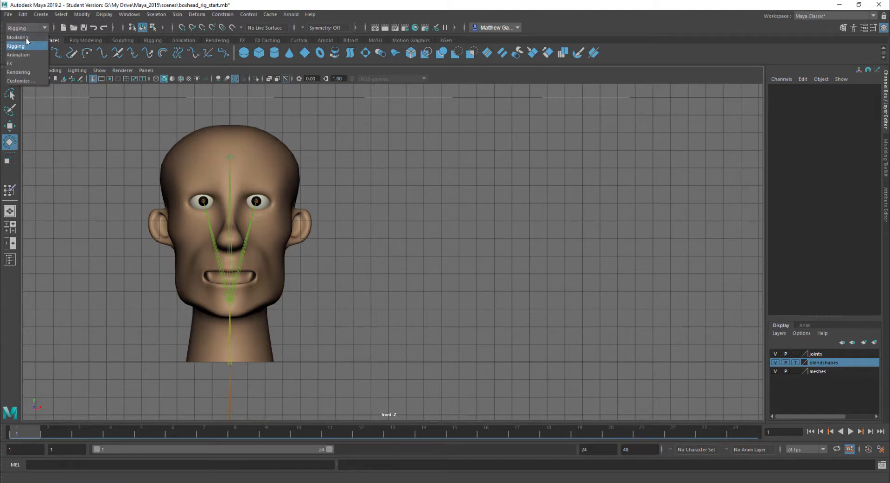
pyautogui.click(26, 37)
pyautogui.click(91, 40)
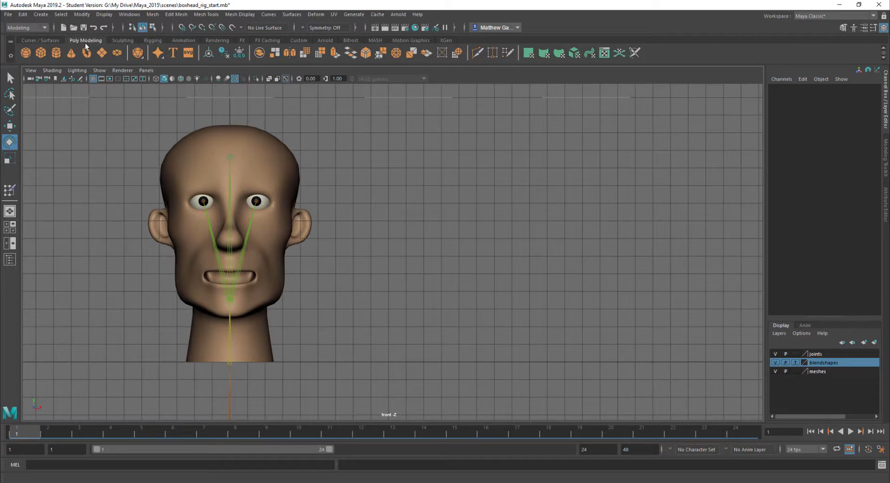
pyautogui.click(148, 40)
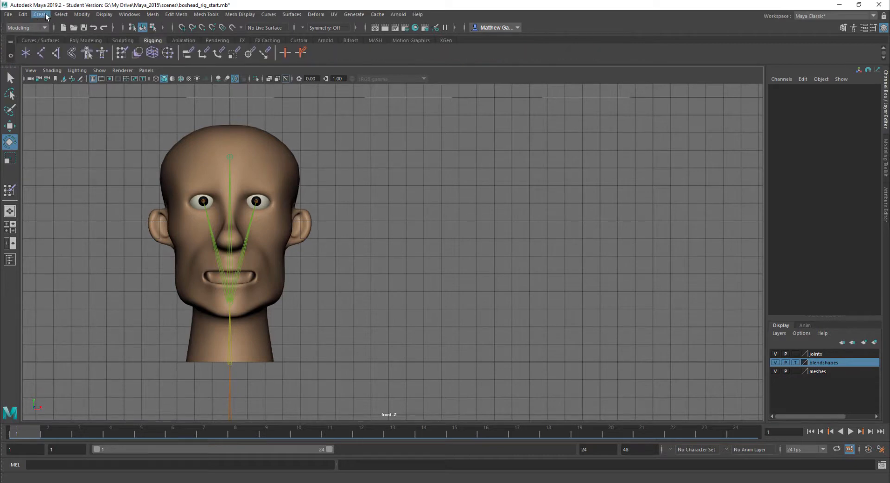
# Draw an open-topped square, 6 by 6 grid units, beside the head with the Bezier Curve Tool, snapping its four corners to the grid.
pyautogui.click(43, 15)
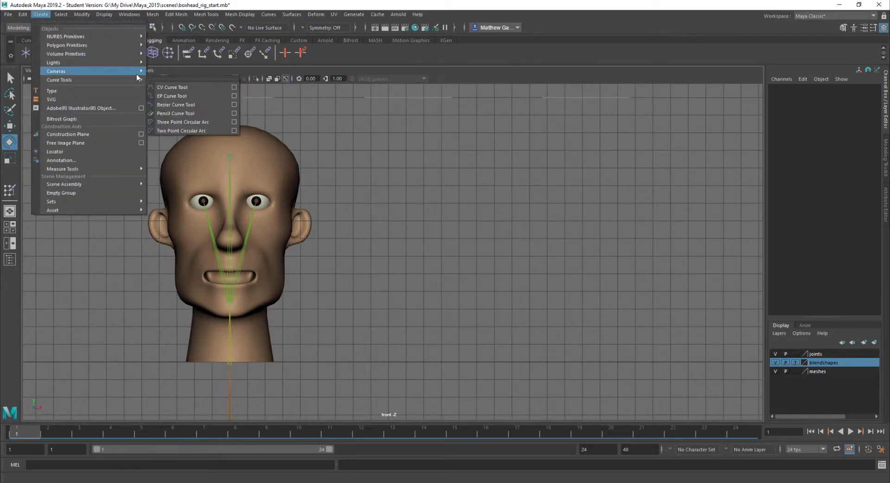
pyautogui.moveTo(132, 81)
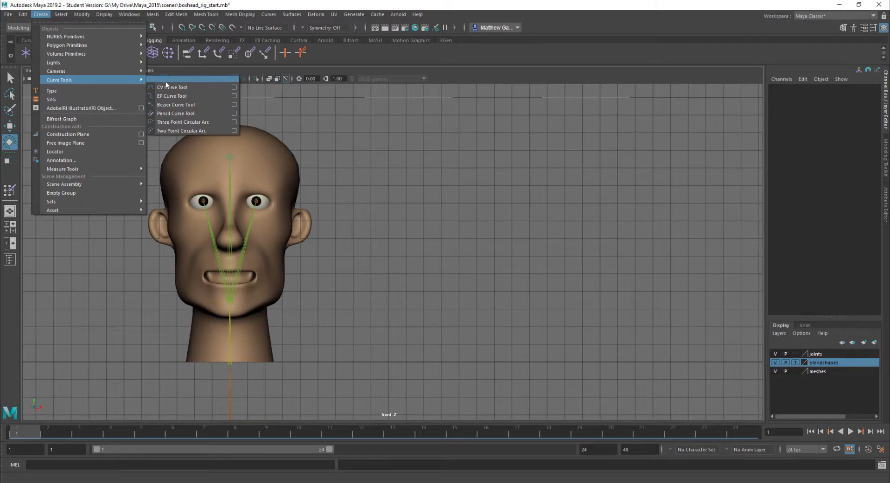
pyautogui.click(180, 104)
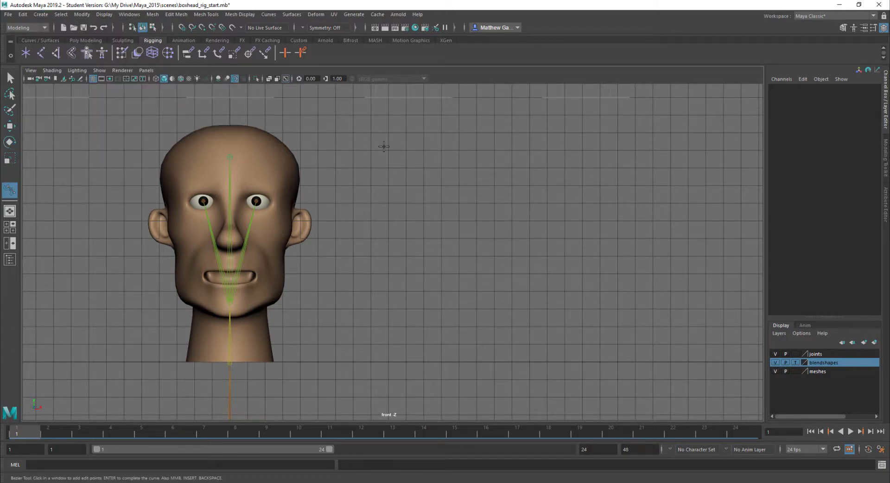
pyautogui.press('x')
pyautogui.click(355, 132)
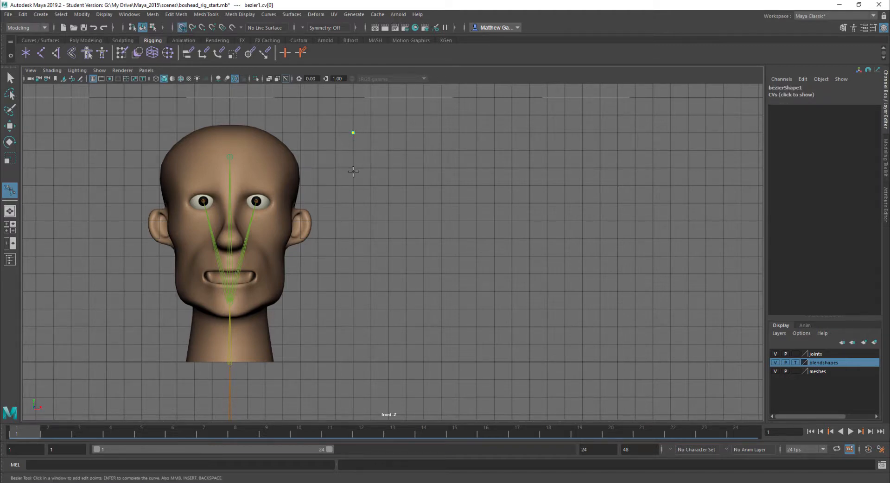
pyautogui.click(354, 240)
pyautogui.click(457, 239)
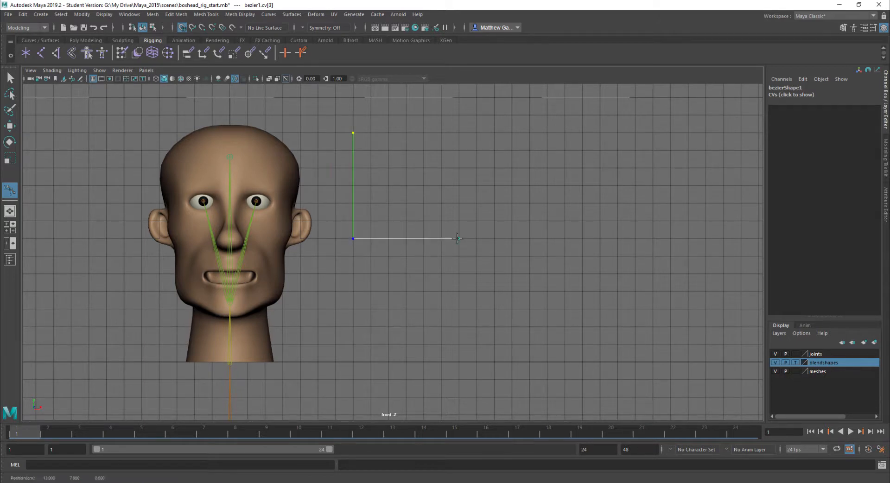
pyautogui.click(458, 133)
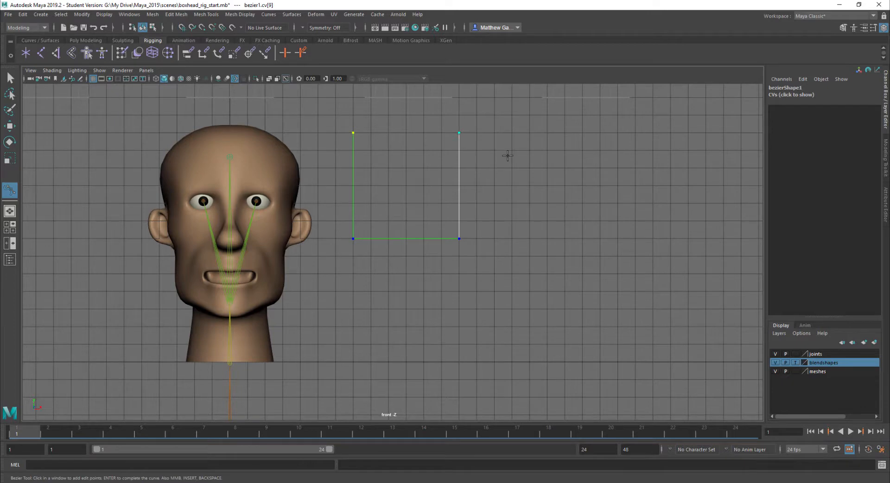
pyautogui.press('Return')
pyautogui.press('e')
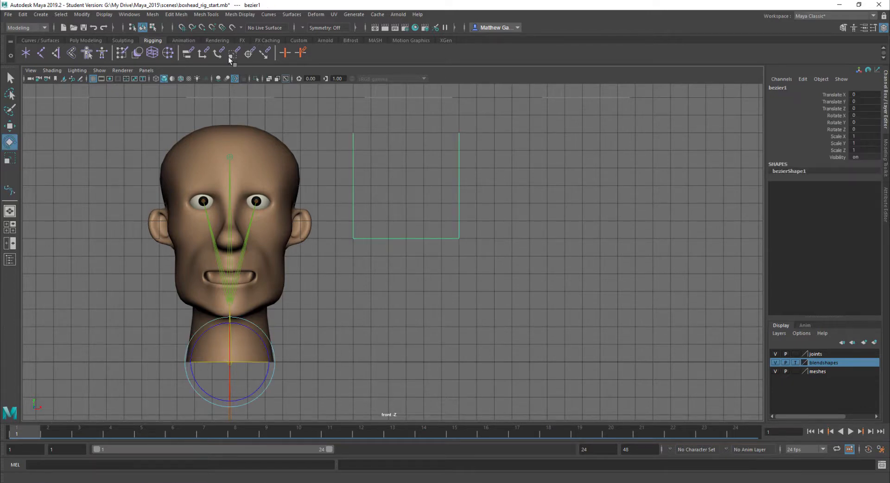
# Close the open side of the Bezier curve with Open/Close to complete the square.
pyautogui.click(271, 15)
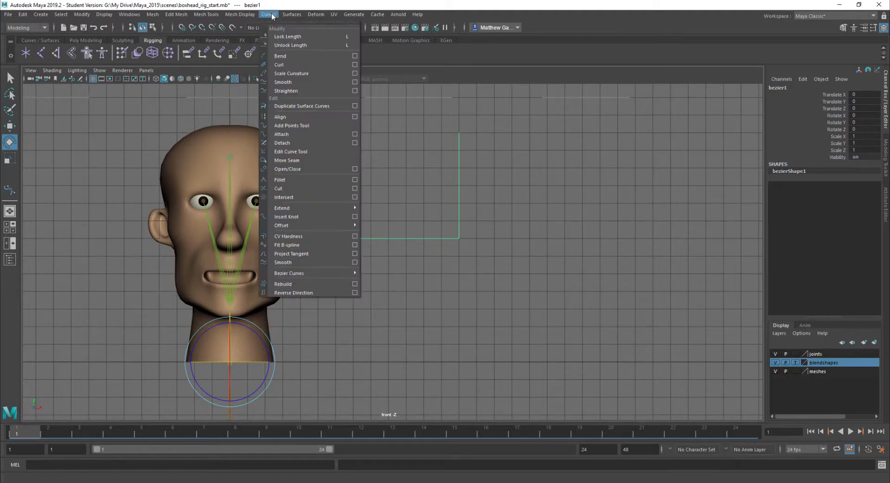
pyautogui.click(294, 169)
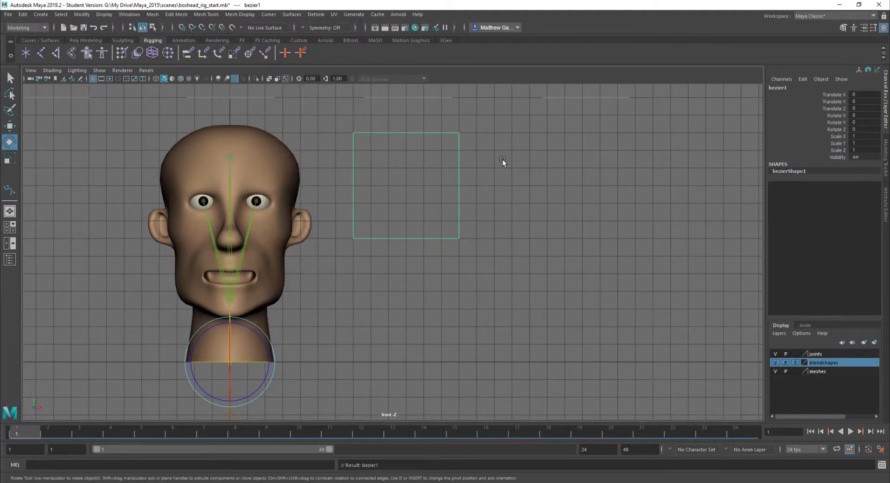
pyautogui.click(502, 160)
pyautogui.click(460, 172)
pyautogui.click(489, 187)
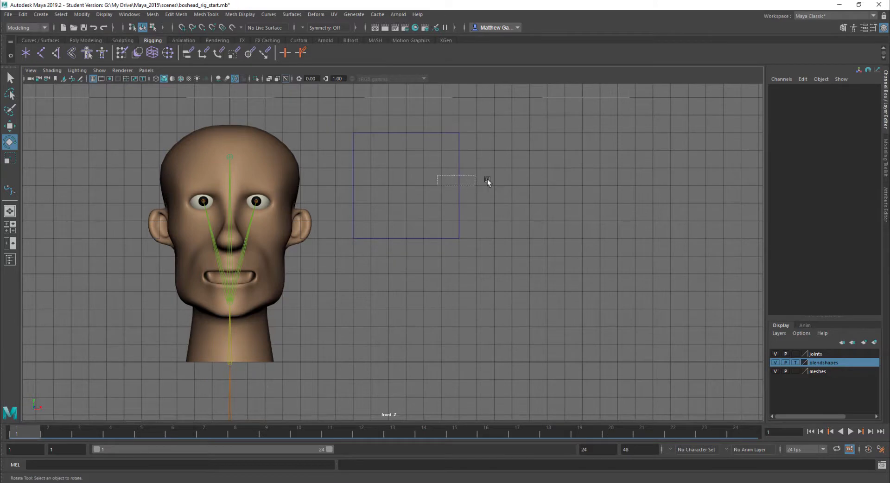
pyautogui.moveTo(488, 179); pyautogui.dragTo(488, 180)
pyautogui.click(35, 40)
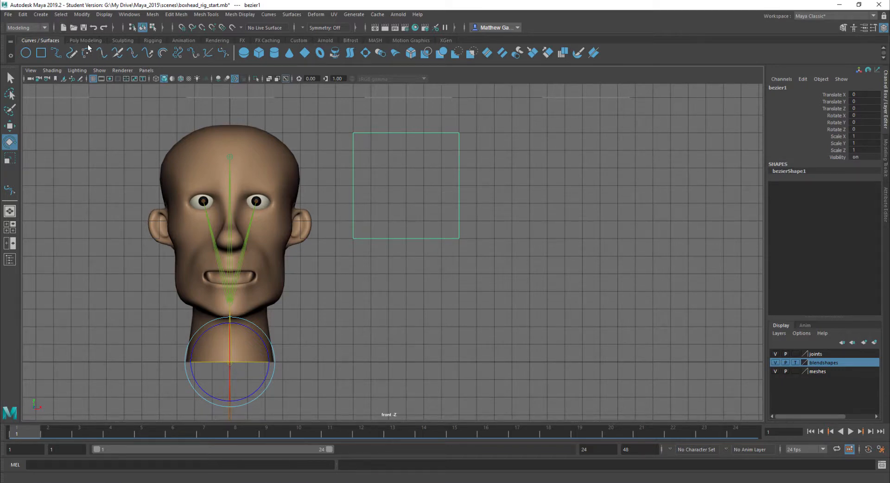
pyautogui.click(123, 41)
pyautogui.click(40, 14)
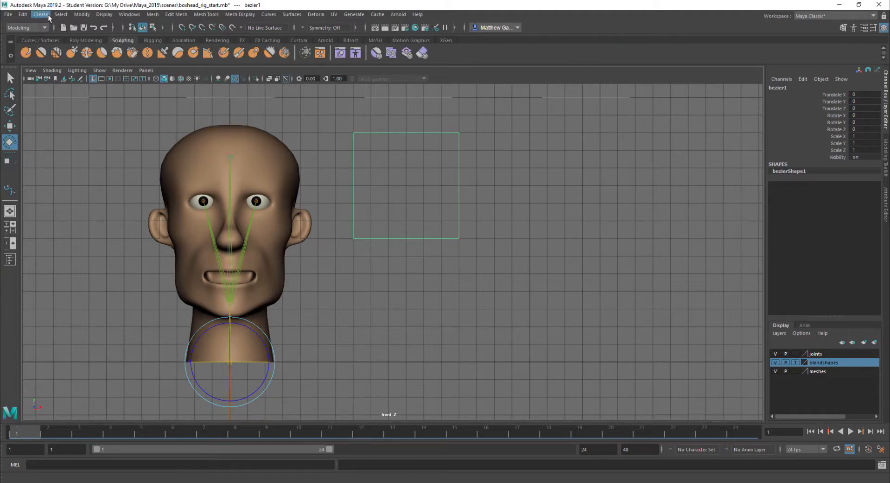
# Duplicate the square and move the copy straight down about 7 units, below the original.
pyautogui.click(535, 188)
pyautogui.moveTo(442, 177); pyautogui.dragTo(510, 188)
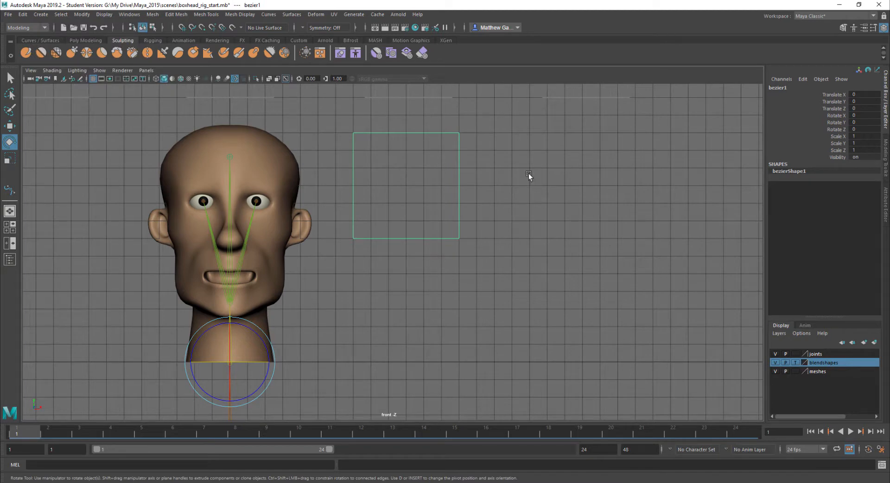
pyautogui.hotkey('ctrl', 'd')
pyautogui.press('w')
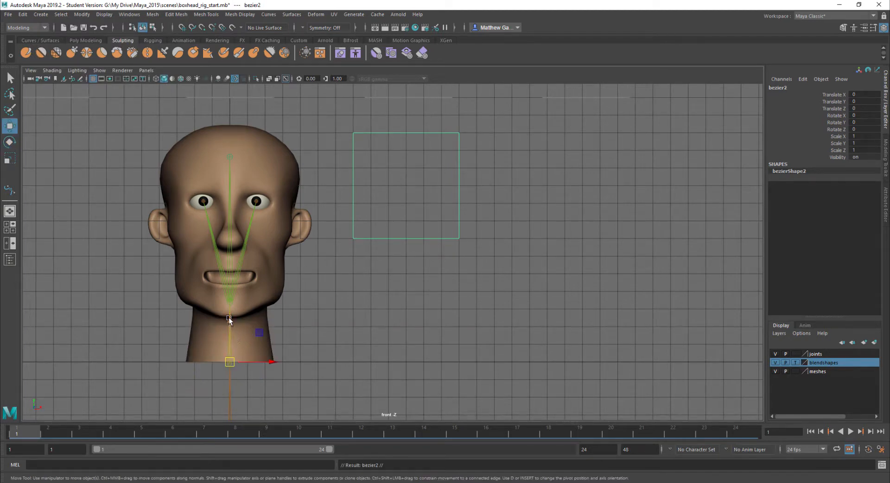
pyautogui.moveTo(229, 317); pyautogui.dragTo(246, 440)
pyautogui.scroll(-3, 580, 288)
pyautogui.scroll(-2, 413, 307)
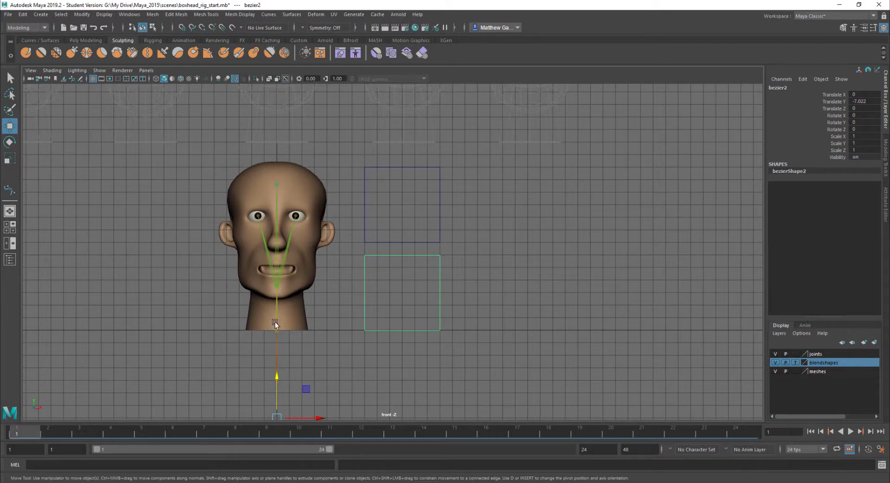
# Center the pivots of both the lower and the upper square.
pyautogui.click(84, 40)
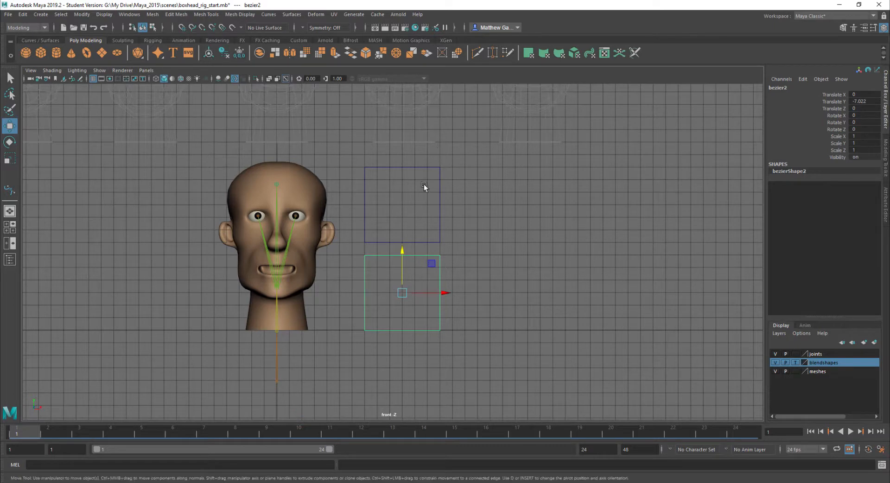
pyautogui.click(365, 174)
pyautogui.click(210, 53)
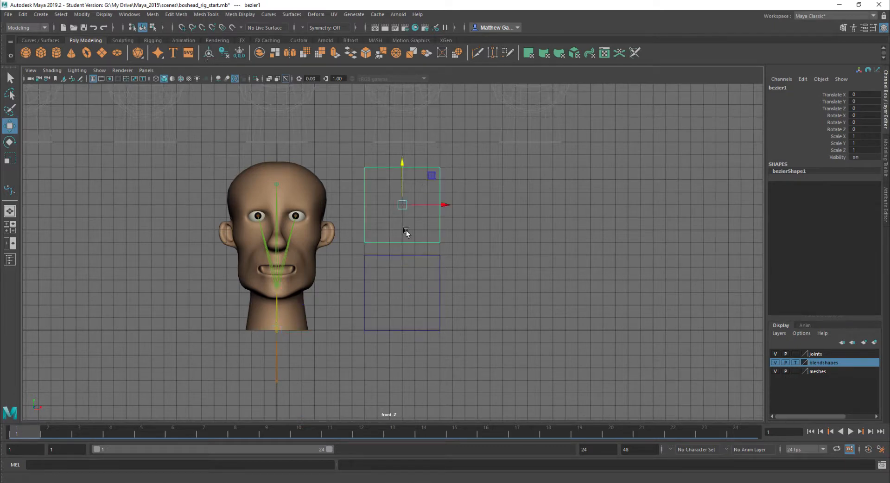
# Snap the lower square to the grid at Translate Y -7 and deselect it.
pyautogui.click(440, 276)
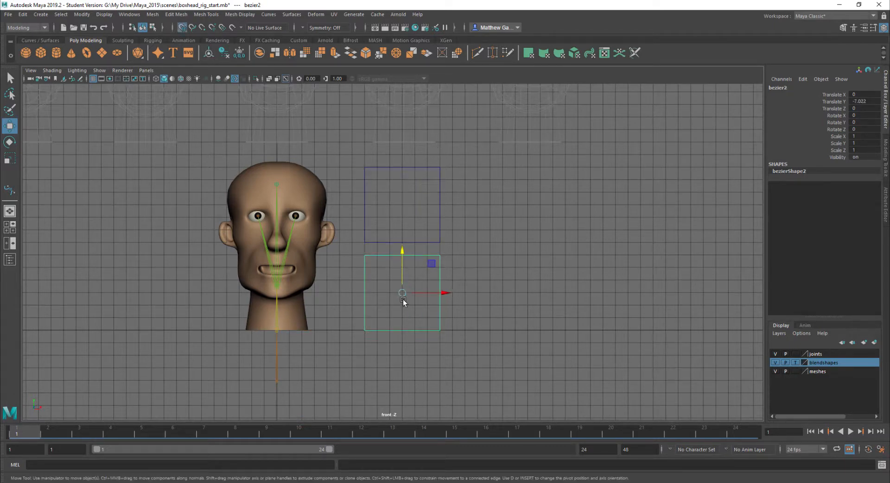
pyautogui.moveTo(403, 301)
pyautogui.mouseDown()
pyautogui.moveTo(417, 308)
pyautogui.moveTo(396, 293)
pyautogui.moveTo(405, 290)
pyautogui.mouseUp()
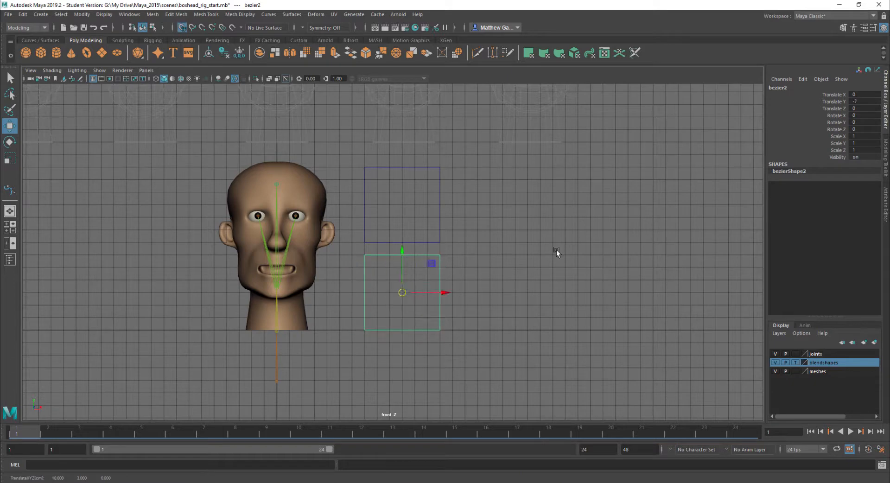
pyautogui.scroll(3, 530, 247)
pyautogui.click(378, 261)
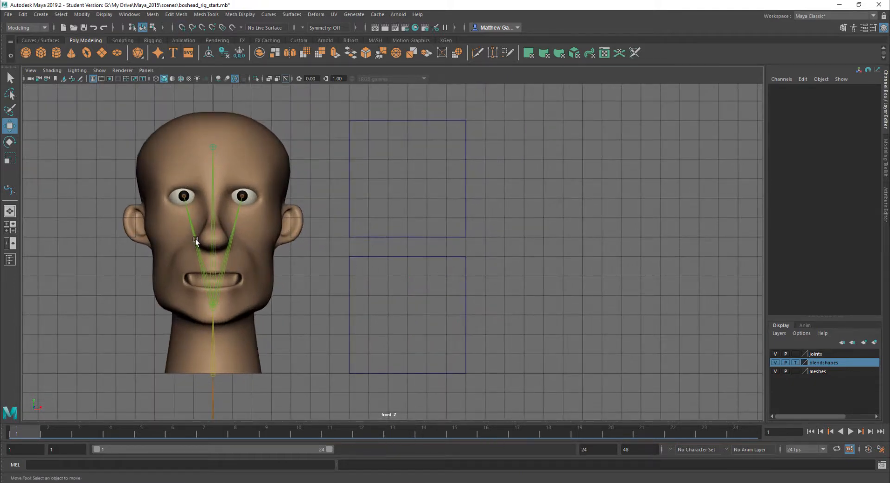
# Return to the full-size perspective view and inspect both squares beside the head from an angle.
pyautogui.press('space')
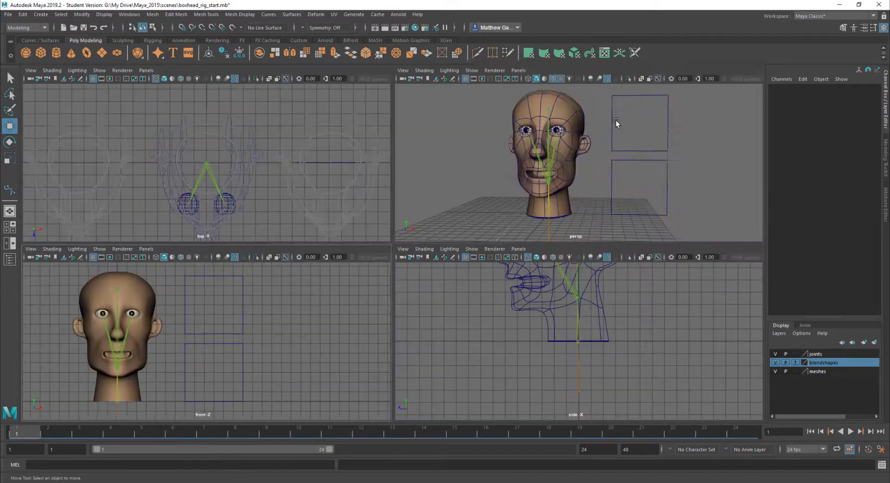
pyautogui.press('space')
pyautogui.keyDown('alt'); pyautogui.moveTo(597, 132); pyautogui.dragTo(571, 165); pyautogui.keyUp('alt')
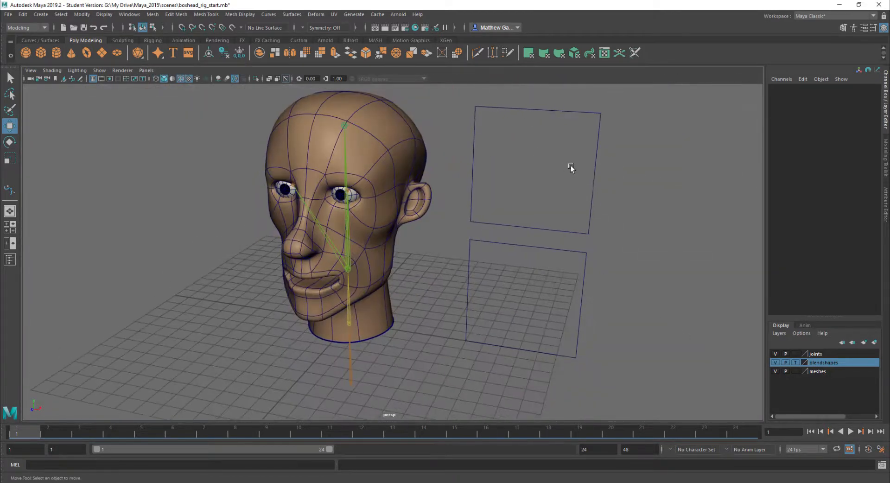
# Create a NURBS circle in the front view and place it beside the squares at about X 18, Y 8.5.
pyautogui.press('space')
pyautogui.press('space')
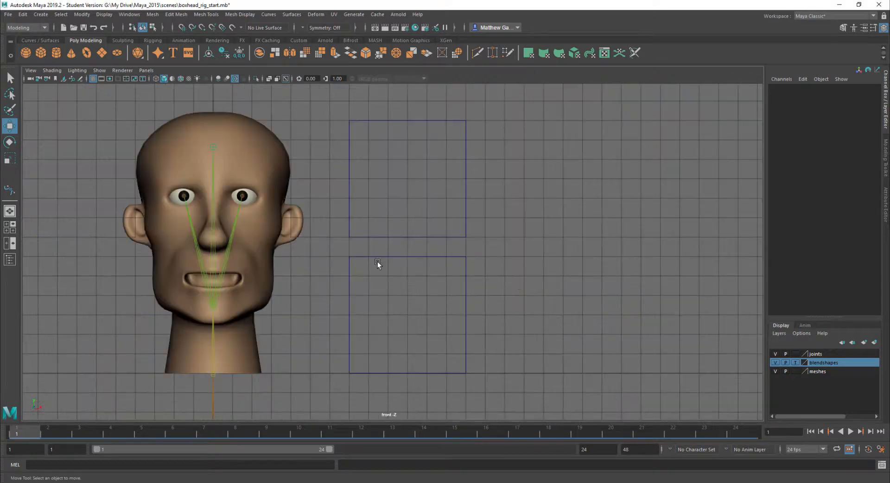
pyautogui.scroll(-2, 389, 257)
pyautogui.scroll(2, 398, 248)
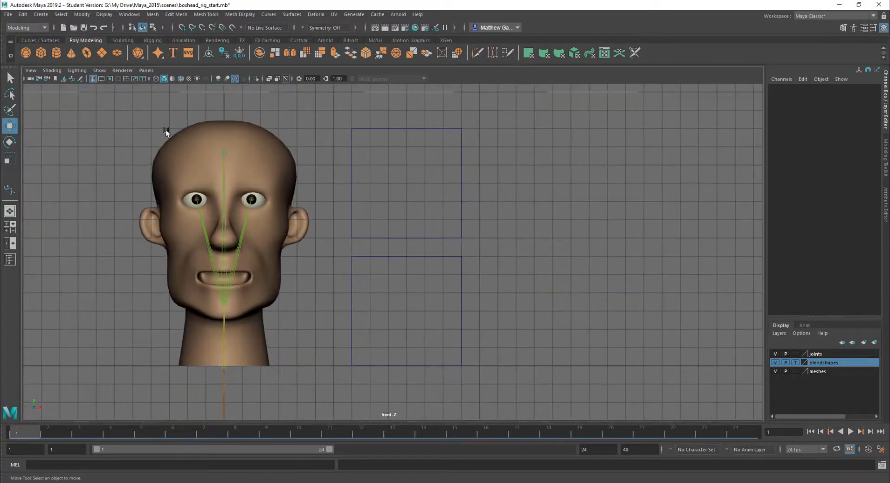
pyautogui.click(41, 40)
pyautogui.click(27, 55)
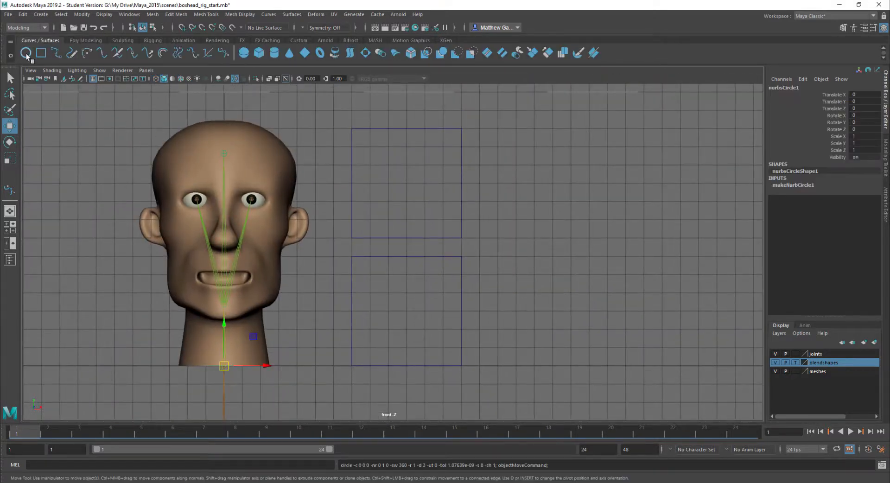
pyautogui.moveTo(225, 371); pyautogui.dragTo(564, 218)
# Rotate the circle 90 degrees about X so it faces the front view, and deselect it.
pyautogui.press('e')
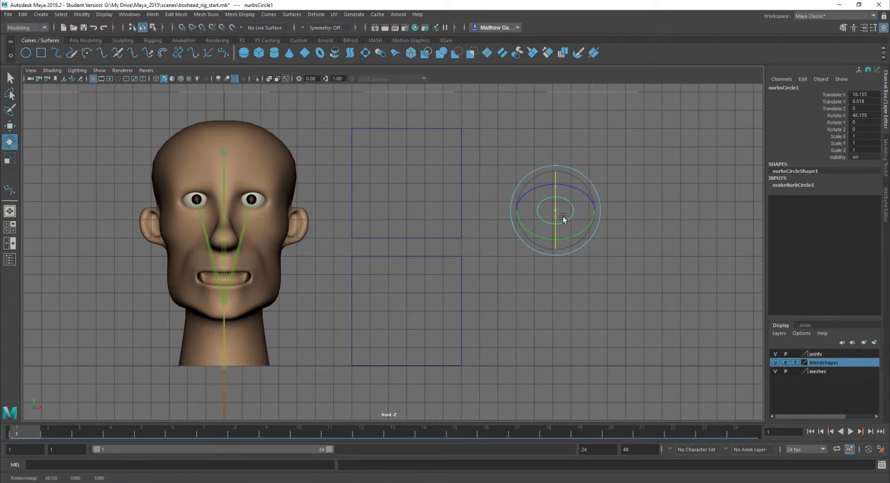
pyautogui.doubleClick(877, 116)
pyautogui.write('90')
pyautogui.press('Return')
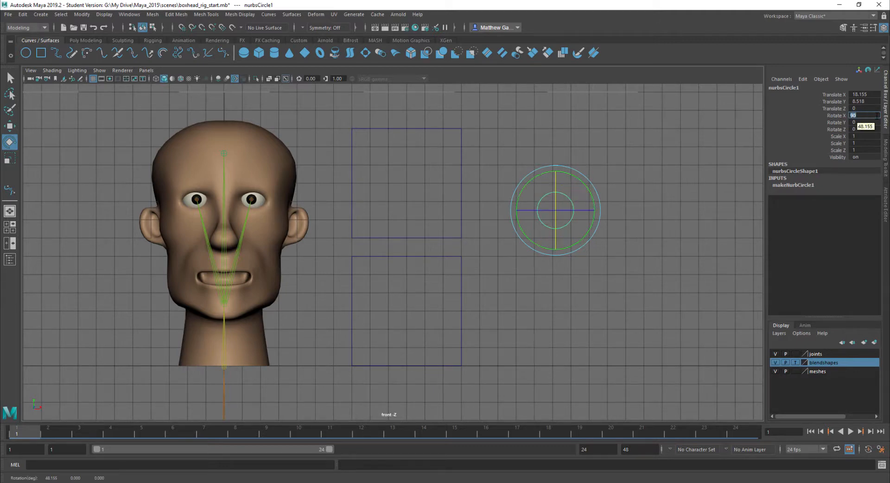
pyautogui.click(641, 195)
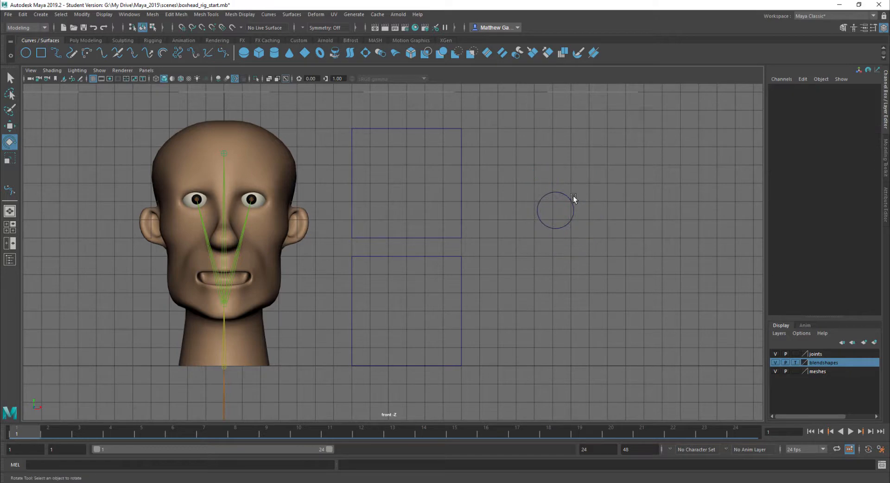
# Grid-snap the circle to the centre of the upper square at Translate X 10, Translate Y 10.
pyautogui.click(570, 199)
pyautogui.press('w')
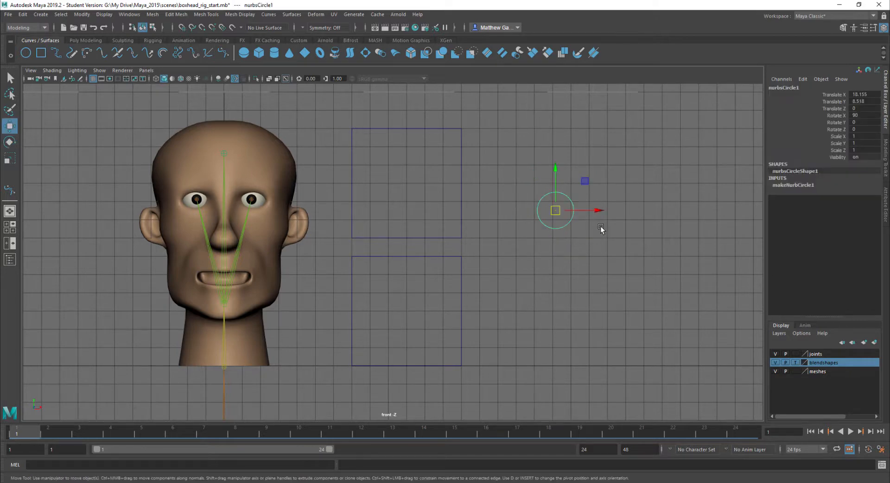
pyautogui.press('x')
pyautogui.press('x')
pyautogui.moveTo(557, 212); pyautogui.dragTo(402, 190)
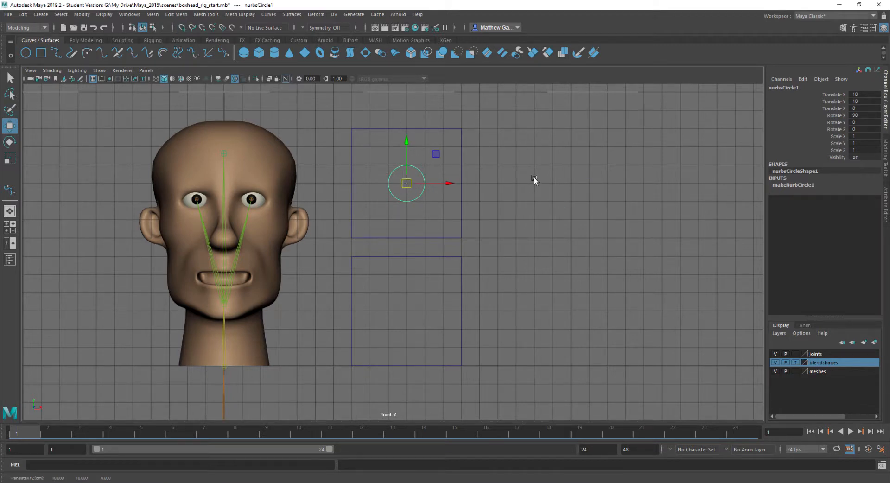
# Duplicate the circle and grid-snap the copy to the centre of the lower square at Translate Y 3.
pyautogui.hotkey('ctrl', 'd')
pyautogui.press('x')
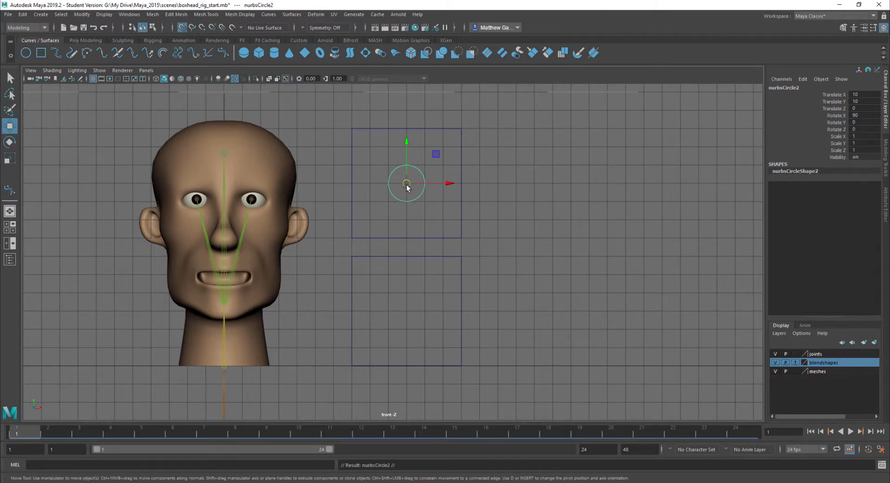
pyautogui.moveTo(407, 184); pyautogui.dragTo(406, 311)
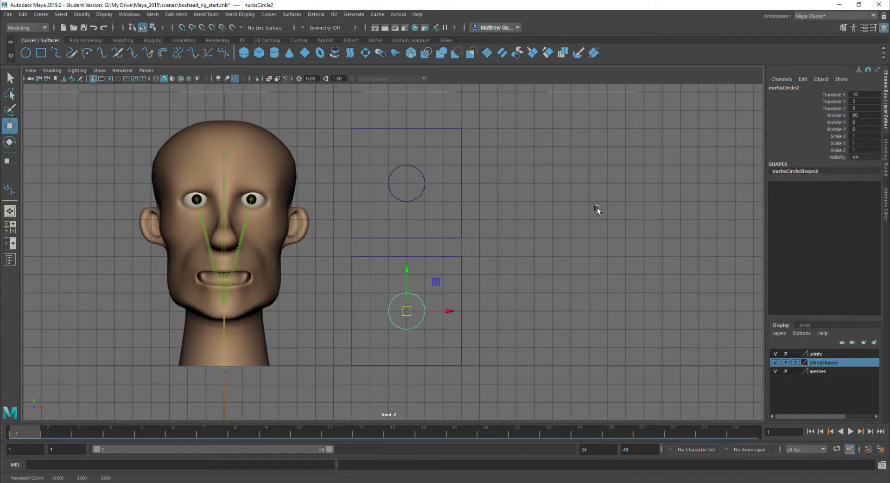
# Select the squares and circles in turn to check their transform values.
pyautogui.click(471, 226)
pyautogui.moveTo(459, 212); pyautogui.dragTo(498, 218)
pyautogui.click(527, 220)
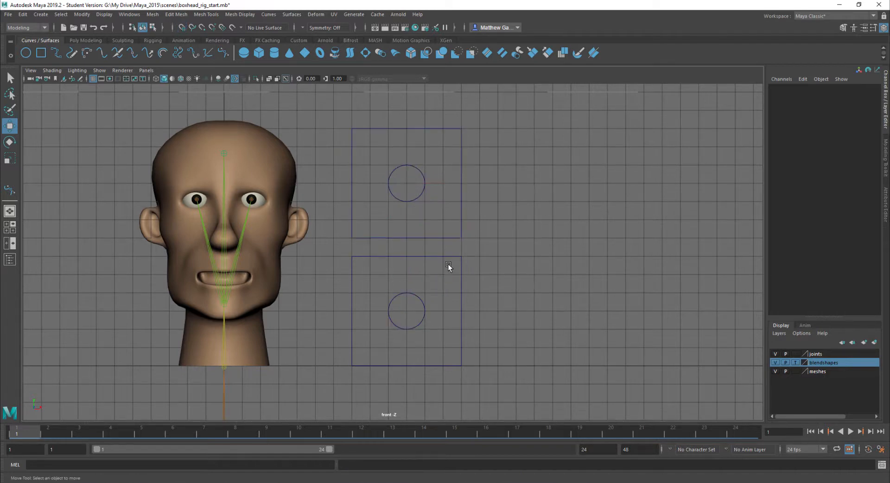
pyautogui.moveTo(448, 265); pyautogui.dragTo(487, 259)
pyautogui.click(530, 230)
pyautogui.click(413, 184)
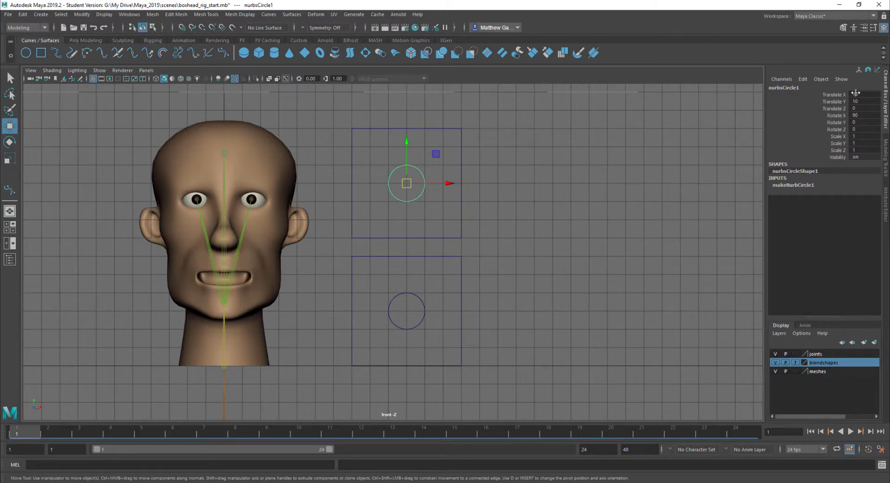
pyautogui.click(419, 299)
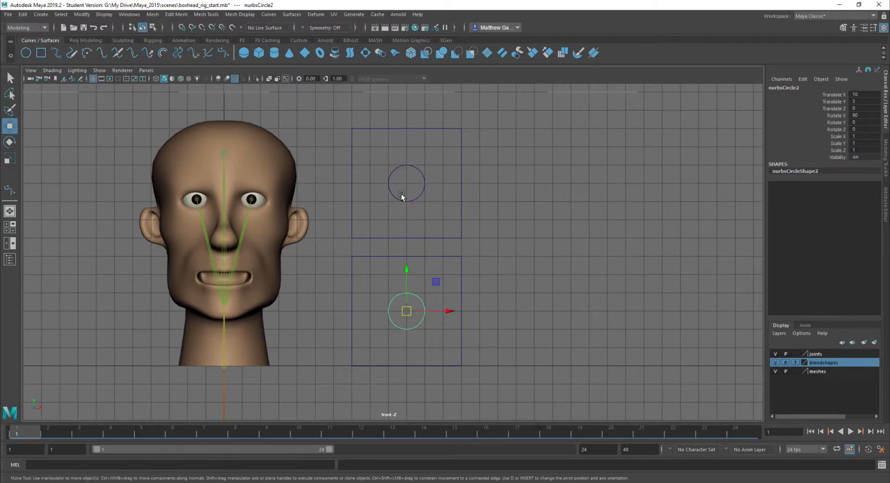
# Delete the construction history and freeze the transformations of both circles.
pyautogui.keyDown('shift'); pyautogui.moveTo(401, 193); pyautogui.dragTo(432, 221); pyautogui.keyUp('shift')
pyautogui.click(89, 39)
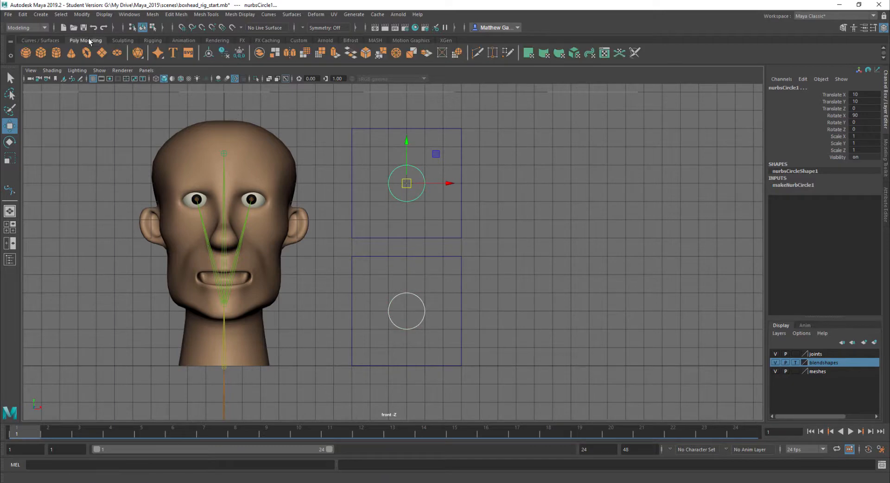
pyautogui.click(224, 53)
pyautogui.click(239, 53)
pyautogui.click(480, 218)
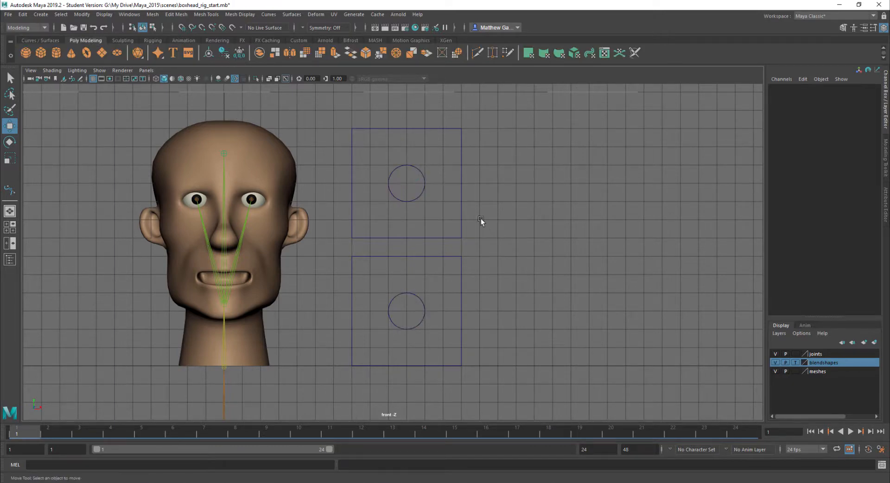
# Freeze the transformations of both squares and deselect them.
pyautogui.click(453, 224)
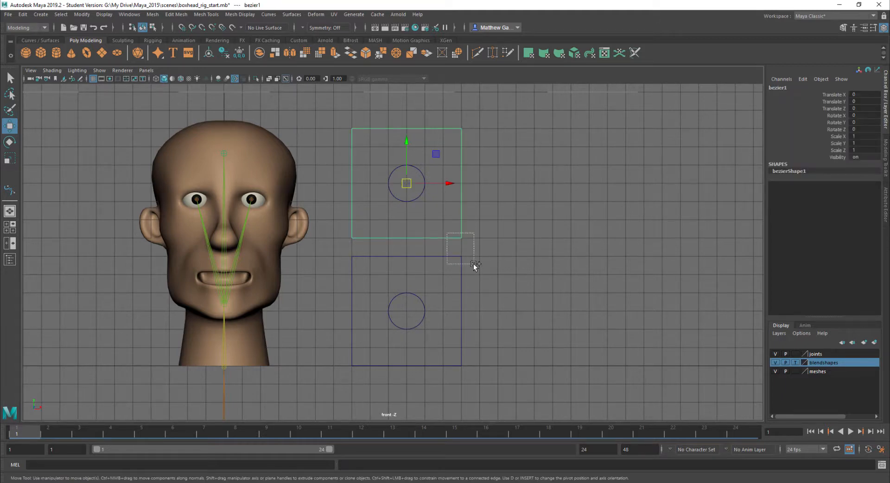
pyautogui.keyDown('ctrl'); pyautogui.keyDown('shift'); pyautogui.click(472, 263); pyautogui.keyUp('shift'); pyautogui.keyUp('ctrl')
pyautogui.click(239, 54)
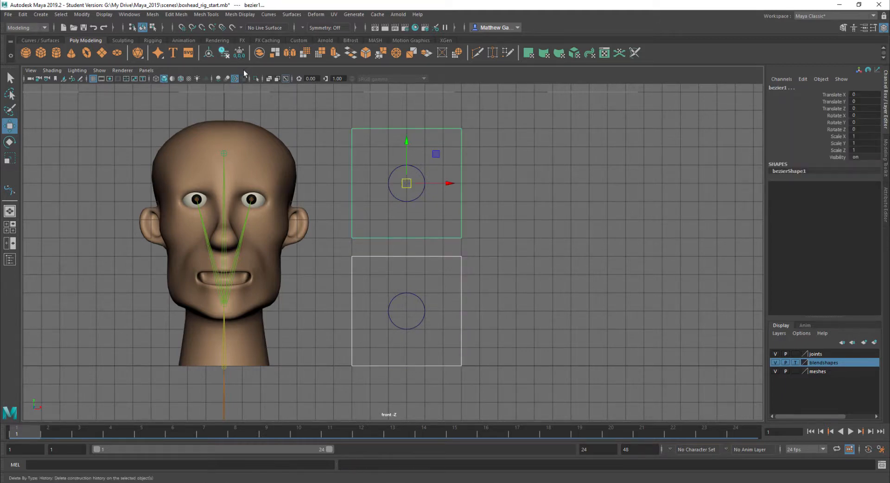
pyautogui.click(534, 204)
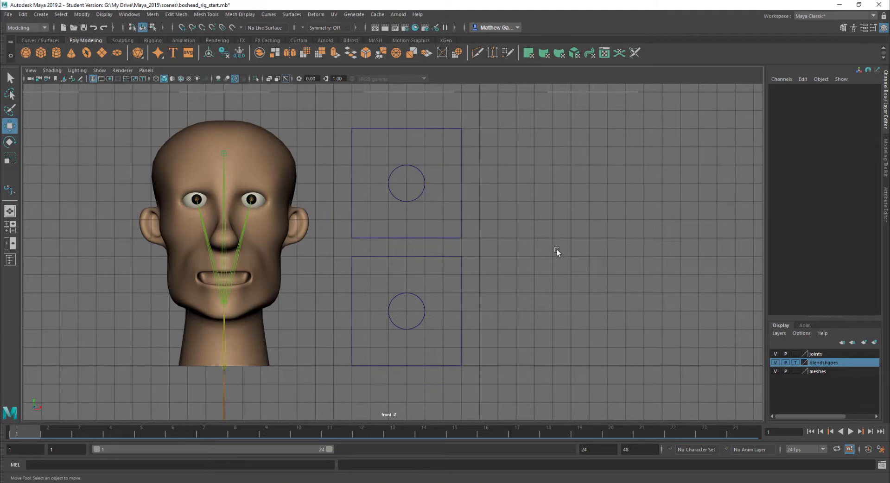
# Test-move the upper circle about 3 units sideways to the edge of its square and undo the move.
pyautogui.click(425, 187)
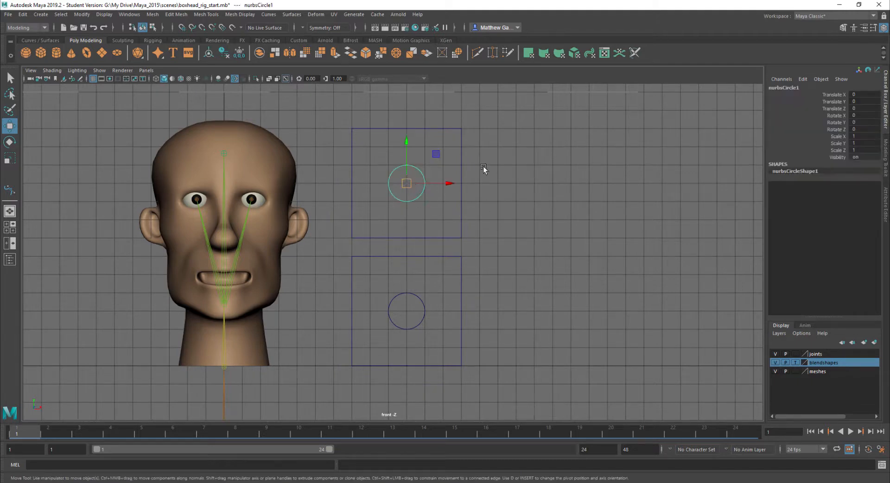
pyautogui.moveTo(407, 183); pyautogui.dragTo(462, 184)
pyautogui.hotkey('ctrl', 'z')
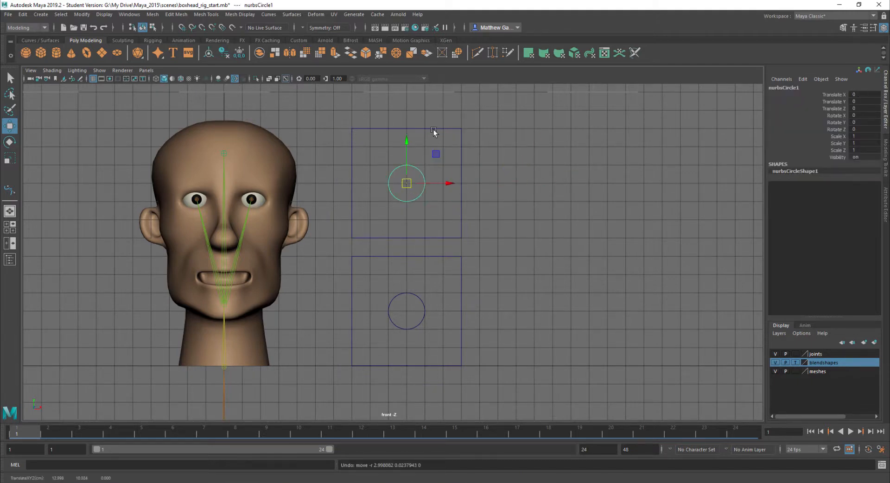
pyautogui.click(543, 170)
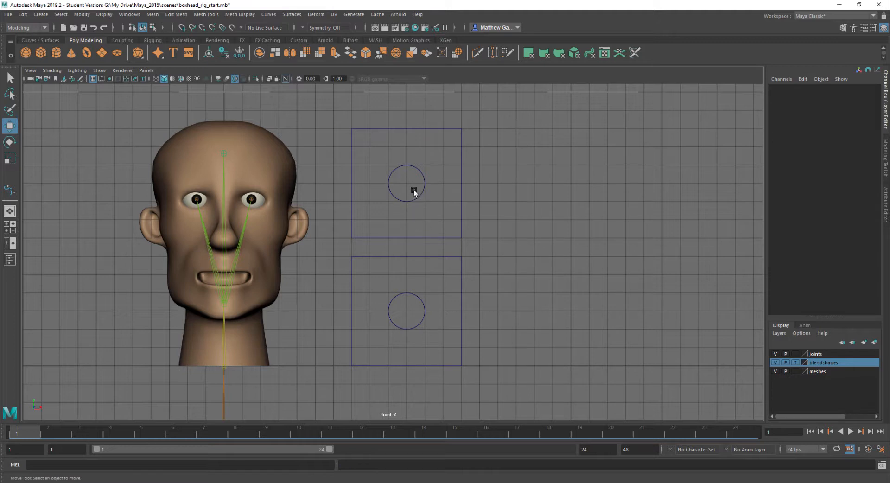
# Test-move the upper circle and the lower circle inside their squares, undoing each move.
pyautogui.click(415, 194)
pyautogui.moveTo(433, 177); pyautogui.dragTo(395, 233)
pyautogui.hotkey('ctrl', 'z')
pyautogui.click(424, 317)
pyautogui.moveTo(403, 314); pyautogui.dragTo(390, 298)
pyautogui.hotkey('ctrl', 'z')
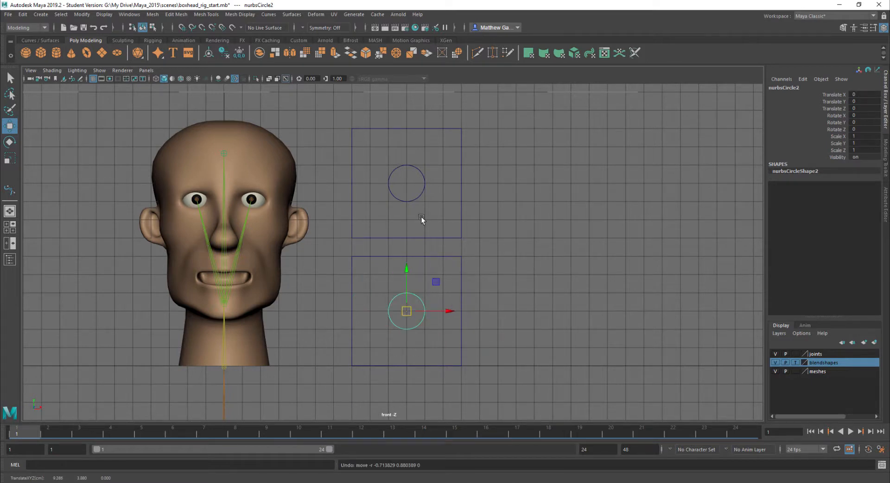
# Try the upper circle's travel within its square again, undo the moves and deselect it.
pyautogui.click(420, 195)
pyautogui.moveTo(407, 184); pyautogui.dragTo(461, 227)
pyautogui.hotkey('ctrl', 'z')
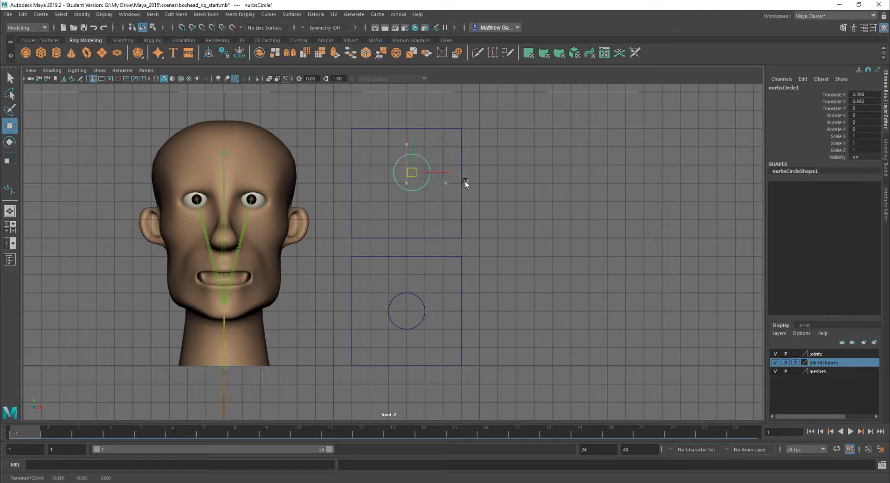
pyautogui.hotkey('ctrl', 'z')
pyautogui.hotkey('ctrl', 'z')
pyautogui.click(524, 204)
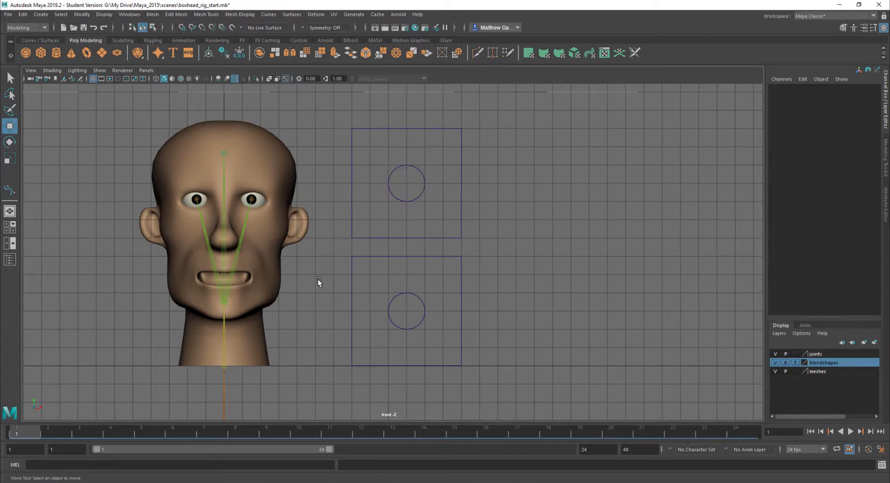
# Open the Shape Editor, place it clear of the head and controls, and set the worry target's weight to about 0.137.
pyautogui.keyDown('alt'); pyautogui.moveTo(318, 280); pyautogui.dragTo(250, 243, button='middle'); pyautogui.keyUp('alt')
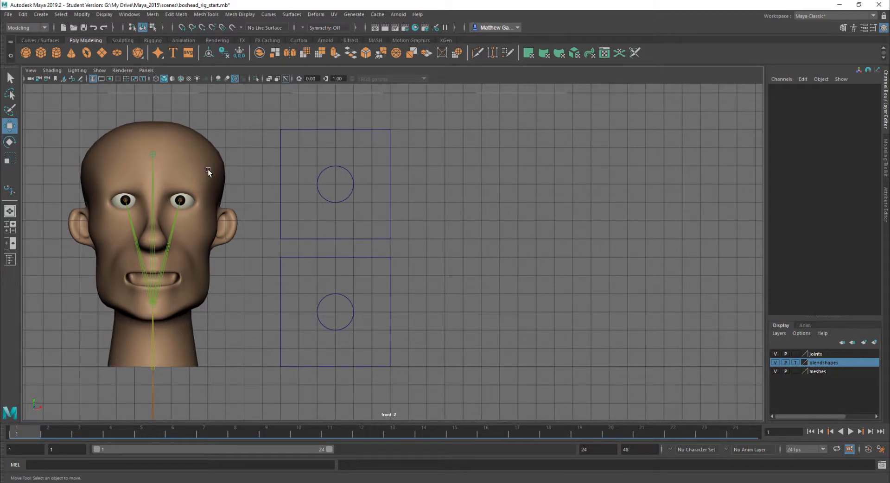
pyautogui.click(129, 14)
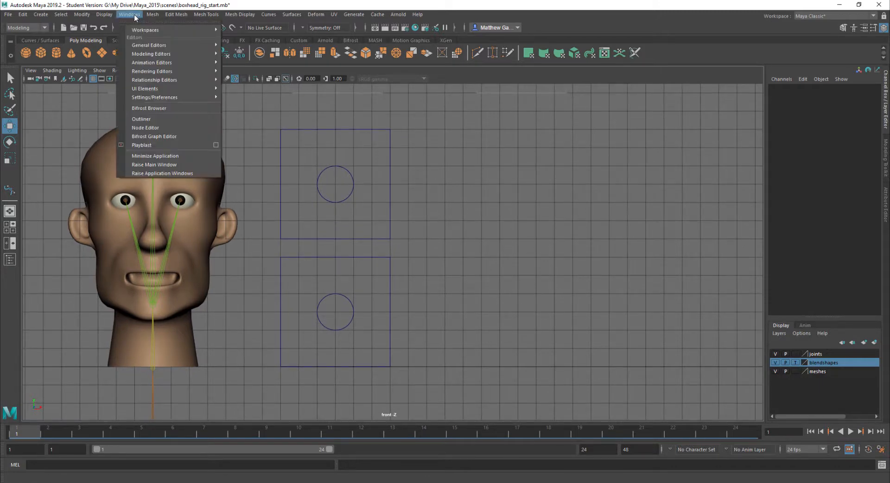
pyautogui.moveTo(144, 46)
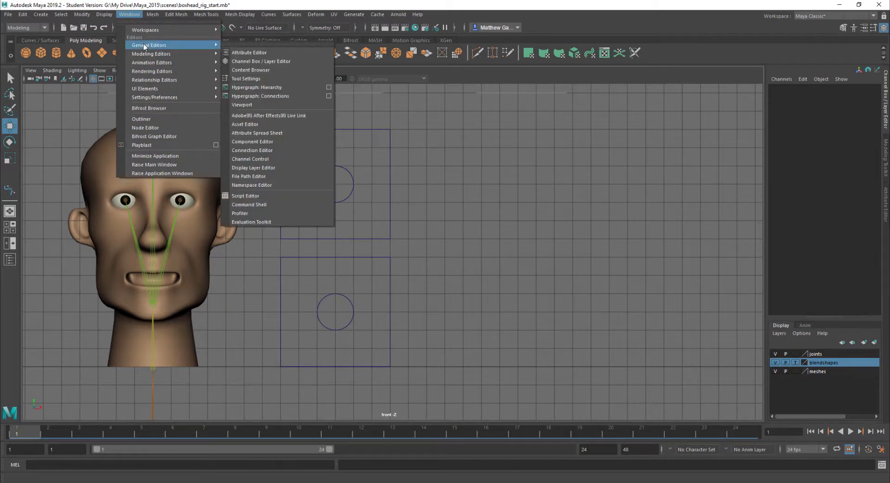
pyautogui.moveTo(148, 62)
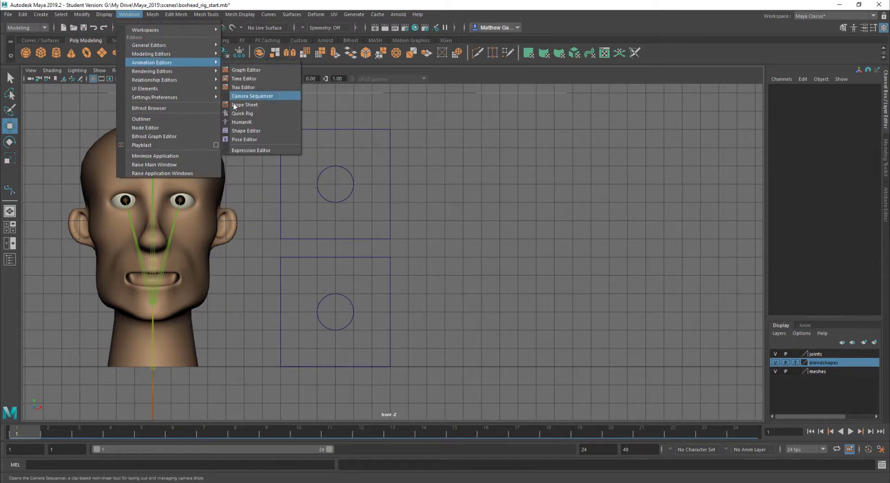
pyautogui.click(244, 131)
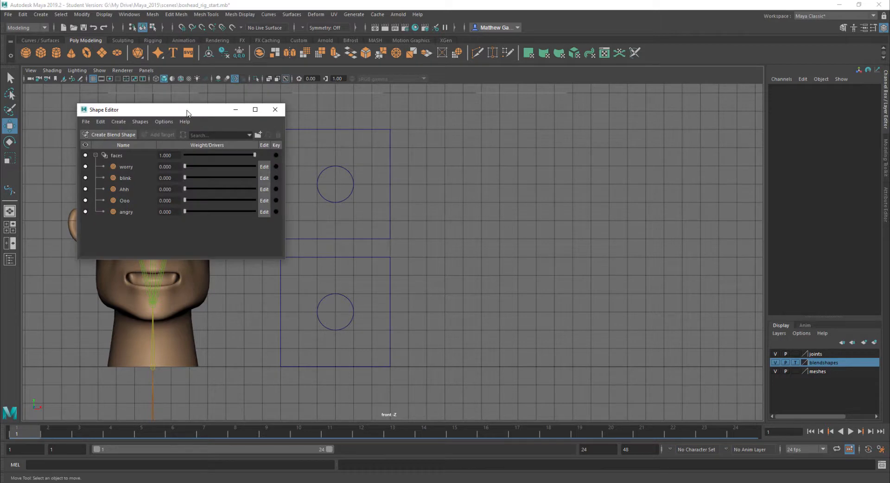
pyautogui.moveTo(187, 113); pyautogui.dragTo(649, 22)
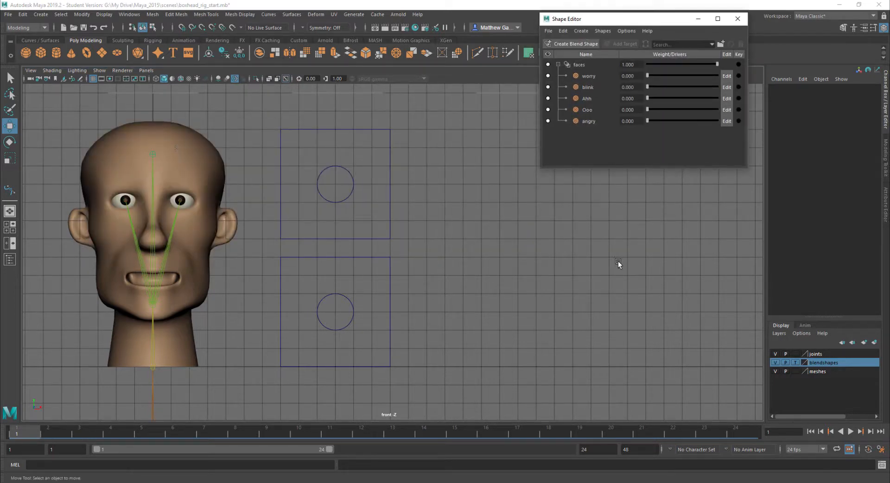
pyautogui.moveTo(649, 76); pyautogui.dragTo(611, 108)
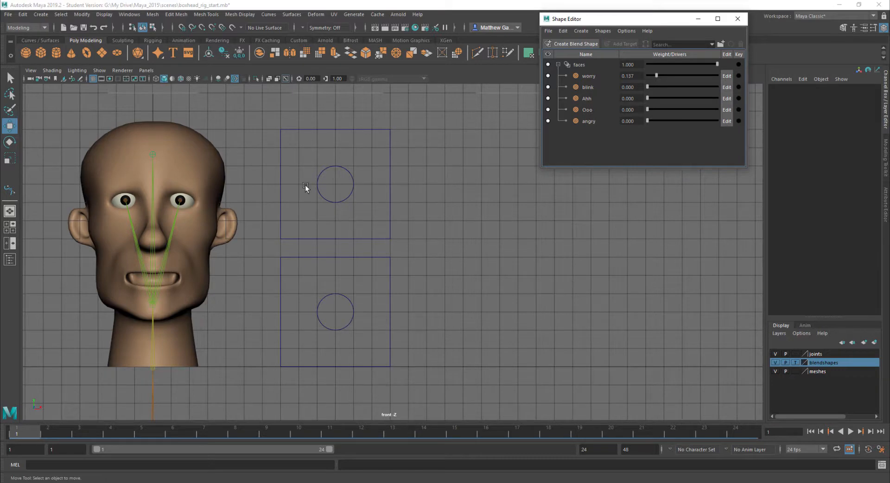
# Switch the menu set to Animation.
pyautogui.click(28, 27)
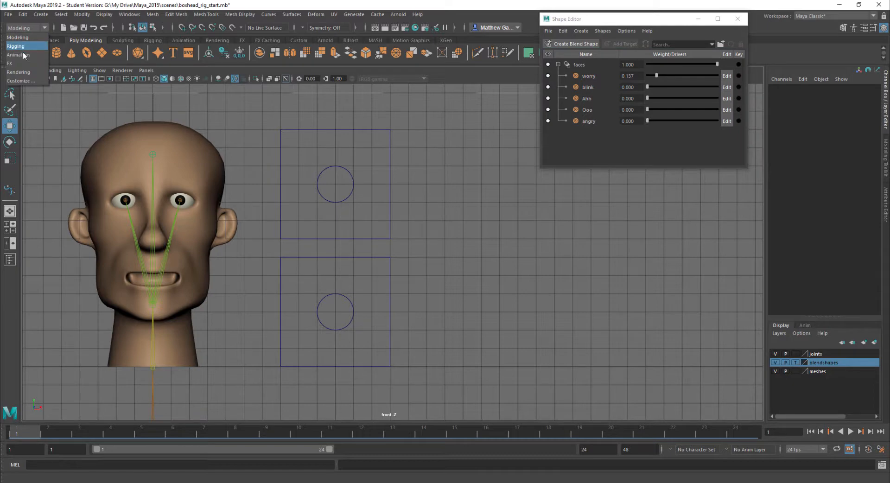
pyautogui.click(22, 49)
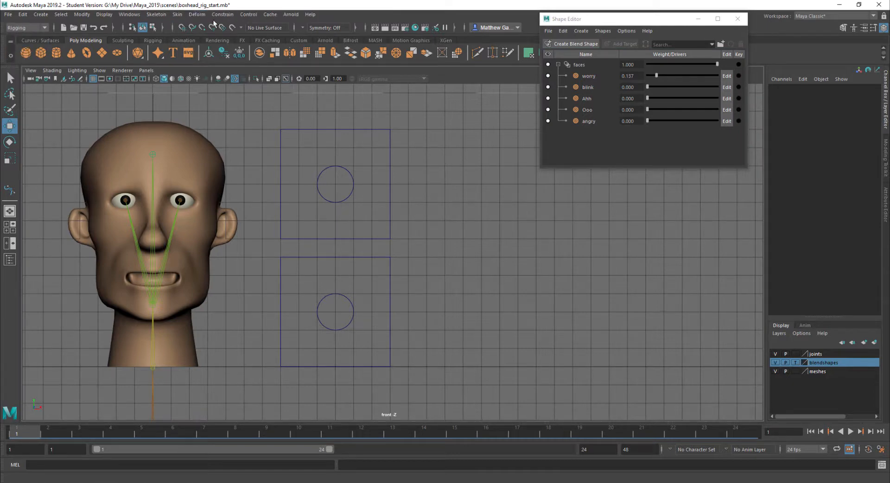
pyautogui.click(198, 14)
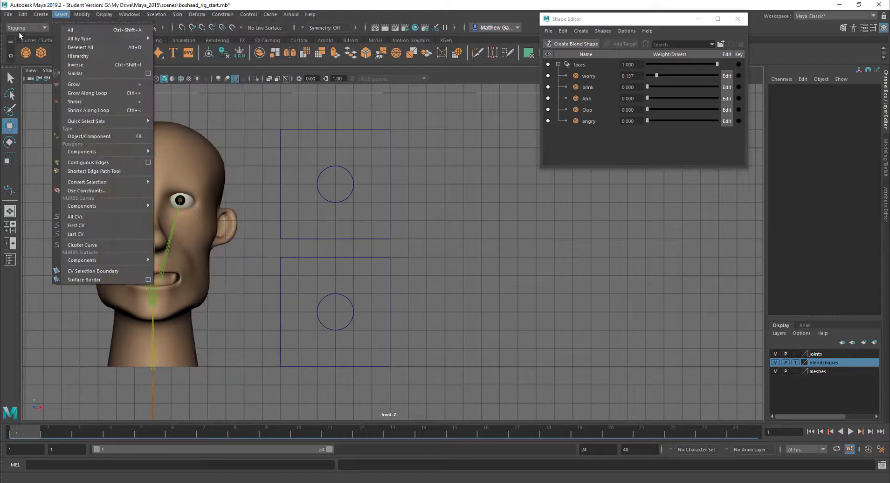
pyautogui.click(20, 28)
pyautogui.click(23, 55)
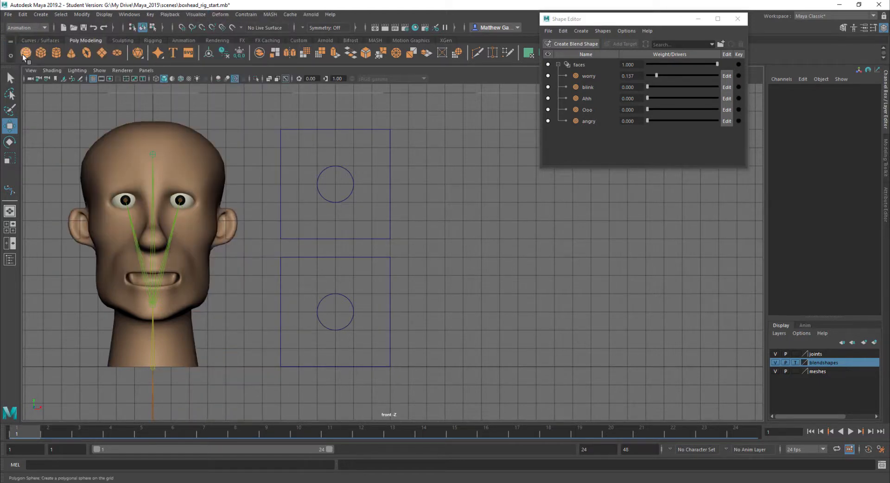
# Open the Set Driven Key window and place it clear of the head and the circle controls.
pyautogui.click(150, 15)
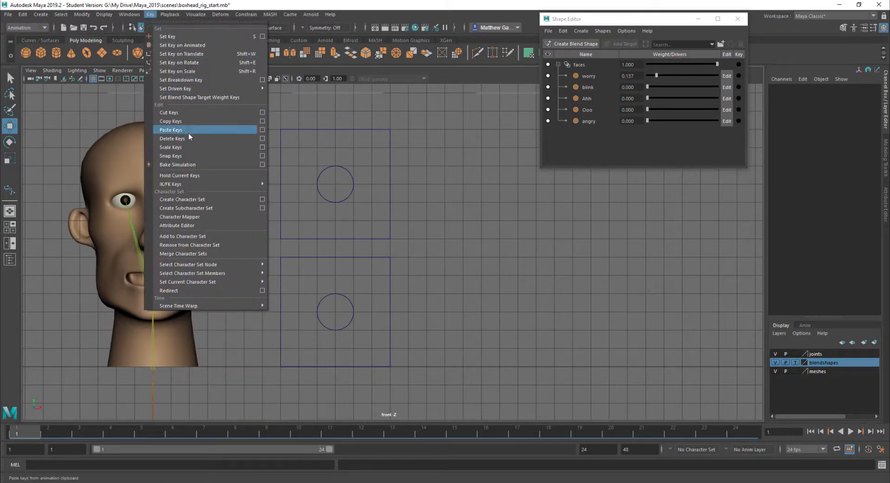
pyautogui.moveTo(183, 89)
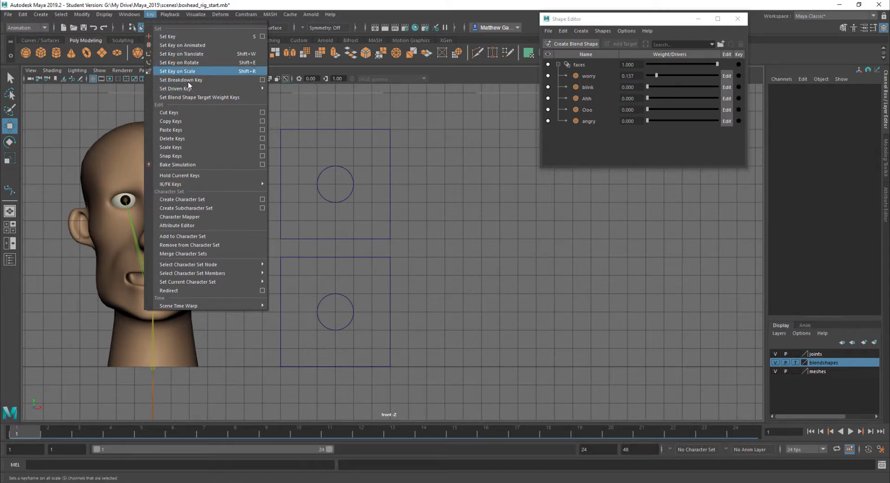
pyautogui.moveTo(216, 89)
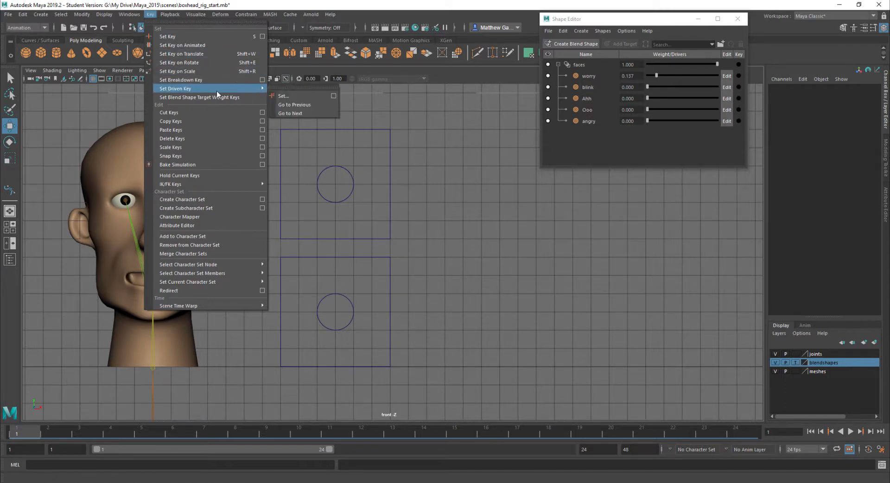
pyautogui.click(333, 96)
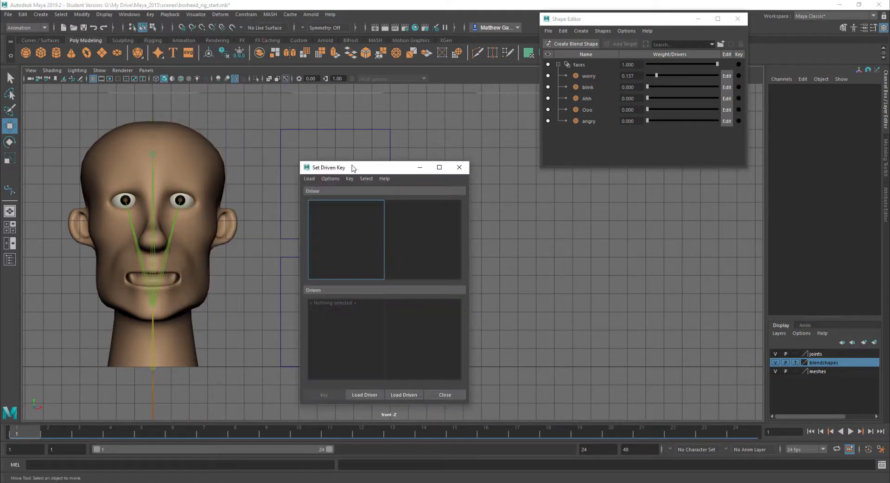
pyautogui.moveTo(352, 167); pyautogui.dragTo(573, 179)
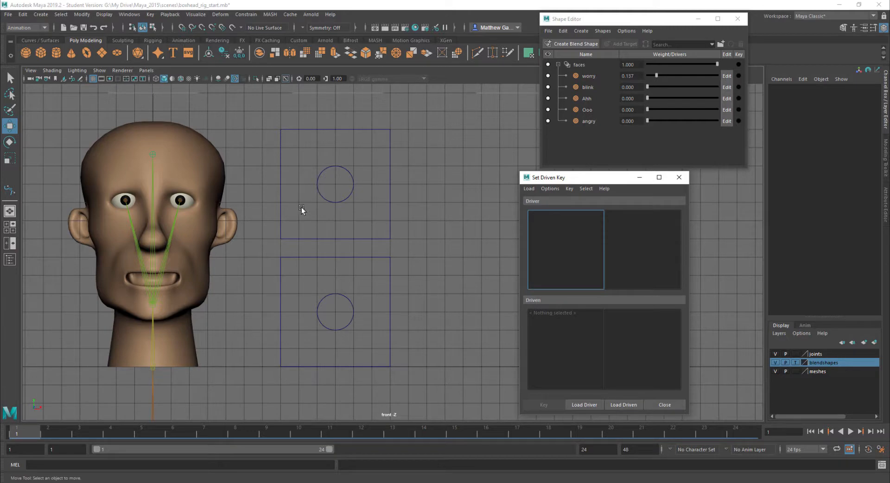
# Load the lower circle as driver and the head's faces blend shape node as driven, then list the attributes of faces.
pyautogui.click(352, 309)
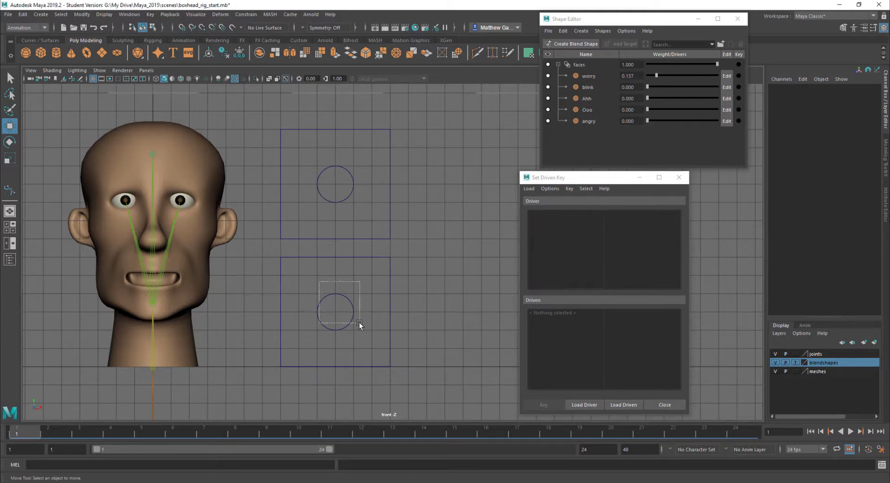
pyautogui.click(588, 407)
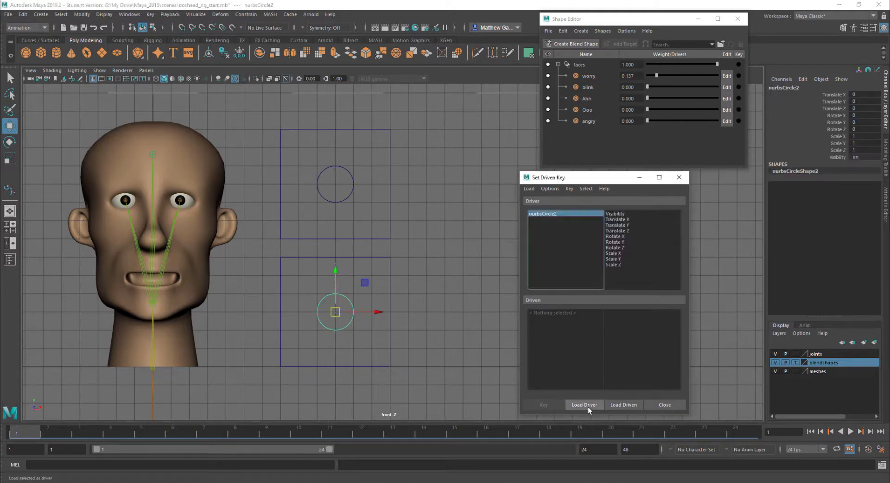
pyautogui.click(194, 222)
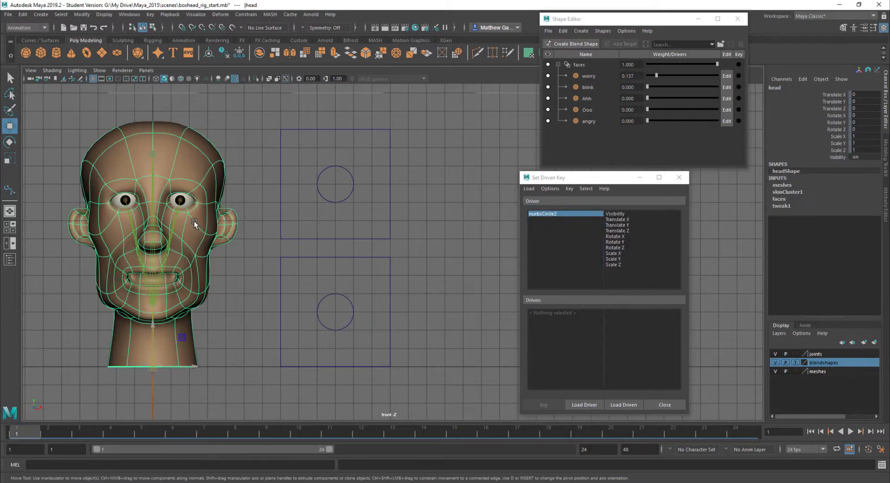
pyautogui.click(780, 199)
pyautogui.click(627, 407)
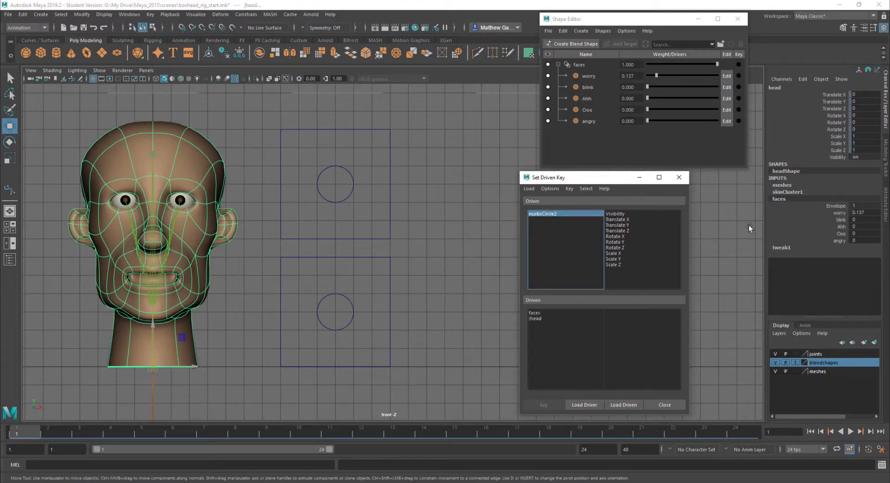
pyautogui.click(444, 134)
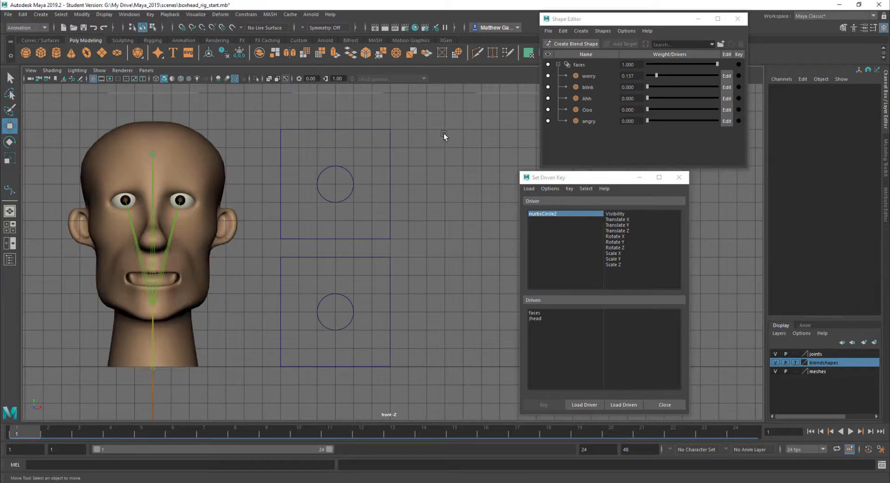
pyautogui.click(534, 314)
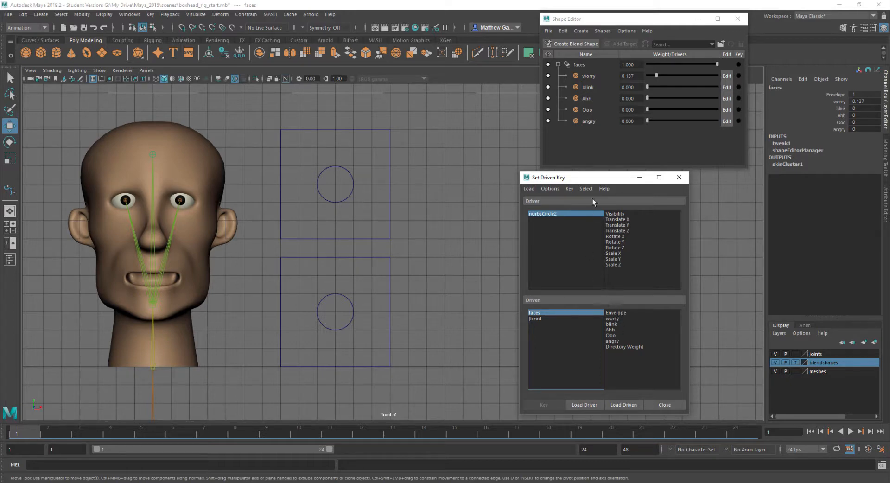
pyautogui.moveTo(592, 178); pyautogui.dragTo(569, 166)
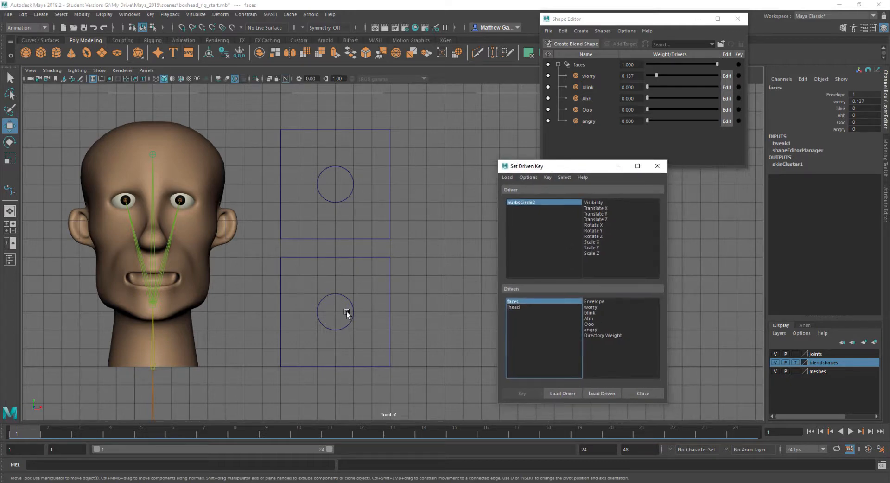
# Test-move the lower circle up and sideways, undoing both moves.
pyautogui.moveTo(327, 285); pyautogui.dragTo(389, 240)
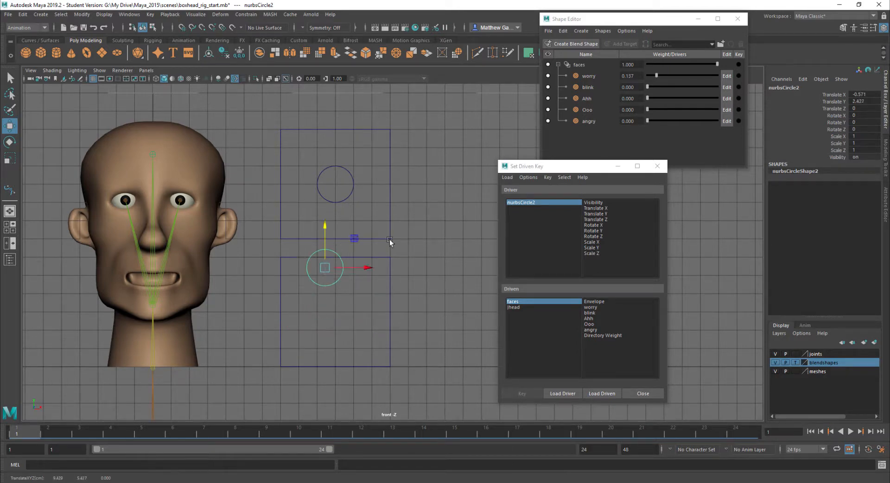
pyautogui.hotkey('ctrl', 'z')
pyautogui.hotkey('ctrl', 'z')
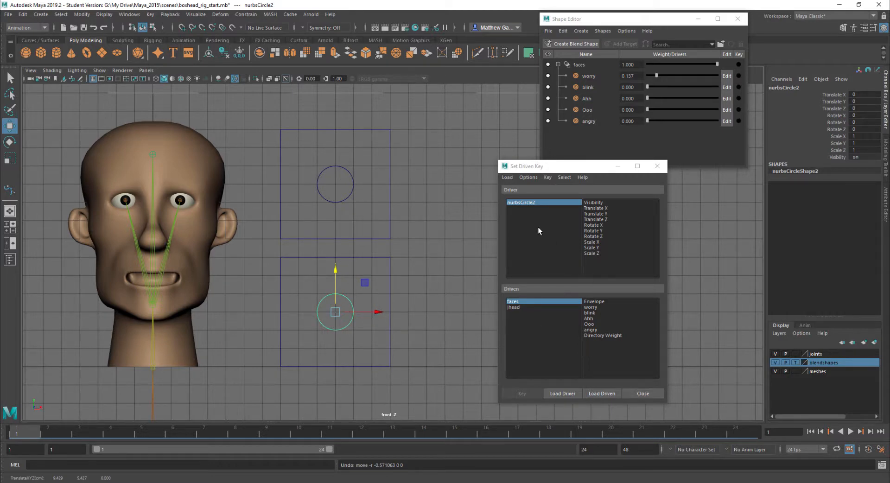
# Set a driven key linking the lower circle's Translate X at 0 to the Ooo target at 0.
pyautogui.click(605, 209)
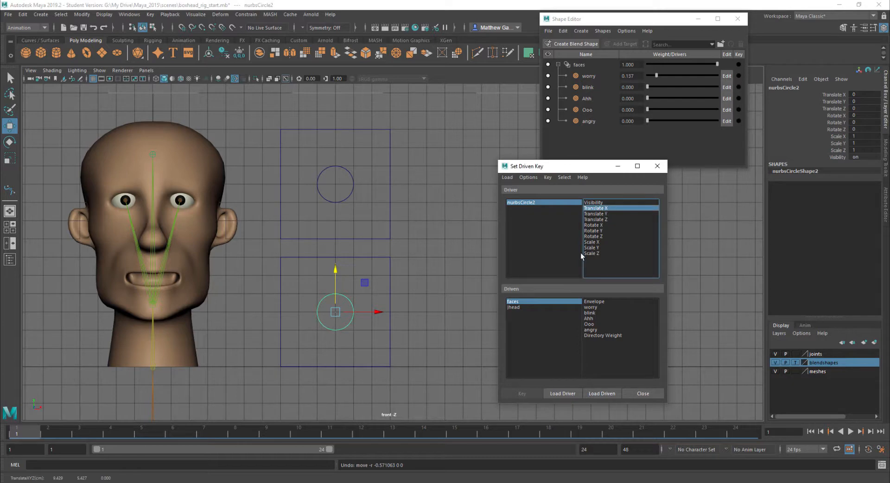
pyautogui.click(589, 324)
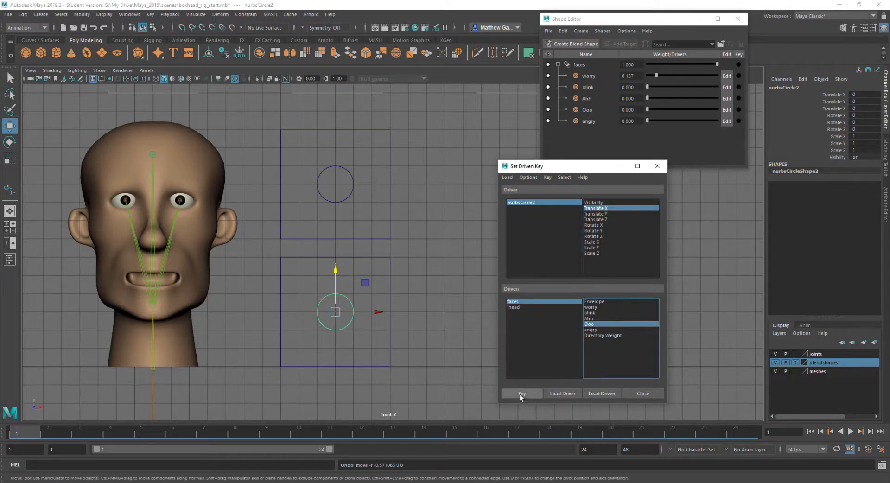
pyautogui.click(519, 393)
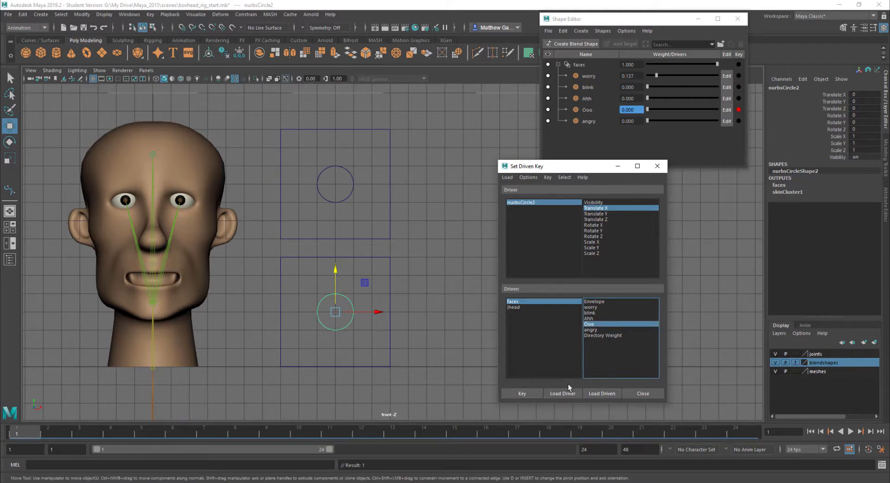
# Move the lower circle to Translate X 2, set Ooo's weight to 1, and key this relationship.
pyautogui.moveTo(379, 312)
pyautogui.mouseDown()
pyautogui.moveTo(417, 312)
pyautogui.moveTo(374, 311)
pyautogui.mouseUp()
pyautogui.press('x')
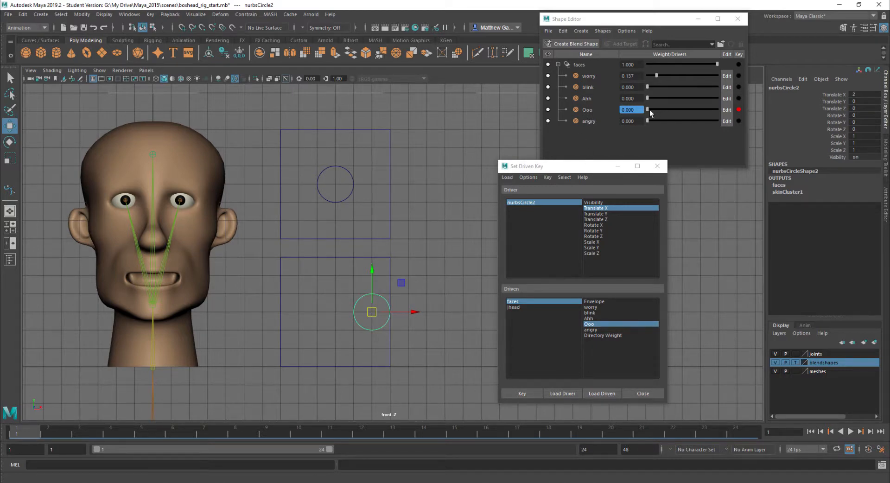
pyautogui.moveTo(650, 110); pyautogui.dragTo(764, 114)
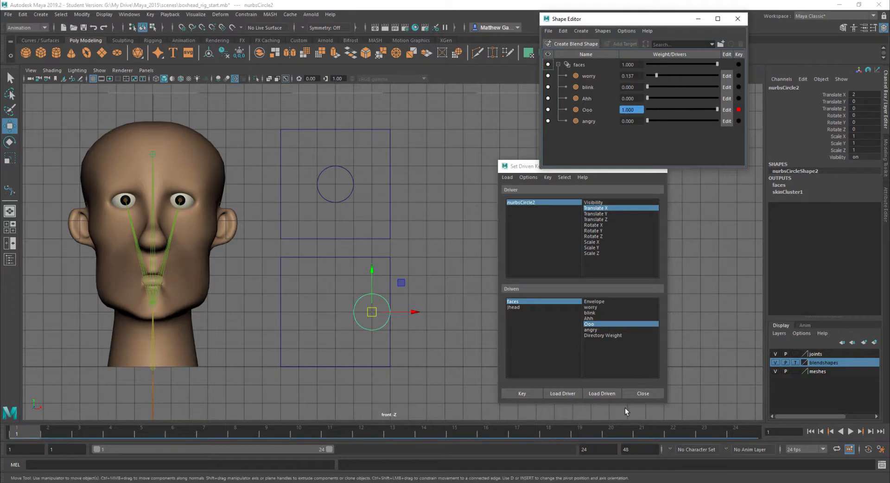
pyautogui.click(522, 393)
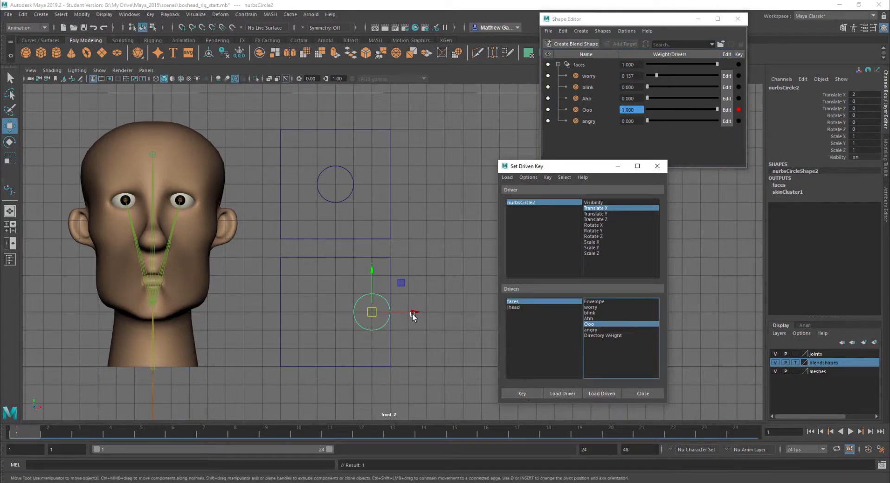
# Move the lower circle to Translate X -2, set Ooo's weight to -1, and key this relationship.
pyautogui.moveTo(413, 311); pyautogui.dragTo(300, 309)
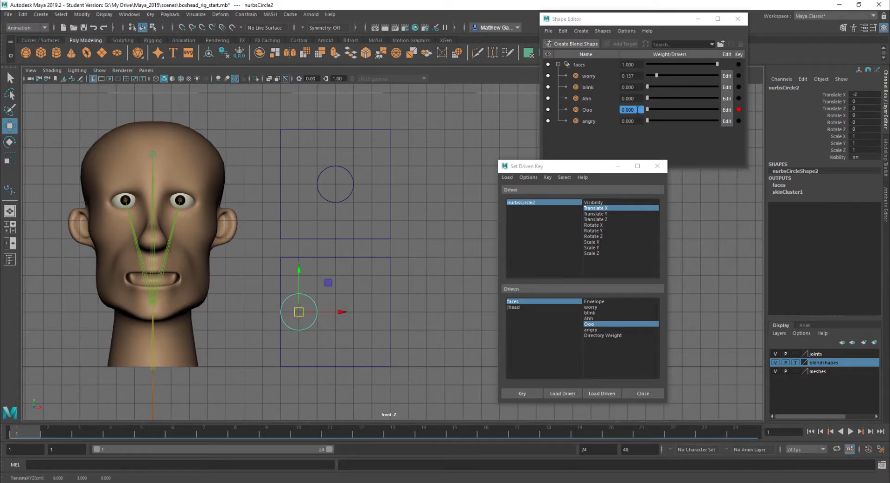
pyautogui.moveTo(637, 110); pyautogui.dragTo(603, 112)
pyautogui.write('1')
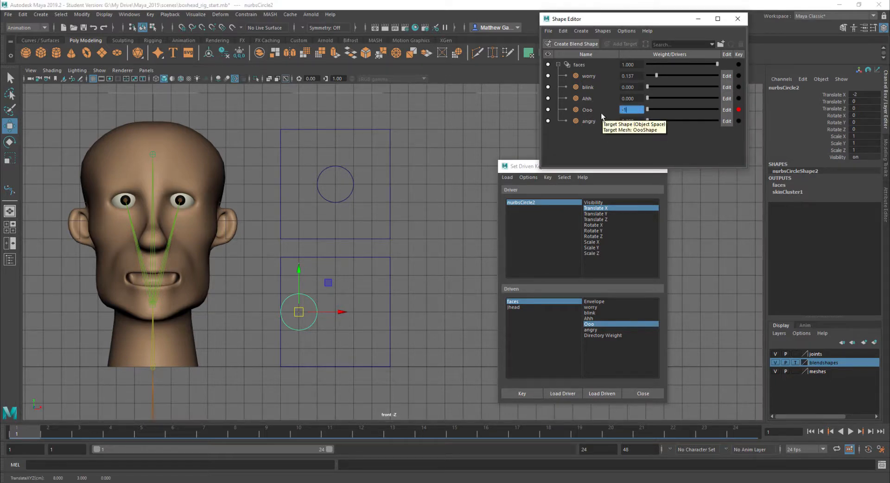
pyautogui.press('Return')
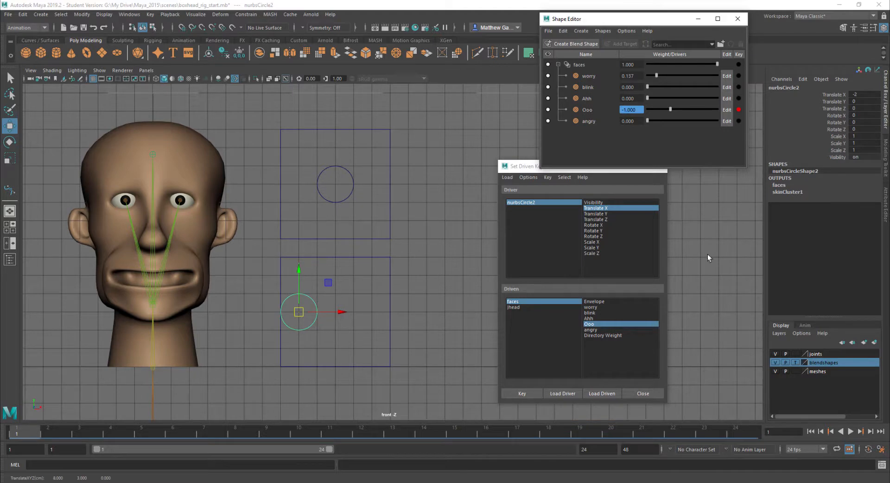
pyautogui.click(530, 393)
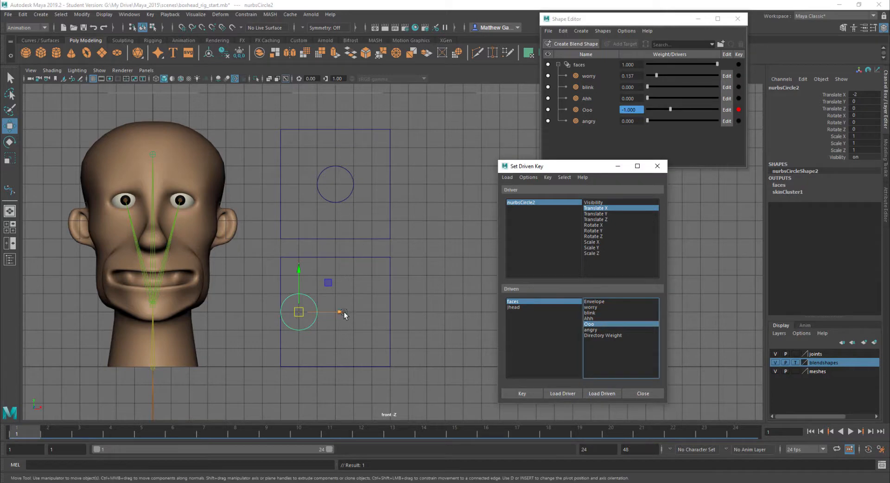
# Return the lower circle to its square's centre and set a driven key linking Translate Y at 0 to Ahh at 0.
pyautogui.moveTo(344, 311)
pyautogui.mouseDown()
pyautogui.moveTo(433, 310)
pyautogui.moveTo(338, 319)
pyautogui.moveTo(419, 319)
pyautogui.moveTo(340, 317)
pyautogui.moveTo(412, 309)
pyautogui.moveTo(338, 312)
pyautogui.mouseUp()
pyautogui.press('x')
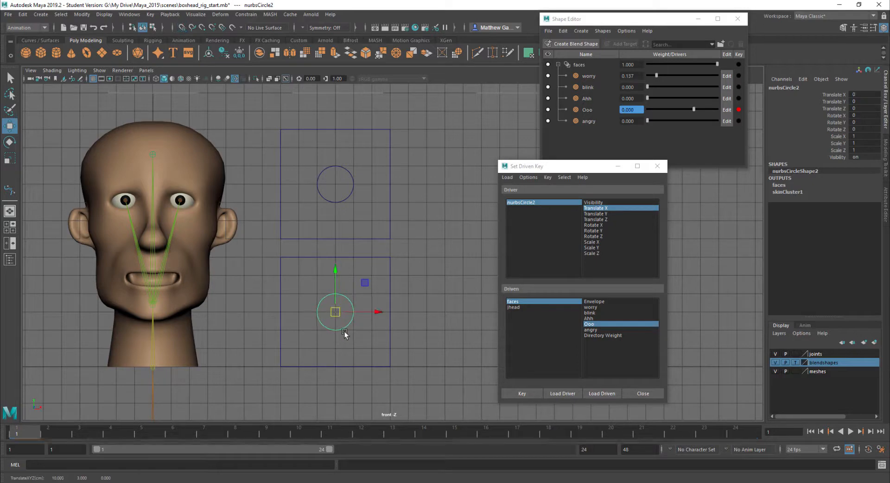
pyautogui.click(594, 214)
pyautogui.click(591, 318)
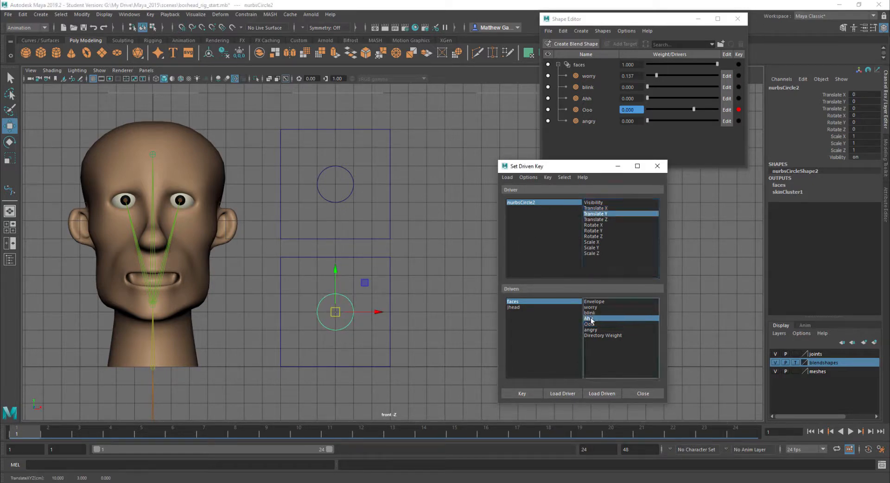
pyautogui.click(527, 394)
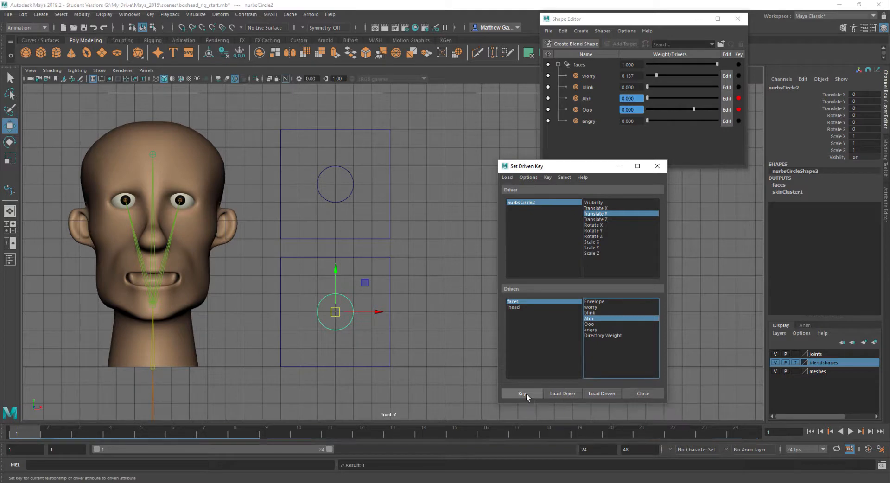
# Move the lower circle to Translate Y -2, set Ahh's weight to 1, and key this relationship.
pyautogui.moveTo(335, 276); pyautogui.dragTo(338, 311)
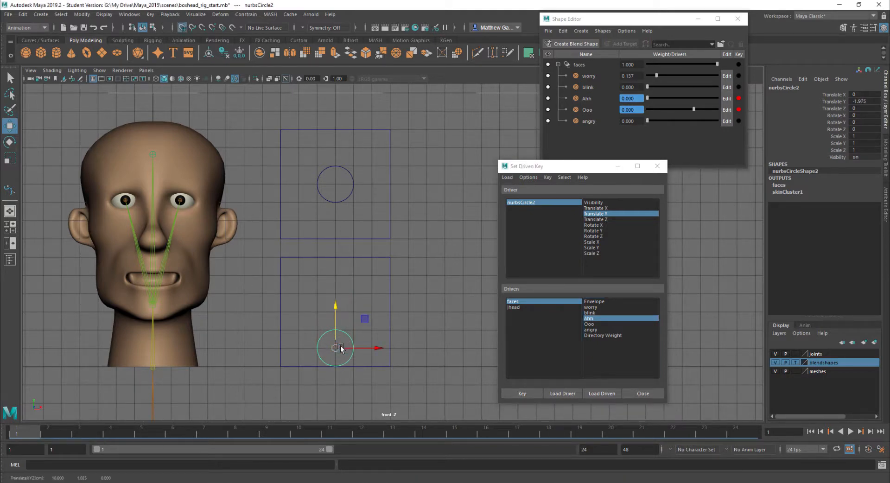
pyautogui.click(585, 99)
pyautogui.moveTo(647, 101); pyautogui.dragTo(749, 92)
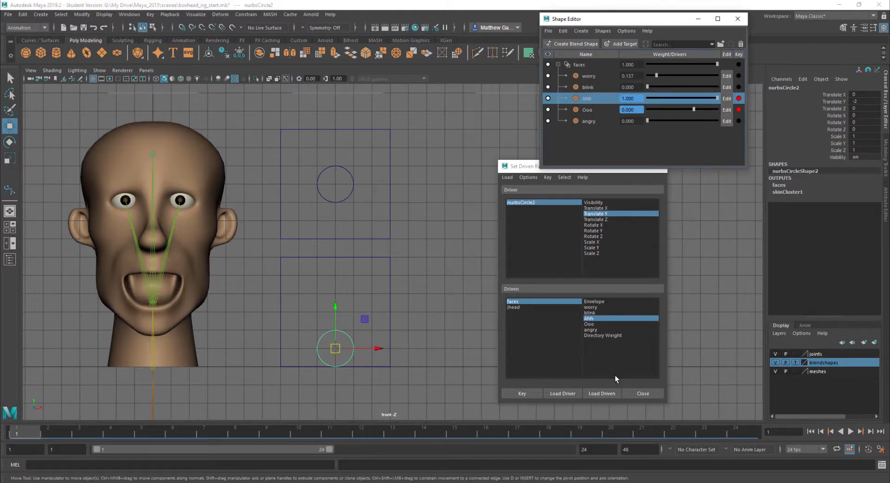
pyautogui.click(523, 394)
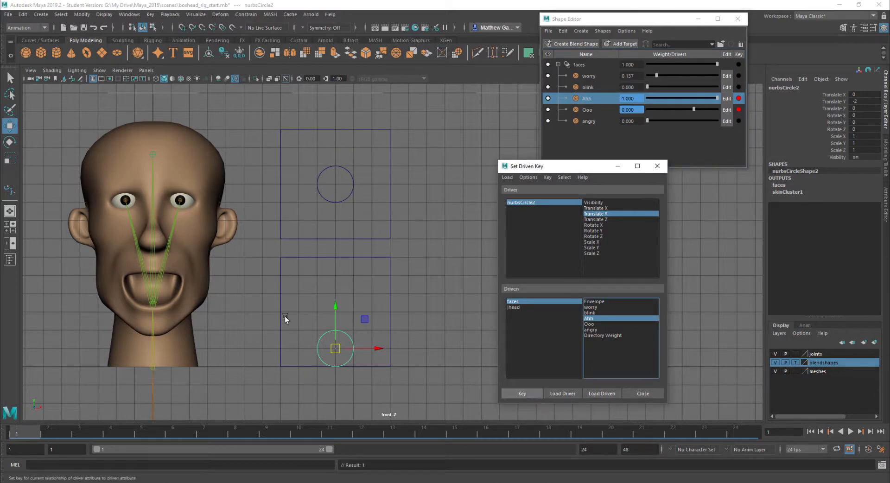
# Move the lower circle to Translate Y 2, set Ahh's weight to -0.7, and key this relationship.
pyautogui.moveTo(338, 307); pyautogui.dragTo(335, 238)
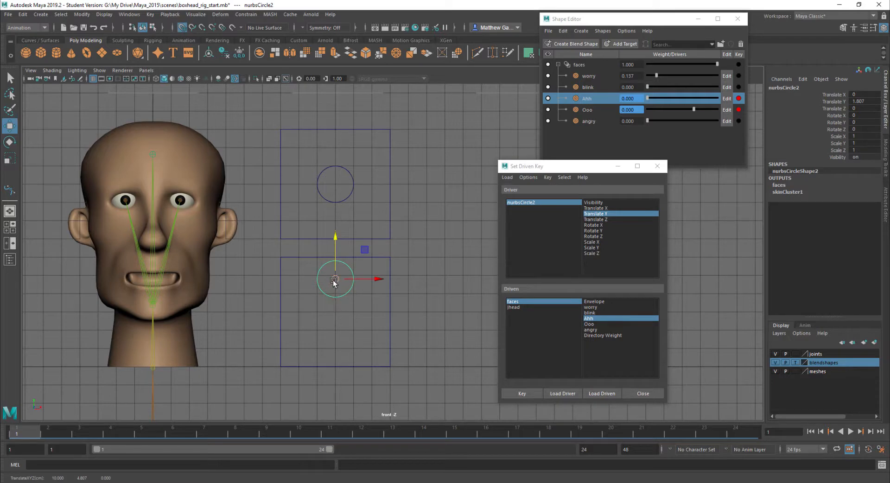
pyautogui.moveTo(335, 279); pyautogui.dragTo(336, 276)
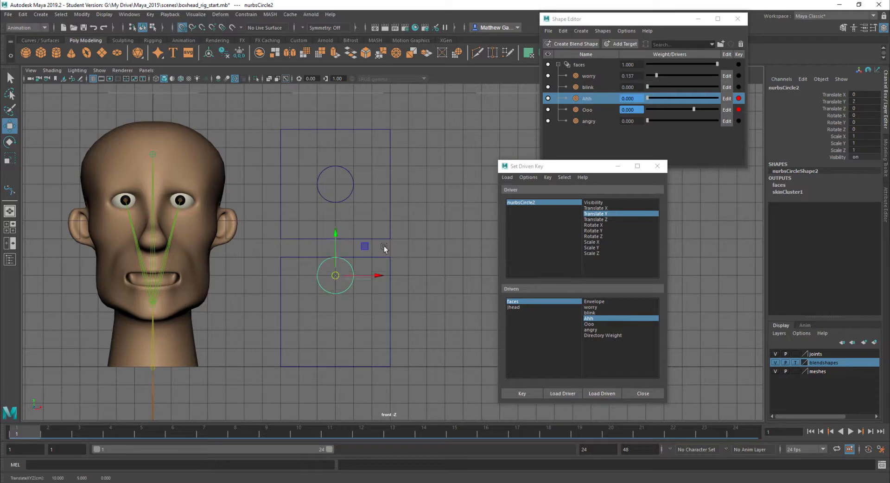
pyautogui.click(639, 97)
pyautogui.write('-1')
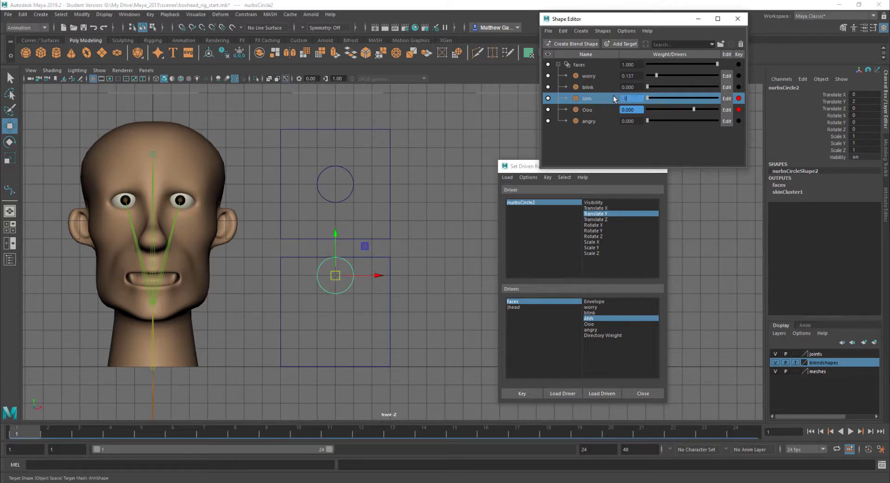
pyautogui.press('Return')
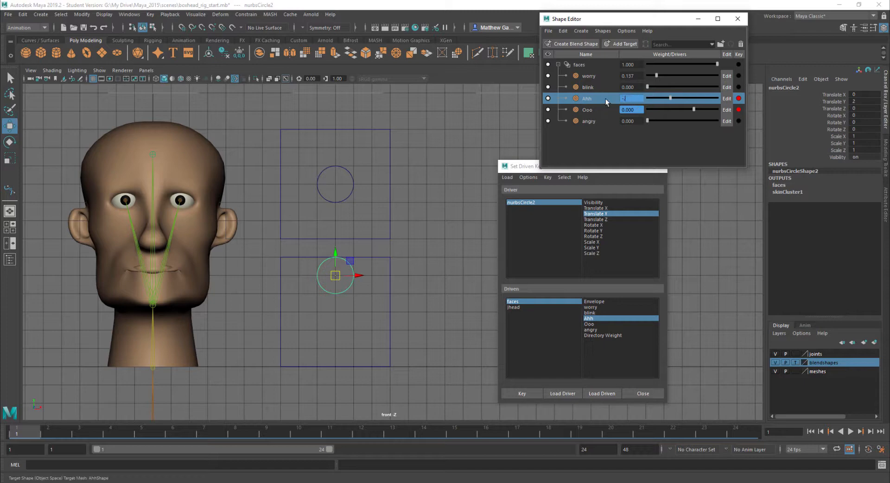
pyautogui.write('-.7')
pyautogui.press('Return')
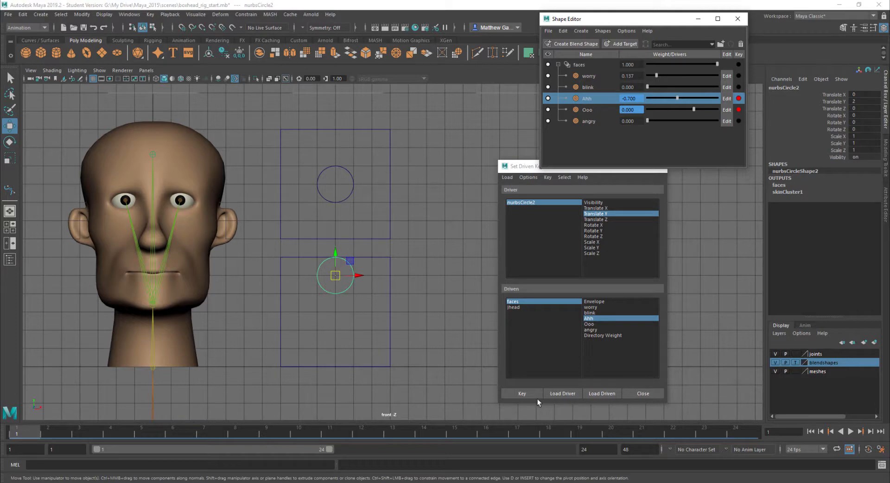
pyautogui.click(526, 392)
# Try the Ooo and Ahh weights at their -2 minimum, and set both weights to 1.
pyautogui.click(433, 249)
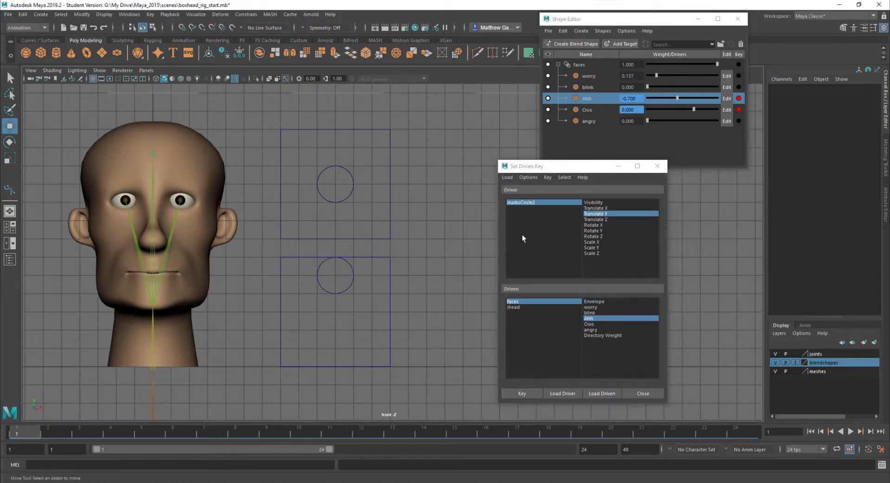
pyautogui.moveTo(693, 110); pyautogui.dragTo(640, 98)
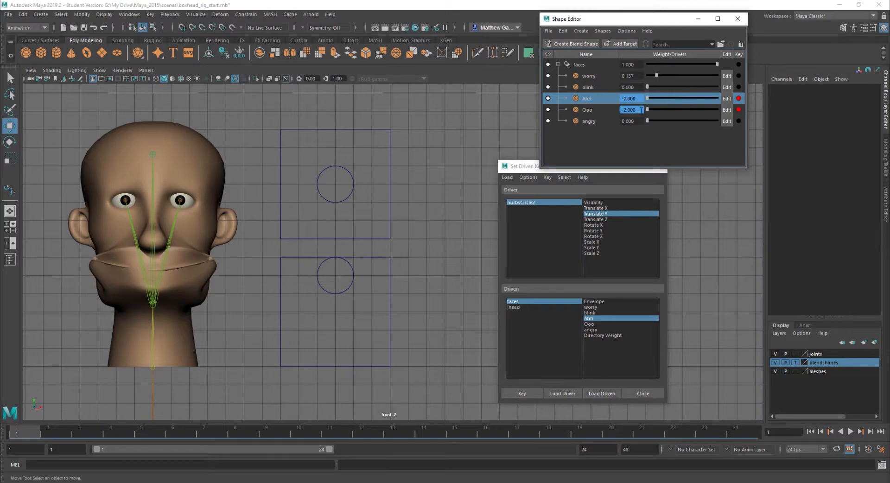
pyautogui.click(632, 110)
pyautogui.write('1')
pyautogui.press('Return')
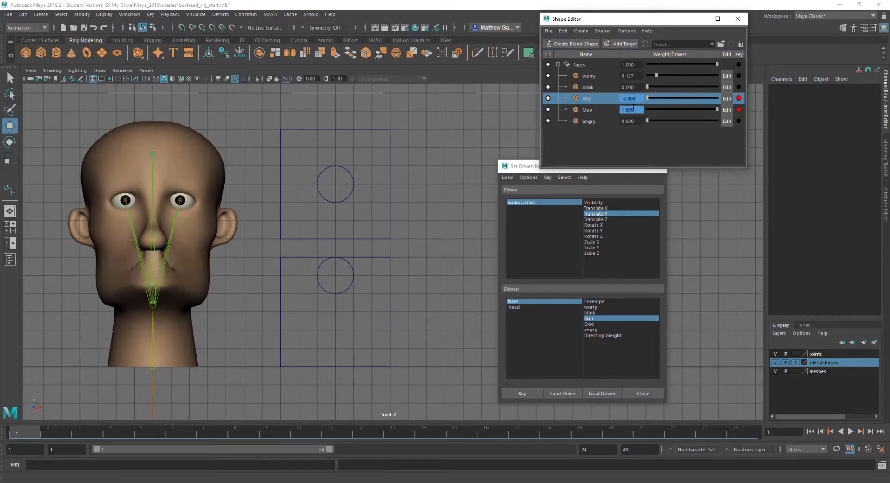
pyautogui.click(622, 98)
pyautogui.write('1')
pyautogui.press('Return')
# Test the mouth control by moving the lower circle around inside its square.
pyautogui.click(347, 291)
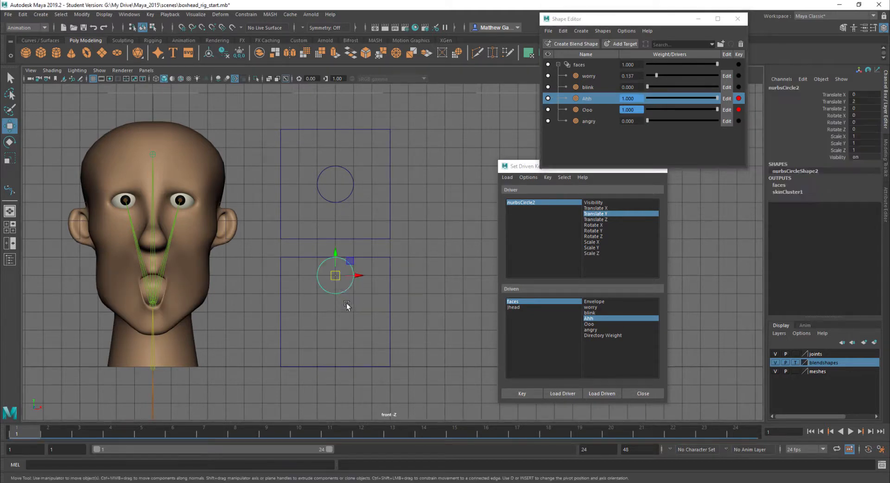
pyautogui.moveTo(344, 279); pyautogui.dragTo(336, 298)
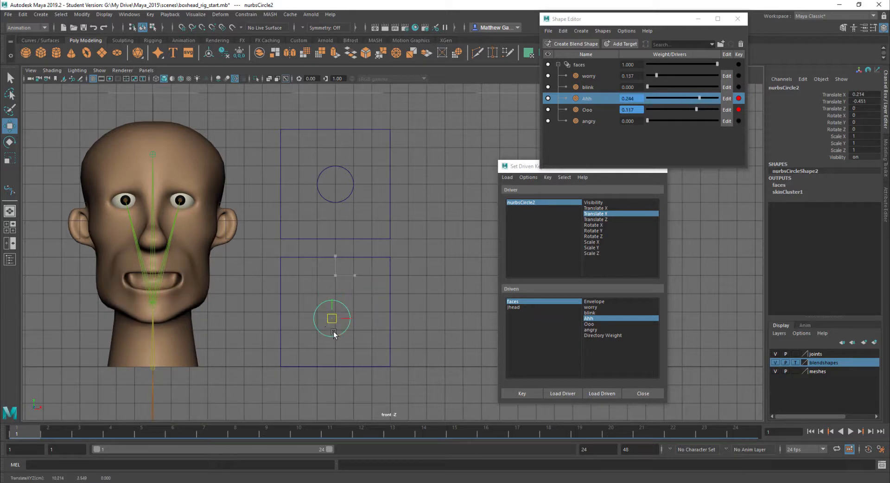
pyautogui.moveTo(333, 333); pyautogui.dragTo(345, 308)
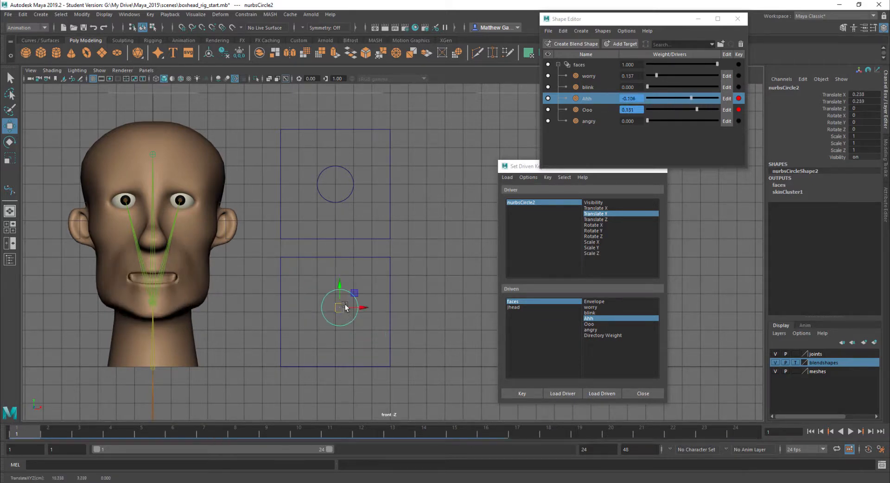
# Reset the lower circle to Translate X 0 and Translate Y 0, and deselect it.
pyautogui.click(863, 94)
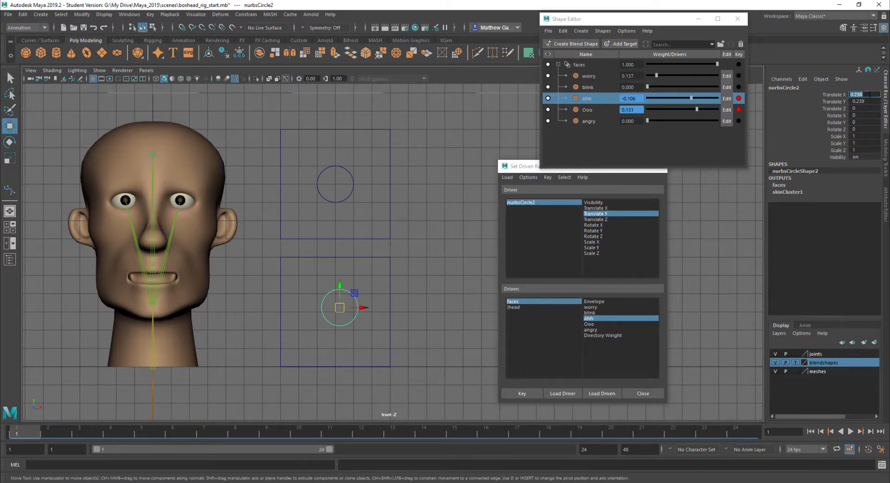
pyautogui.click(872, 101)
pyautogui.write('0')
pyautogui.press('Return')
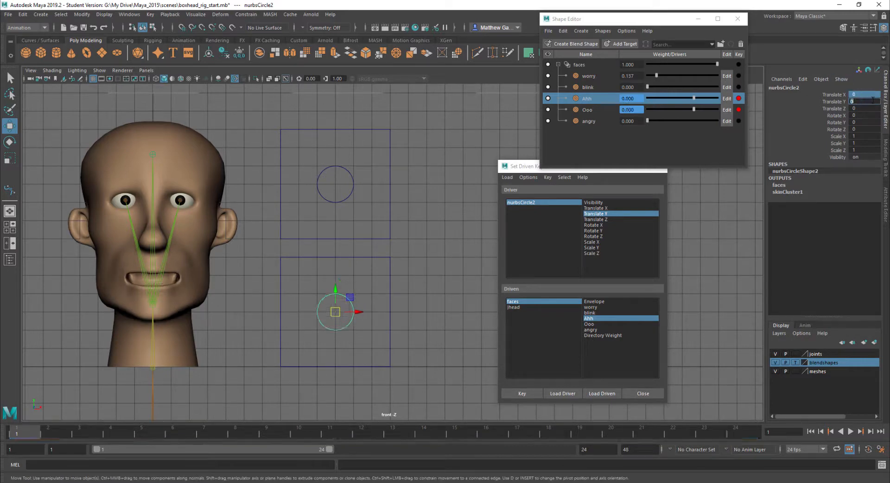
pyautogui.click(419, 288)
pyautogui.click(327, 302)
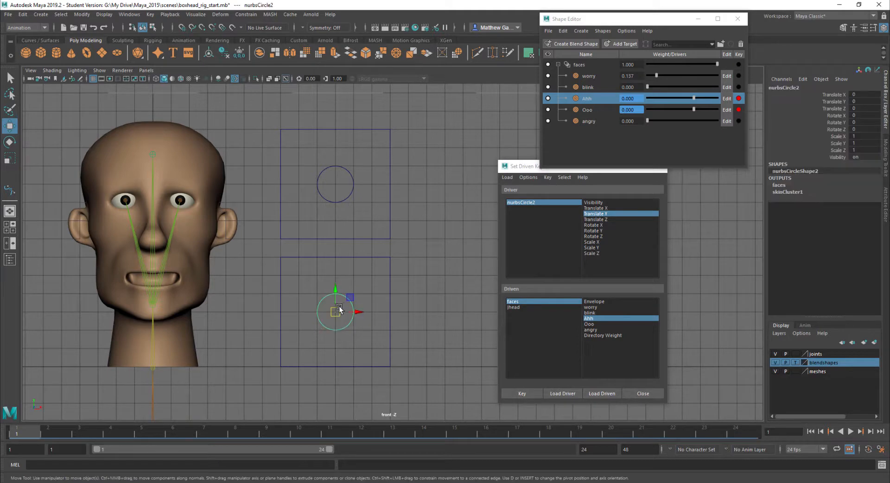
pyautogui.click(443, 267)
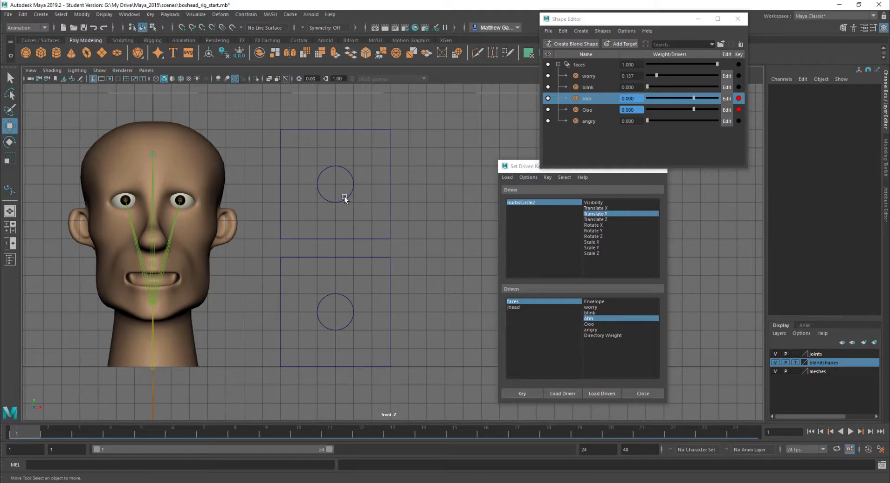
# Load the upper circle as driver and set a driven key linking Translate X at 0 to angry at 0.
pyautogui.moveTo(340, 184); pyautogui.dragTo(388, 226)
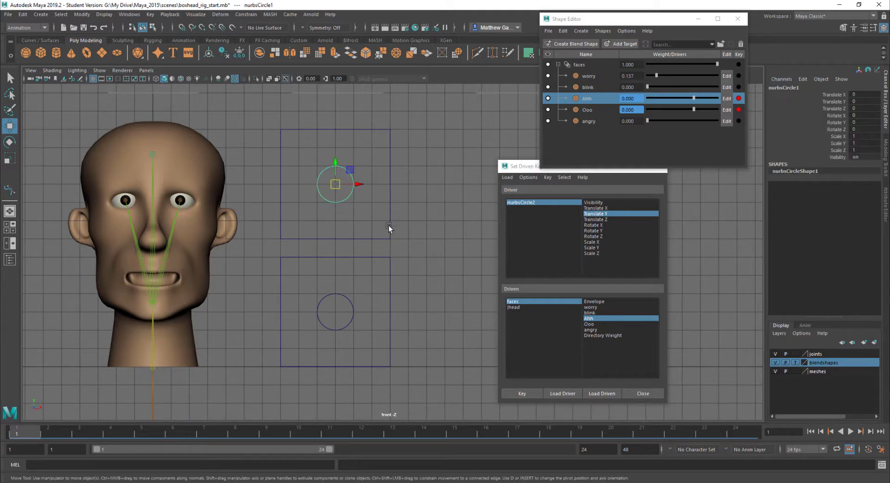
pyautogui.click(563, 394)
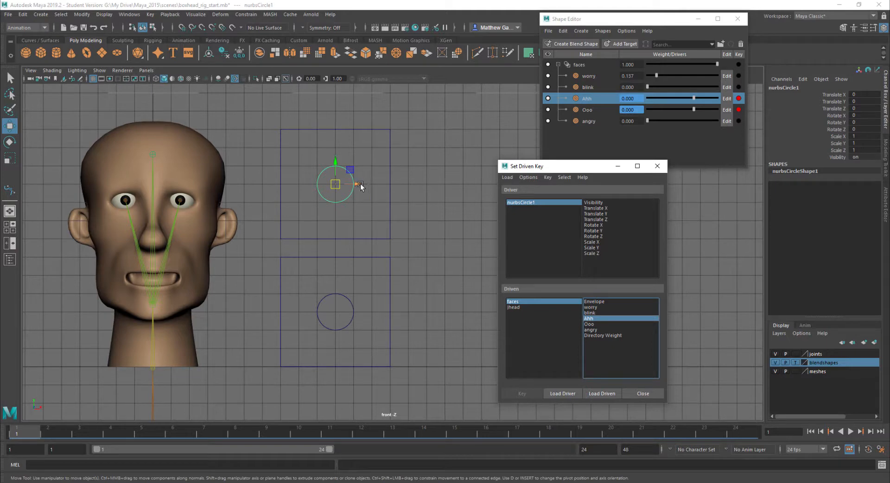
pyautogui.moveTo(360, 183); pyautogui.dragTo(330, 184)
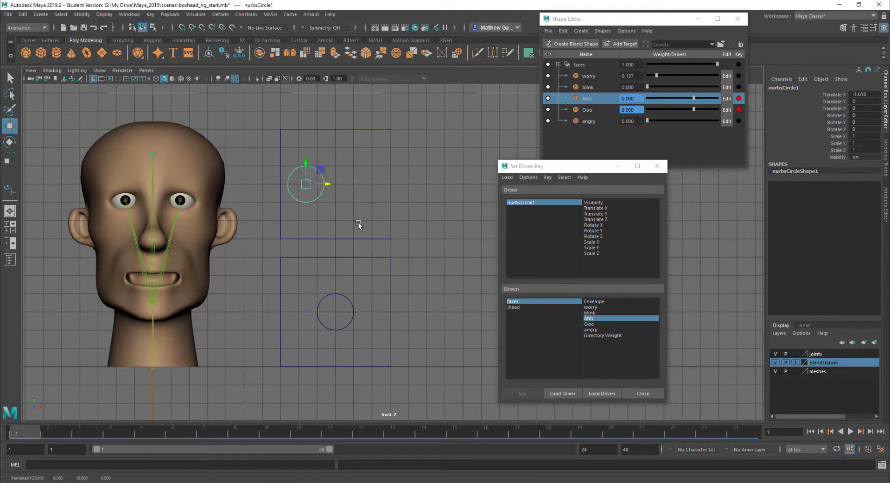
pyautogui.hotkey('ctrl', 'z')
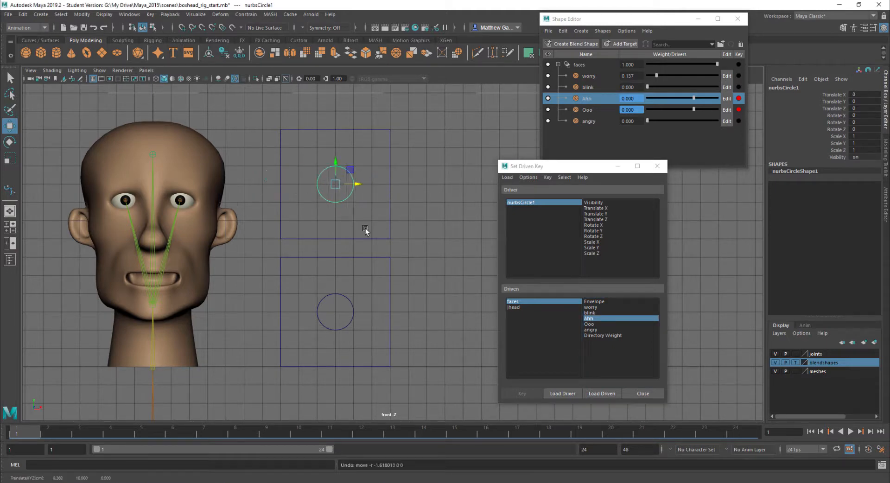
pyautogui.click(590, 122)
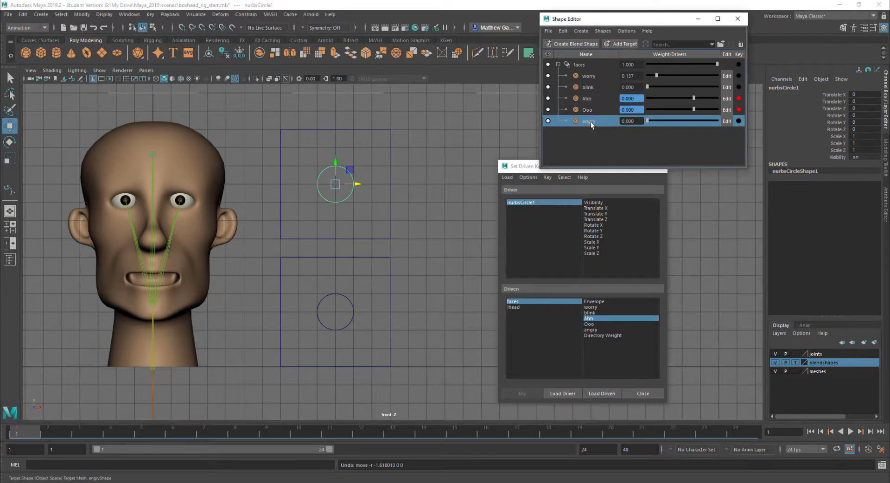
pyautogui.click(602, 209)
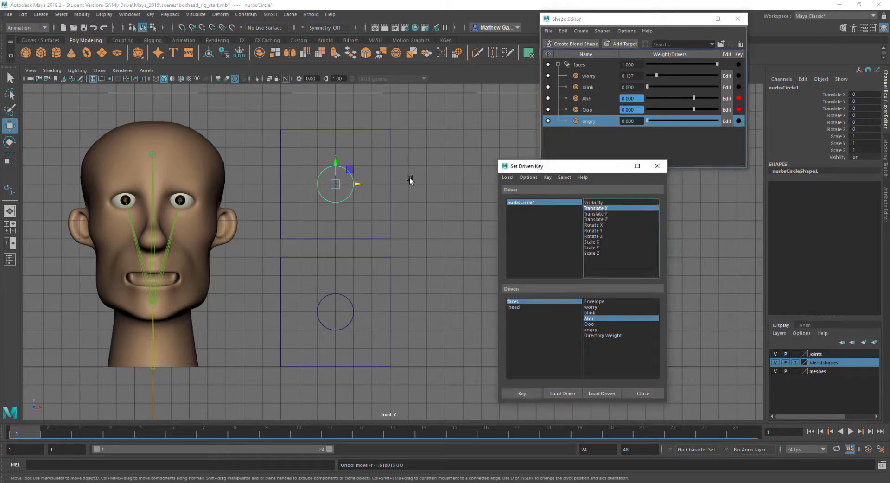
pyautogui.click(597, 330)
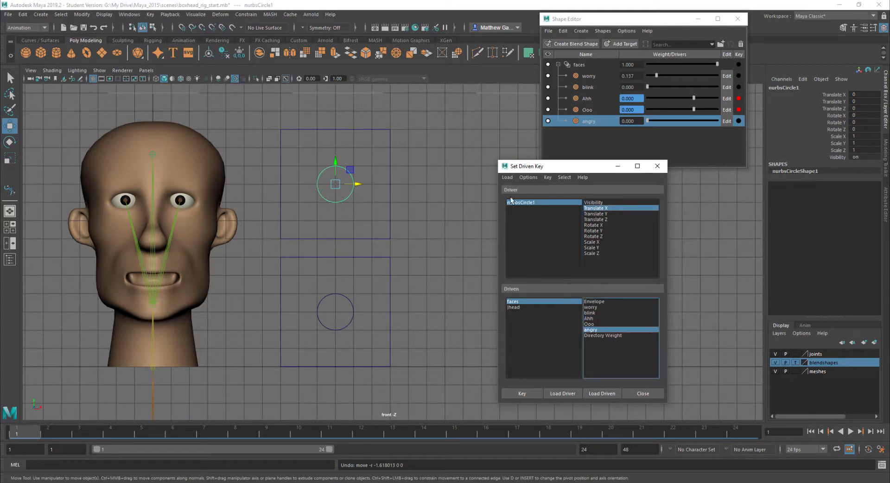
pyautogui.click(522, 394)
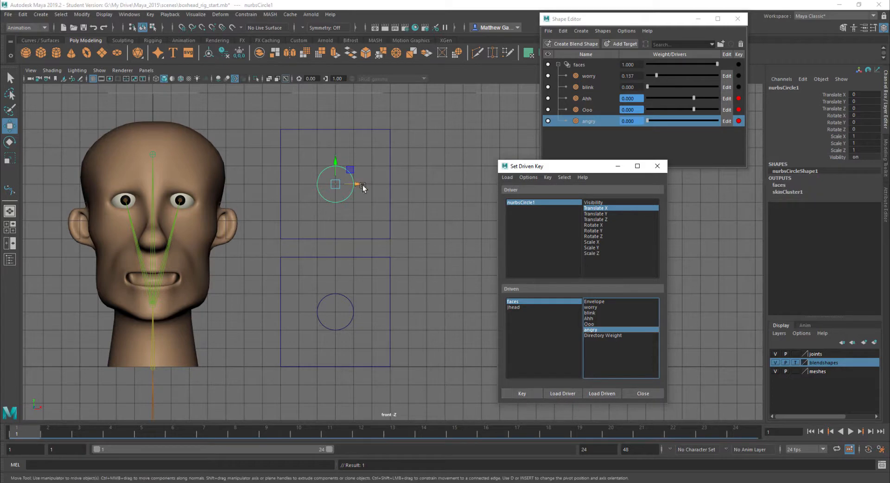
# Move the upper circle to Translate X 2, set angry's weight to 1, and key this relationship.
pyautogui.moveTo(358, 186)
pyautogui.mouseDown()
pyautogui.moveTo(372, 182)
pyautogui.moveTo(357, 185)
pyautogui.mouseUp()
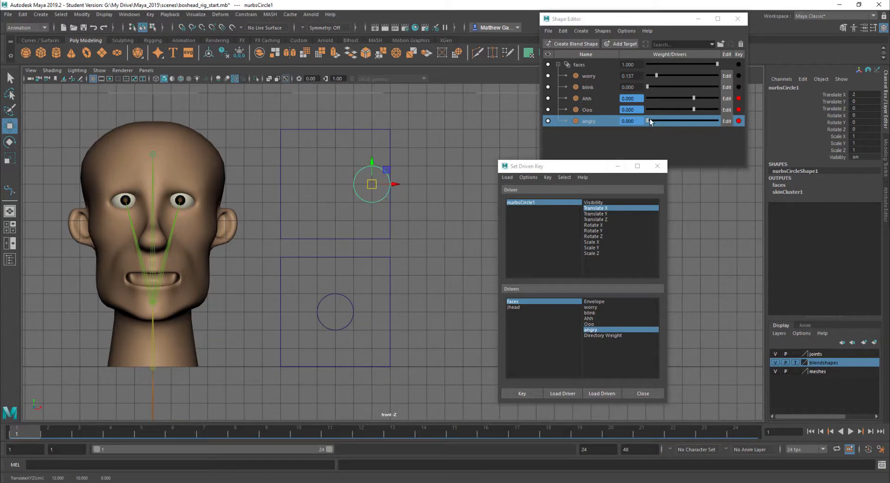
pyautogui.moveTo(649, 120); pyautogui.dragTo(718, 121)
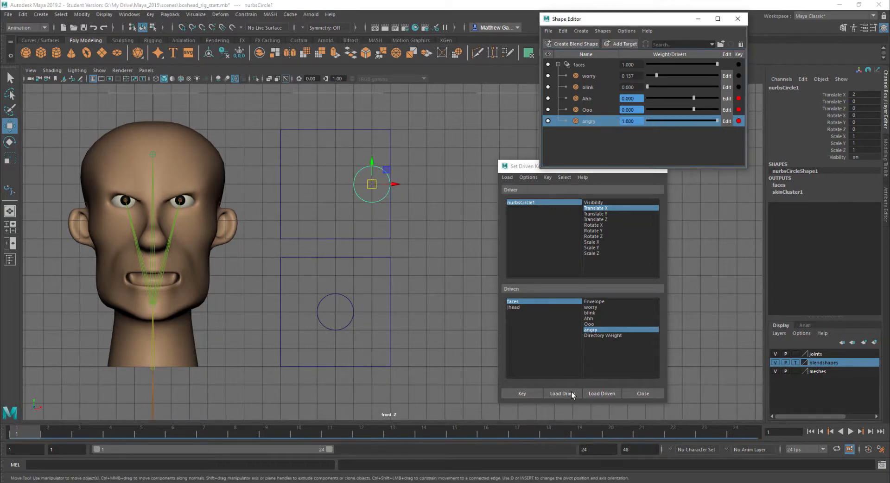
pyautogui.click(527, 392)
# Return the upper circle to its square's centre and key Translate X at 0 against worry's current weight.
pyautogui.moveTo(395, 184); pyautogui.dragTo(338, 189)
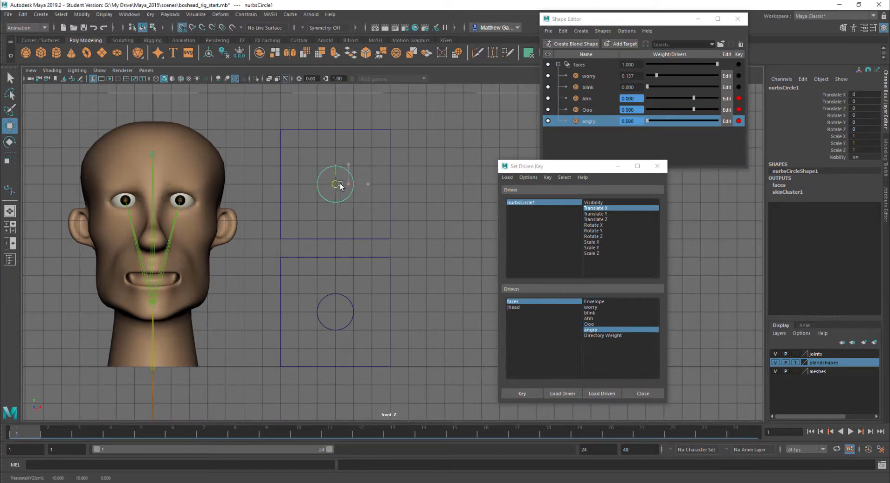
pyautogui.click(595, 307)
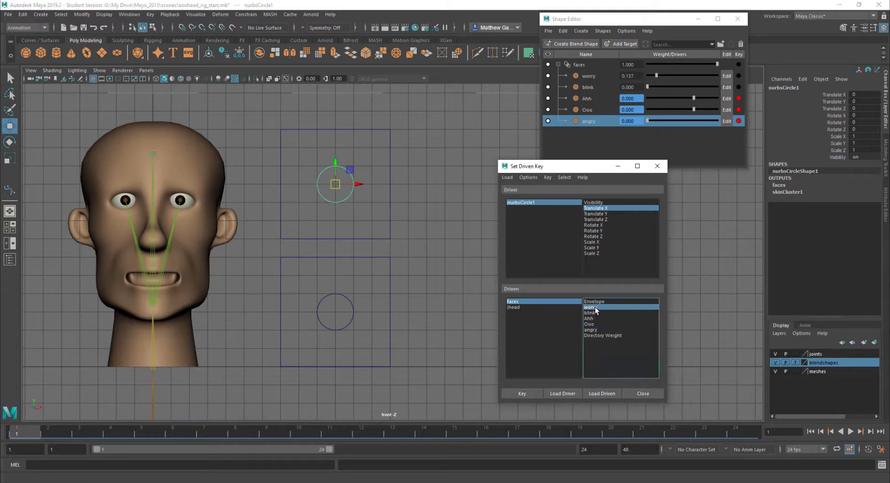
pyautogui.click(533, 395)
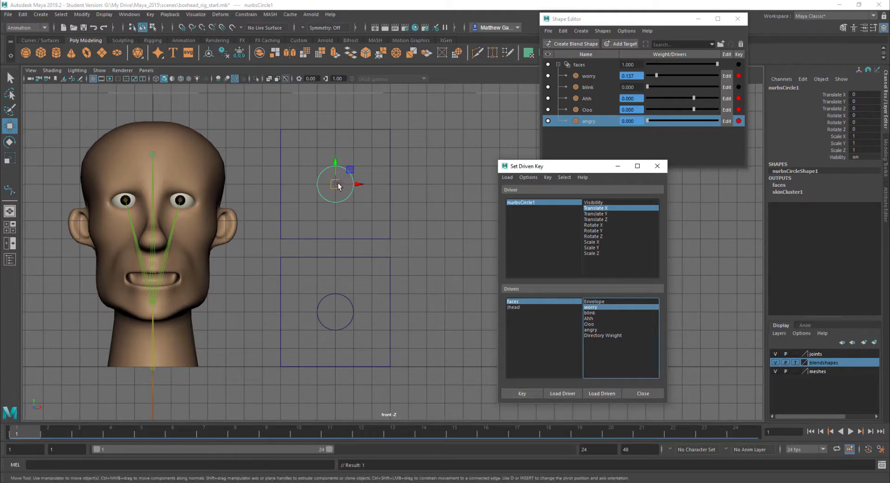
# Move the upper circle to Translate X -2, set worry's weight to 1, and key this relationship.
pyautogui.moveTo(338, 185); pyautogui.dragTo(303, 184)
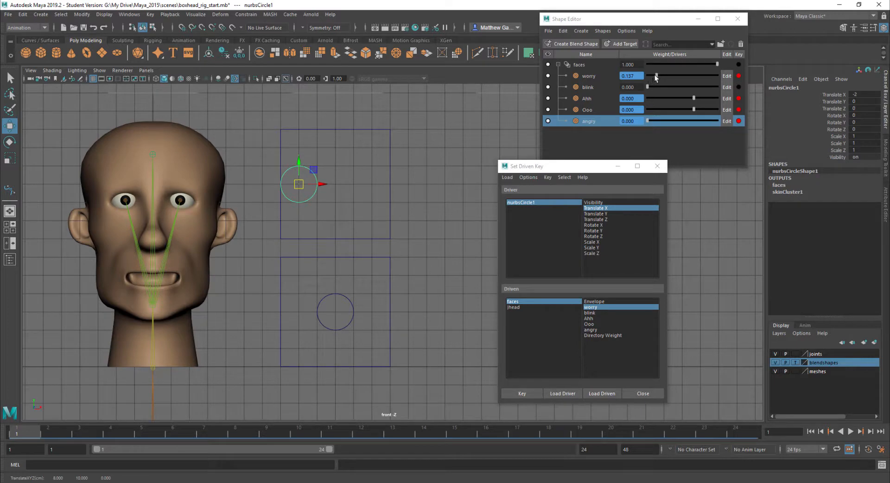
pyautogui.moveTo(656, 75); pyautogui.dragTo(775, 67)
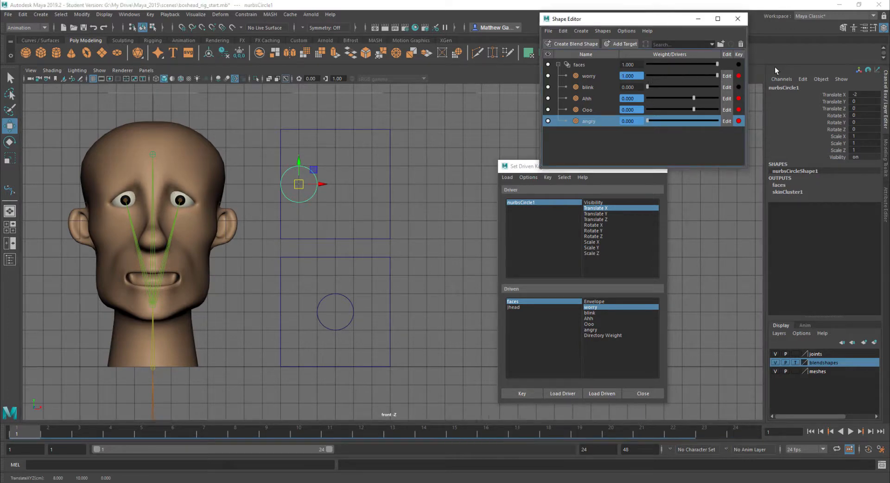
pyautogui.click(524, 394)
# Return the upper circle to its square's centre and set a driven key linking Translate Y at 0 to blink at 0.
pyautogui.moveTo(320, 186); pyautogui.dragTo(365, 205)
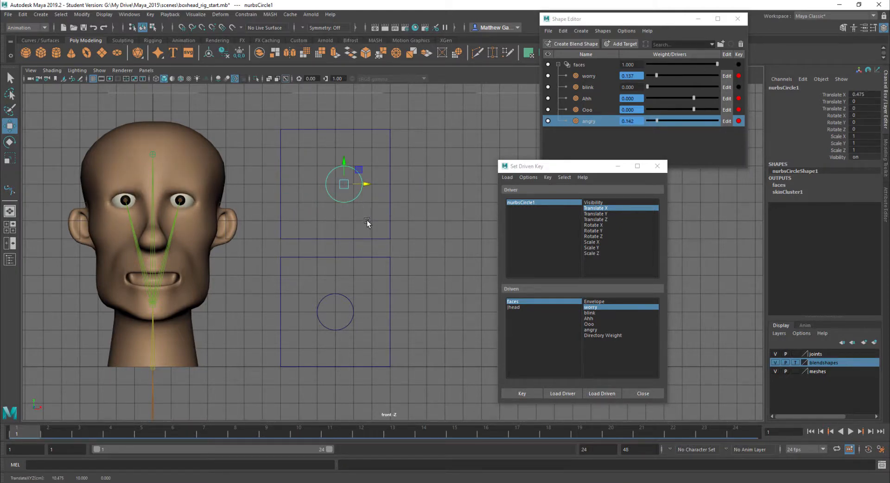
pyautogui.press('x')
pyautogui.moveTo(344, 186); pyautogui.dragTo(339, 185)
pyautogui.click(595, 214)
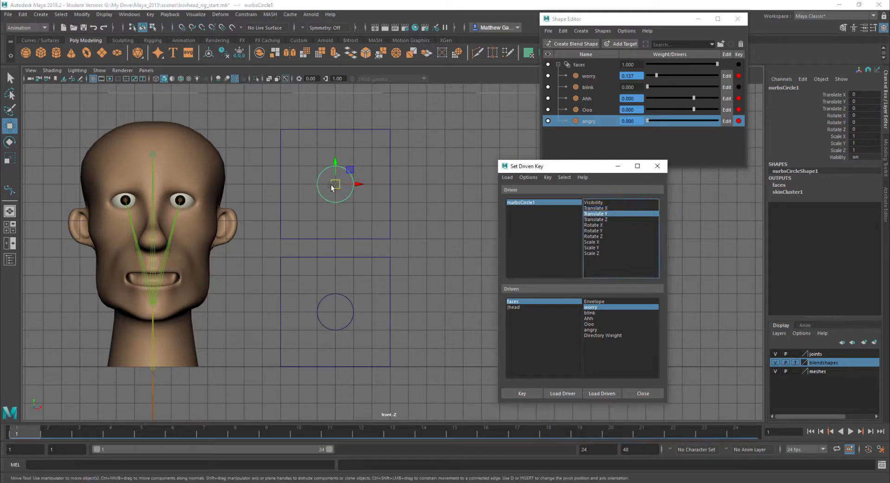
pyautogui.click(592, 313)
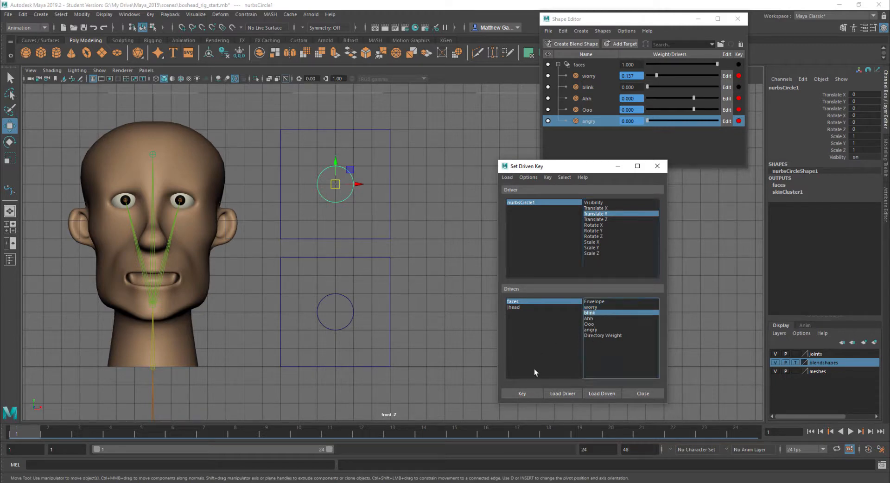
pyautogui.click(525, 394)
# Move the upper circle to Translate Y -2, set blink's weight to 1, and key this relationship.
pyautogui.moveTo(334, 163); pyautogui.dragTo(333, 198)
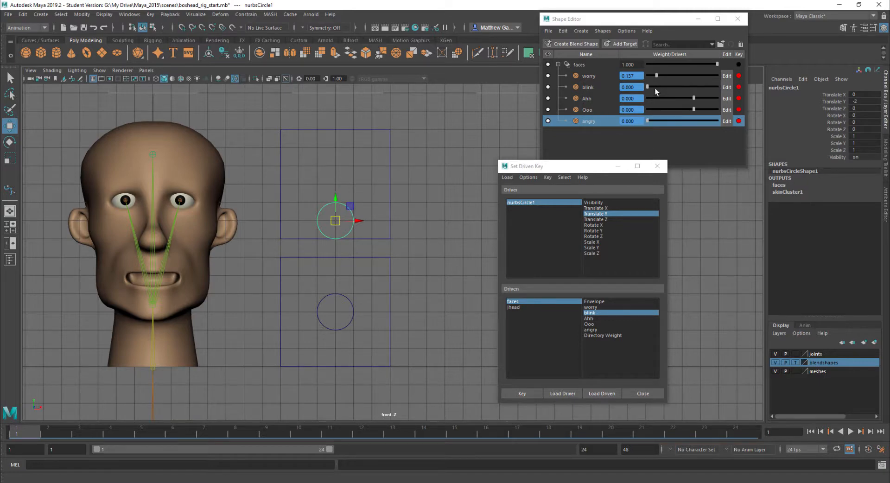
pyautogui.moveTo(649, 87); pyautogui.dragTo(719, 86)
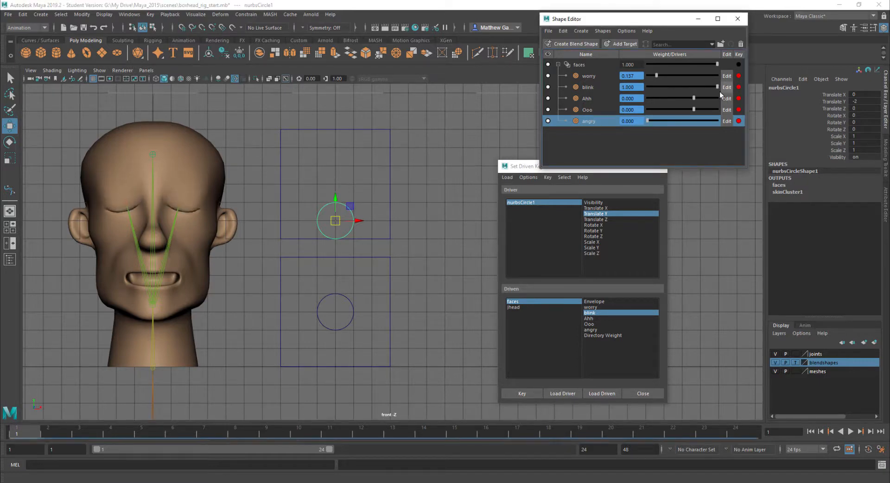
pyautogui.click(525, 393)
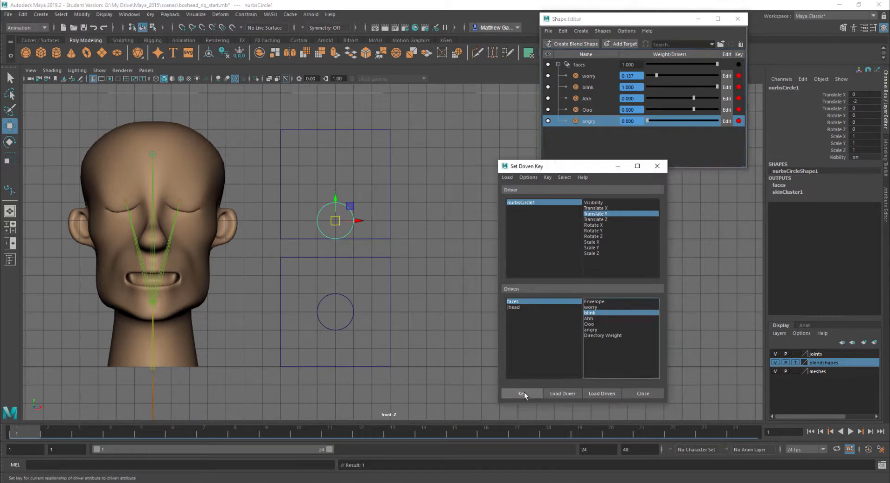
# Move the upper circle to Translate Y 2, set blink's weight to -0.7, and key this relationship.
pyautogui.moveTo(329, 201); pyautogui.dragTo(337, 149)
pyautogui.press('x')
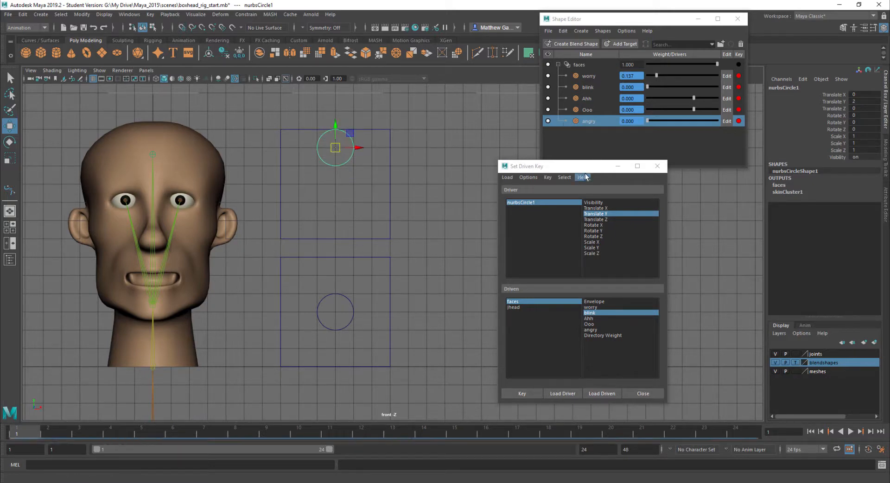
pyautogui.click(622, 87)
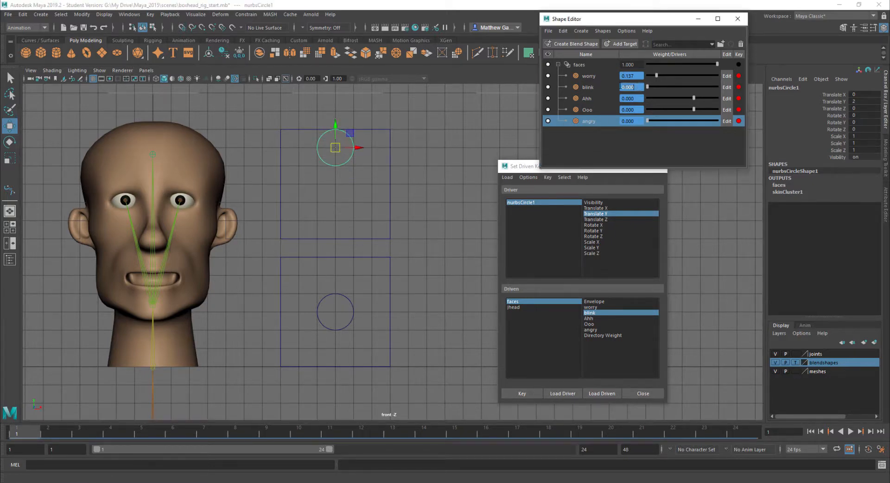
pyautogui.click(621, 86)
pyautogui.press('Return')
pyautogui.press('Return')
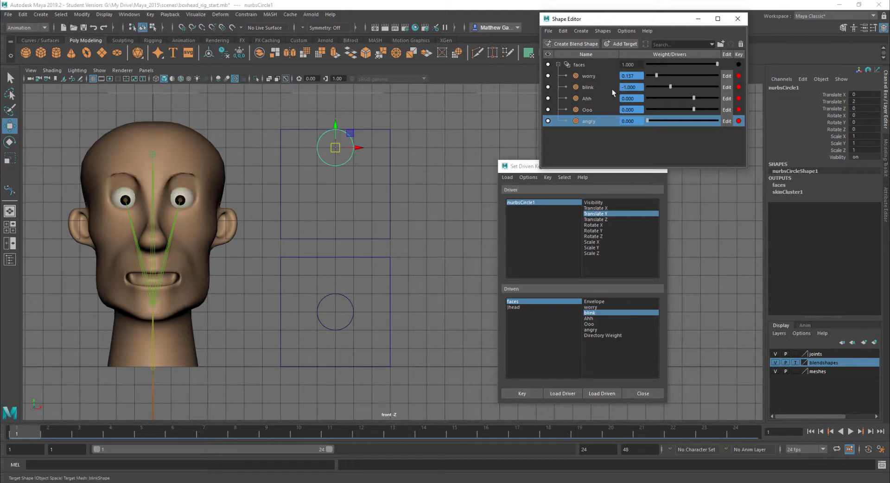
pyautogui.moveTo(642, 87); pyautogui.dragTo(603, 83)
pyautogui.write('-.7')
pyautogui.press('Return')
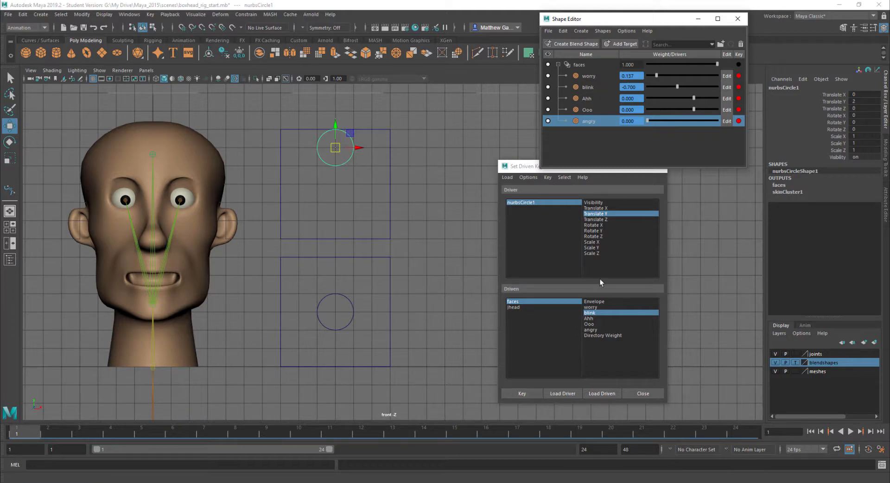
pyautogui.click(528, 394)
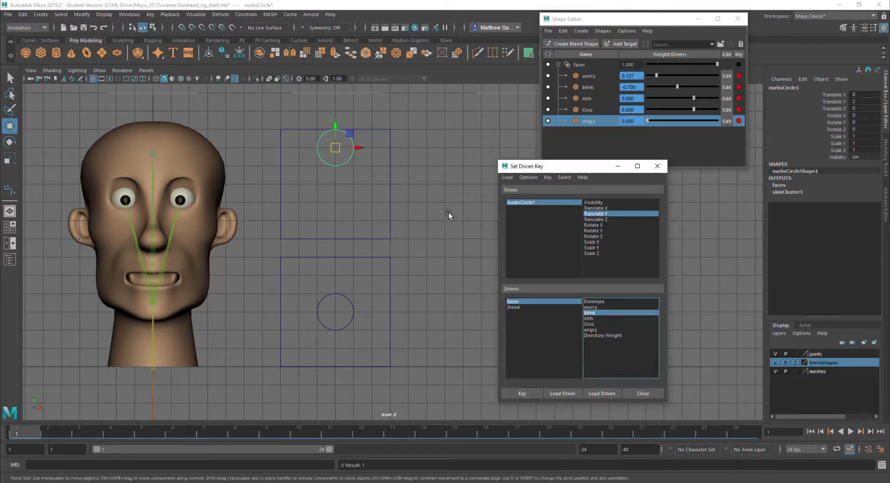
# Test the combined brow and blink expressions by moving the upper circle freely inside its square.
pyautogui.click(359, 157)
pyautogui.moveTo(365, 175); pyautogui.dragTo(366, 176)
pyautogui.moveTo(336, 149)
pyautogui.mouseDown()
pyautogui.moveTo(341, 233)
pyautogui.moveTo(332, 217)
pyautogui.moveTo(338, 144)
pyautogui.moveTo(334, 158)
pyautogui.moveTo(372, 149)
pyautogui.moveTo(302, 144)
pyautogui.moveTo(293, 219)
pyautogui.moveTo(324, 221)
pyautogui.moveTo(284, 229)
pyautogui.moveTo(306, 205)
pyautogui.moveTo(331, 199)
pyautogui.moveTo(335, 216)
pyautogui.moveTo(342, 191)
pyautogui.moveTo(363, 187)
pyautogui.moveTo(325, 183)
pyautogui.moveTo(332, 188)
pyautogui.moveTo(325, 191)
pyautogui.moveTo(369, 158)
pyautogui.moveTo(318, 167)
pyautogui.moveTo(341, 142)
pyautogui.moveTo(329, 134)
pyautogui.mouseUp()
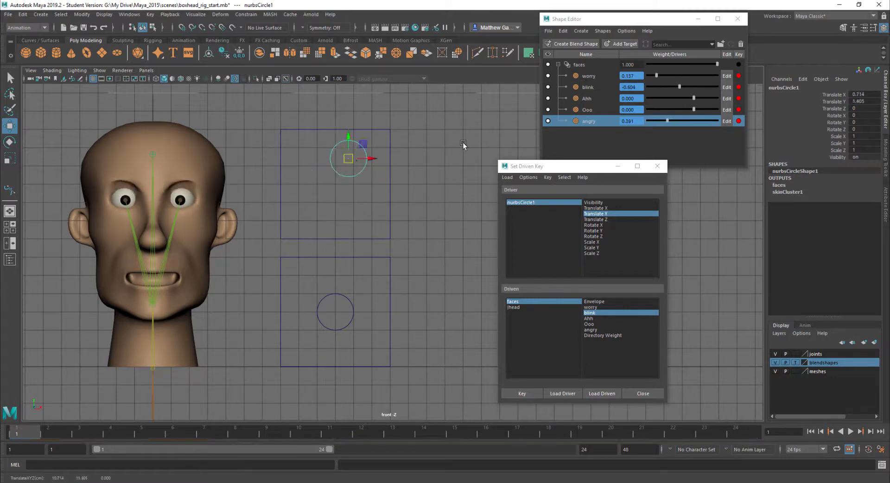
# Reset the upper circle's Translate X and Y to 0 and close the Set Driven Key and Shape Editor windows.
pyautogui.click(875, 95)
pyautogui.moveTo(875, 95); pyautogui.dragTo(875, 102)
pyautogui.write('0')
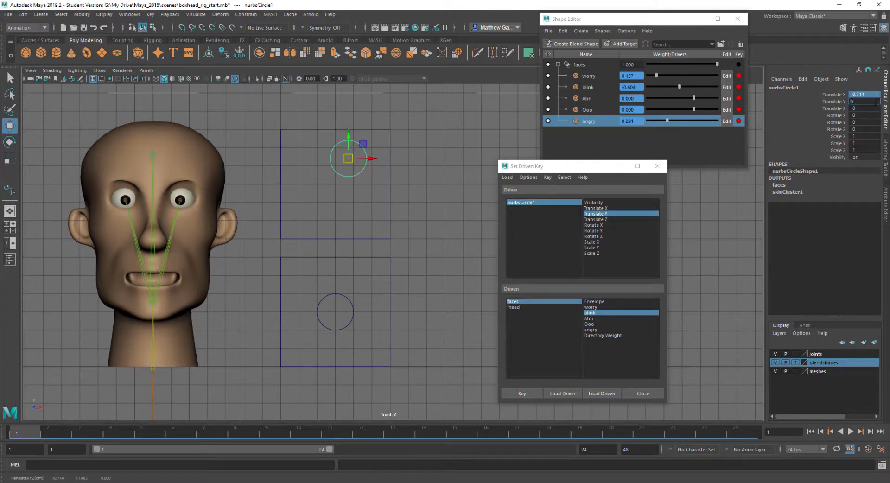
pyautogui.press('Return')
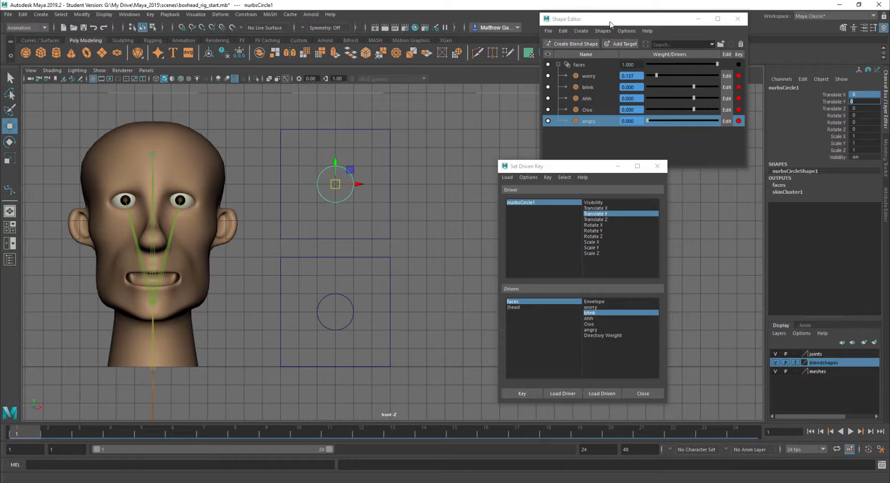
pyautogui.click(657, 166)
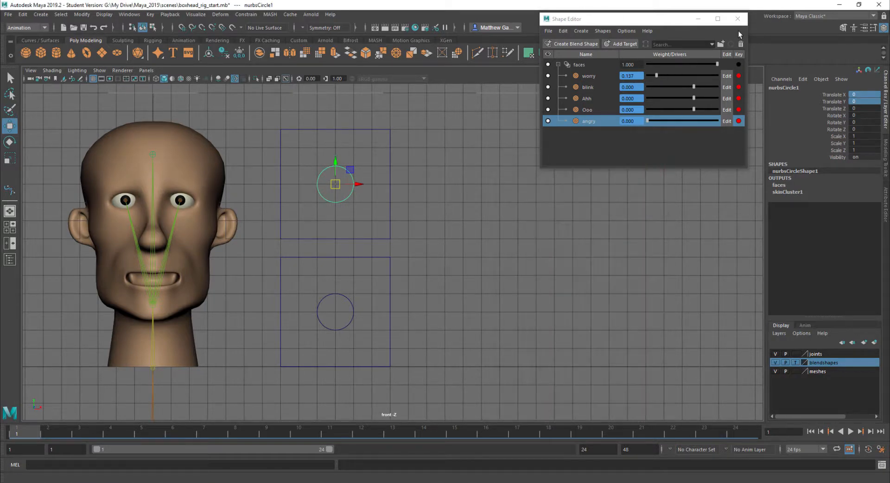
pyautogui.click(740, 21)
# Test whether the upper circle can leave its square by moving it well outside, and undo that move.
pyautogui.click(558, 192)
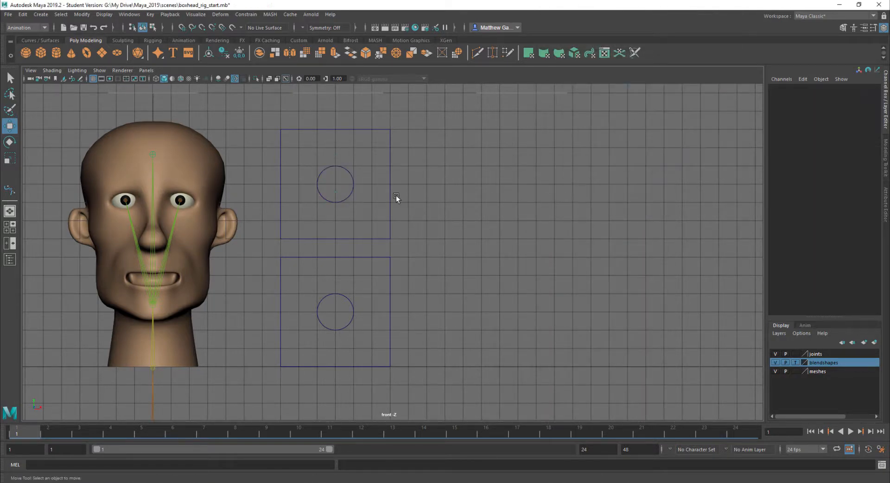
pyautogui.click(335, 168)
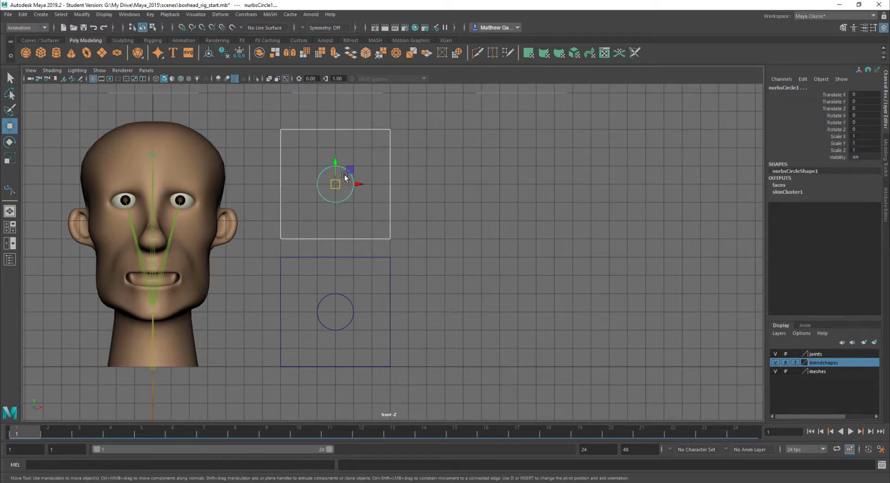
pyautogui.moveTo(337, 174); pyautogui.dragTo(443, 188)
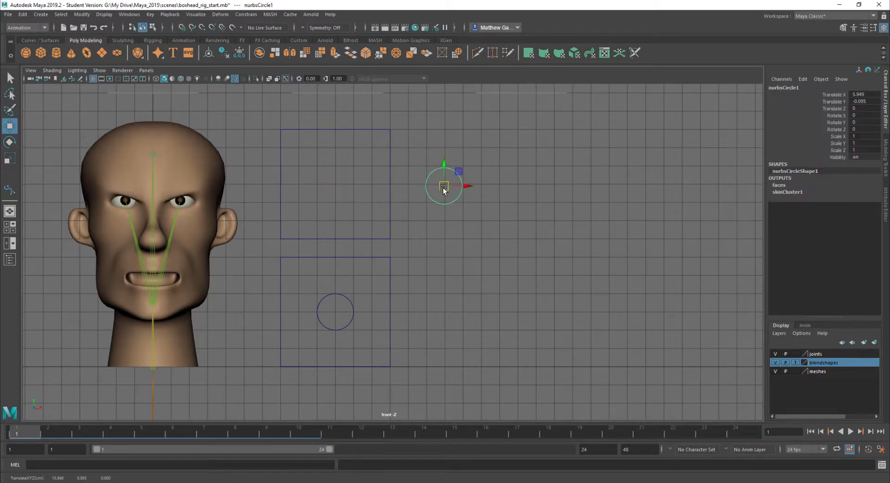
pyautogui.hotkey('ctrl', 'z')
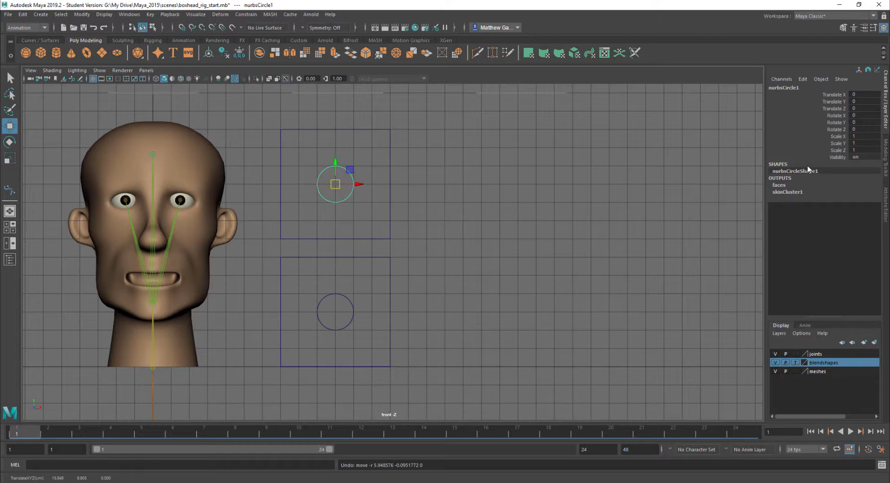
# Show the upper circle's transform attributes in the Attribute Editor with the rotate limit settings expanded.
pyautogui.click(886, 203)
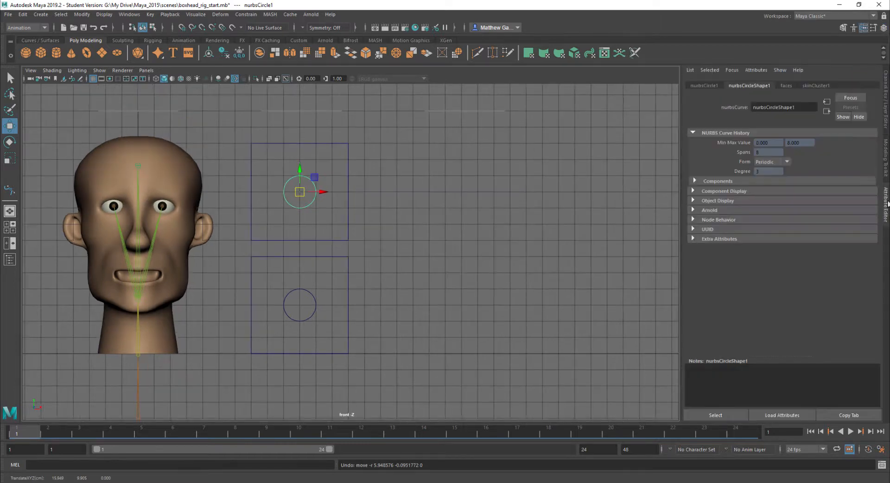
pyautogui.click(348, 211)
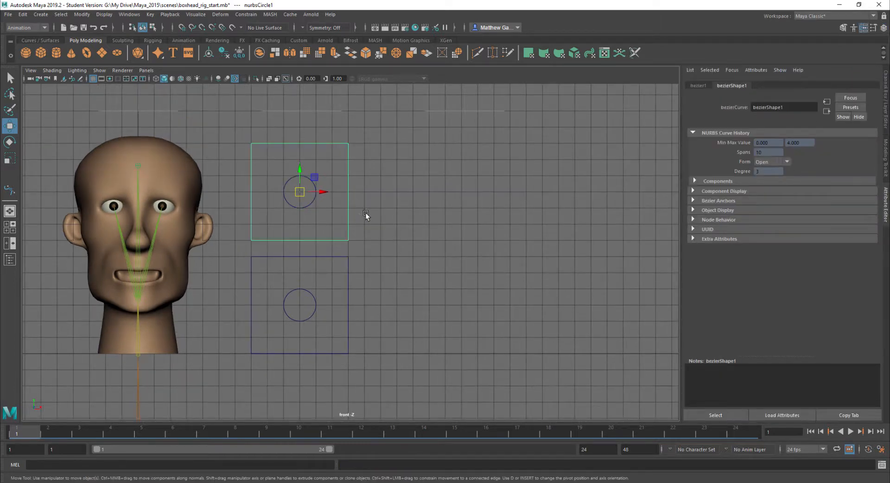
pyautogui.click(699, 86)
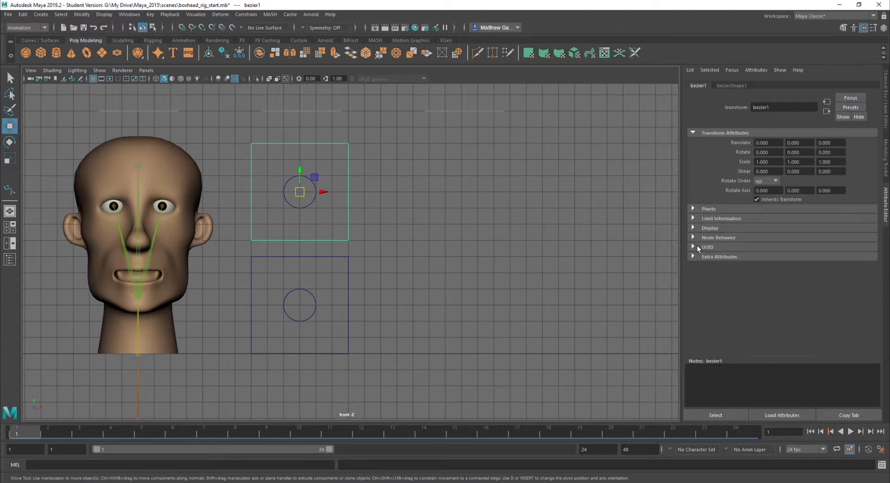
pyautogui.click(693, 218)
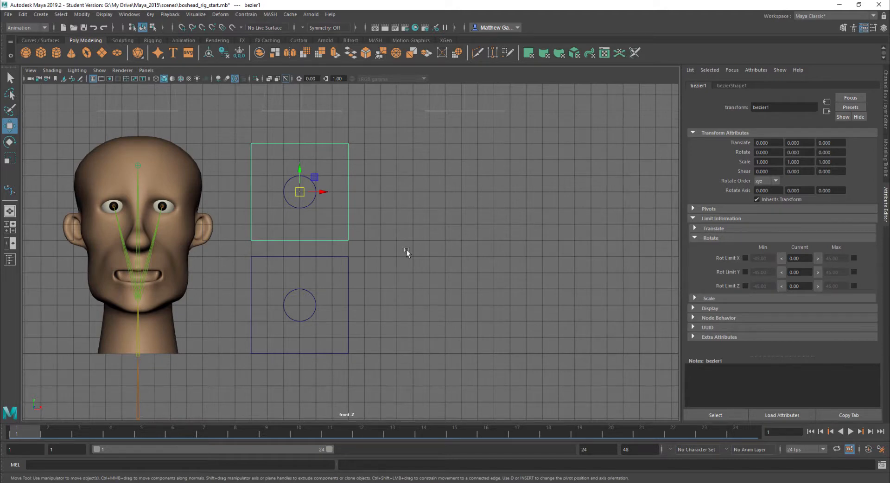
pyautogui.click(430, 207)
pyautogui.moveTo(288, 167); pyautogui.dragTo(319, 209)
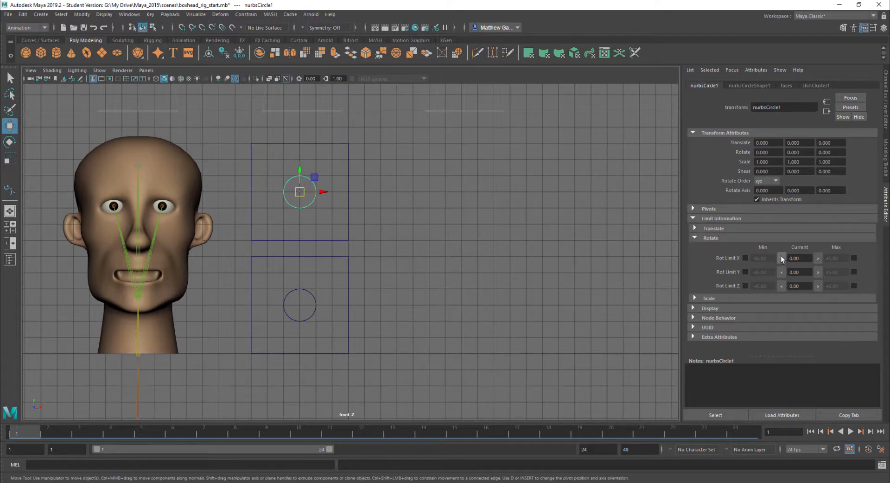
# Lock the upper circle's rotation by enabling minimum and maximum limits of 0 on X, Y and Z.
pyautogui.click(818, 285)
pyautogui.click(746, 258)
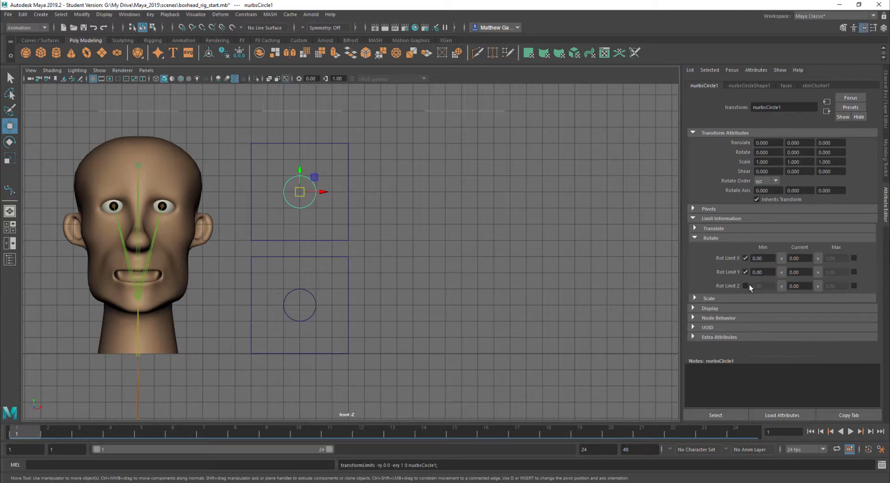
pyautogui.click(854, 258)
# Lock the upper circle's scale by enabling minimum and maximum limits of 1 on X, Y and Z.
pyautogui.click(694, 297)
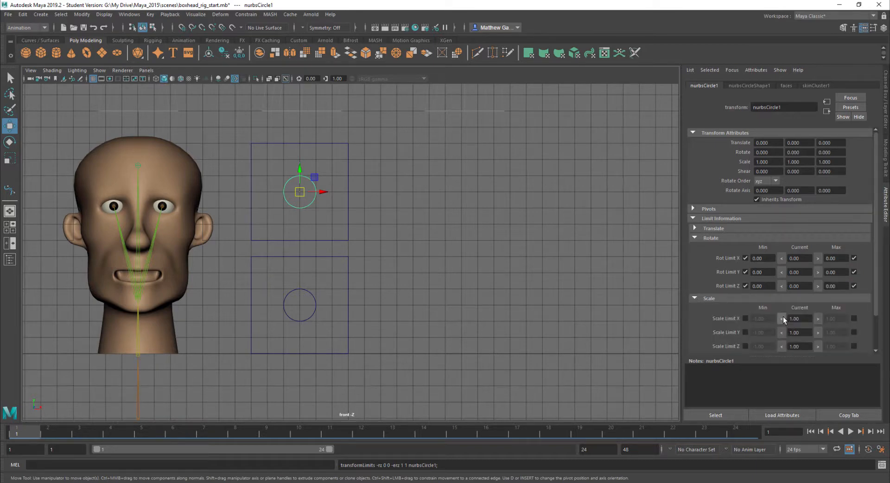
pyautogui.click(788, 347)
pyautogui.click(745, 318)
pyautogui.click(746, 347)
pyautogui.click(745, 332)
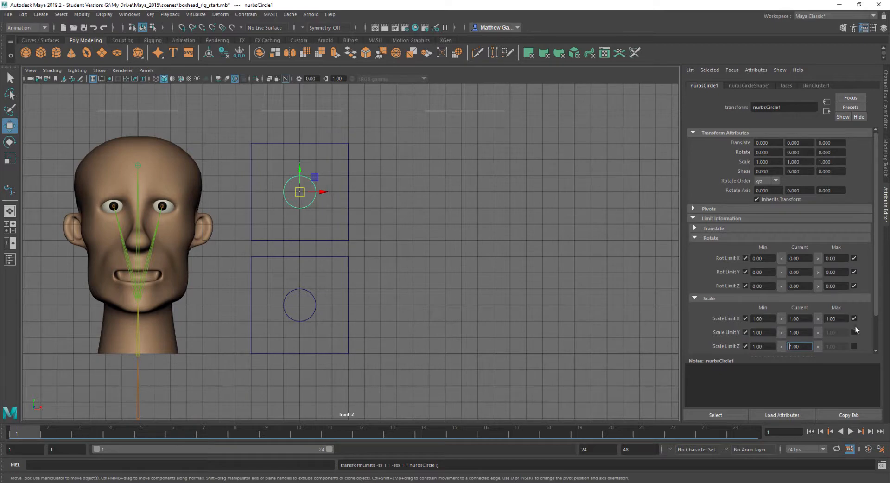
# Copy the upper circle's current translation of 0 into its minimum and maximum translate limits on all three axes.
pyautogui.click(694, 228)
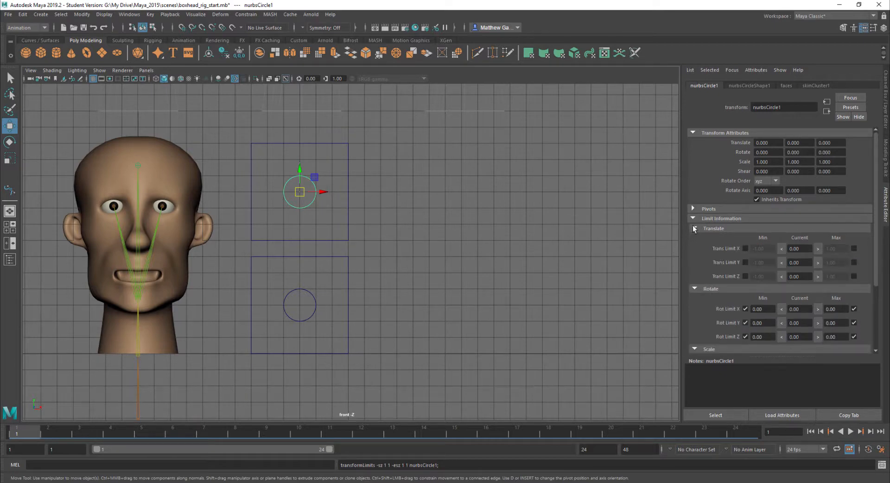
pyautogui.click(781, 248)
pyautogui.click(781, 263)
pyautogui.click(781, 276)
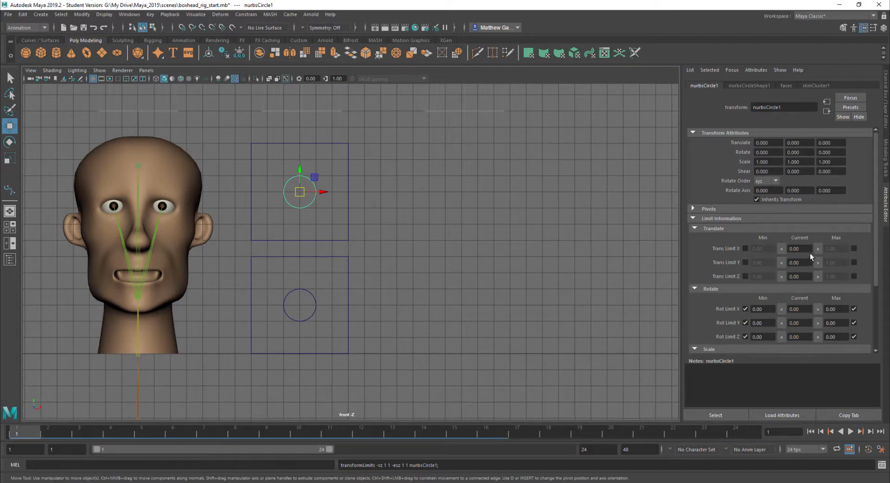
pyautogui.click(818, 249)
pyautogui.click(818, 263)
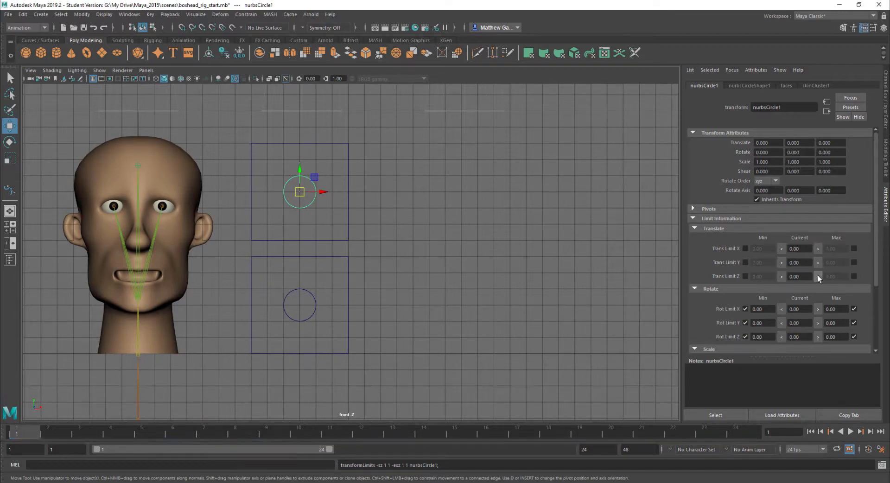
pyautogui.click(818, 275)
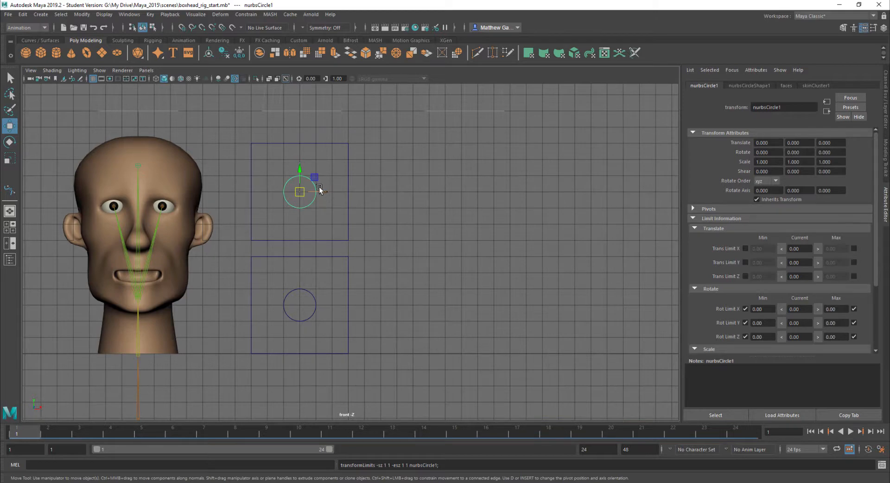
# Limit the upper circle's Translate X to between -2 and 2, using its extreme positions, and its Translate Z to 0.
pyautogui.moveTo(302, 191); pyautogui.dragTo(326, 191)
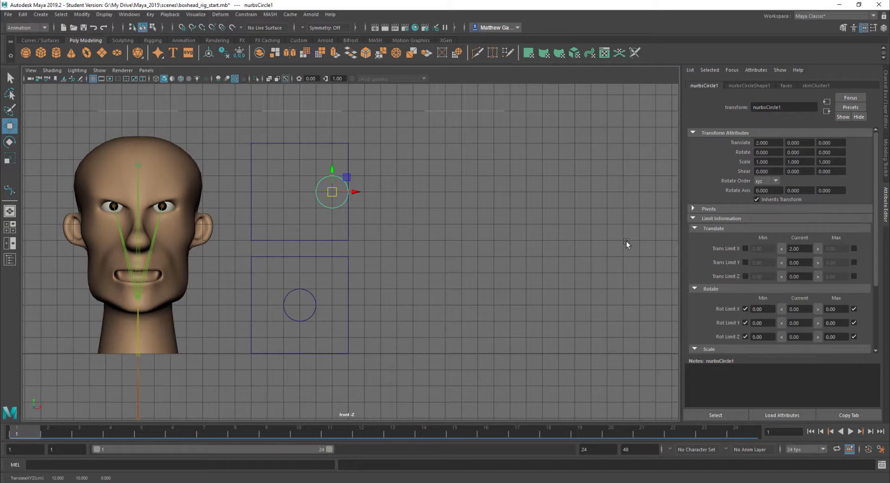
pyautogui.click(818, 249)
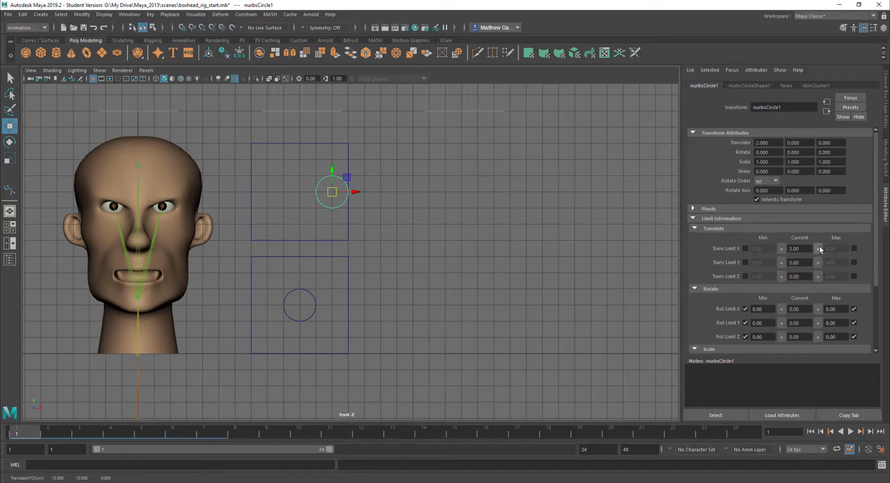
pyautogui.click(853, 249)
pyautogui.press('x')
pyautogui.moveTo(329, 187); pyautogui.dragTo(263, 188)
pyautogui.click(782, 249)
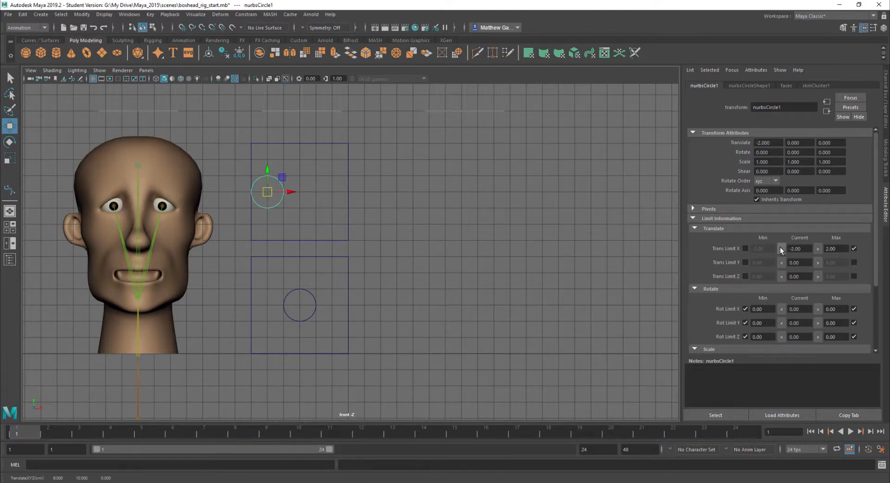
pyautogui.click(745, 249)
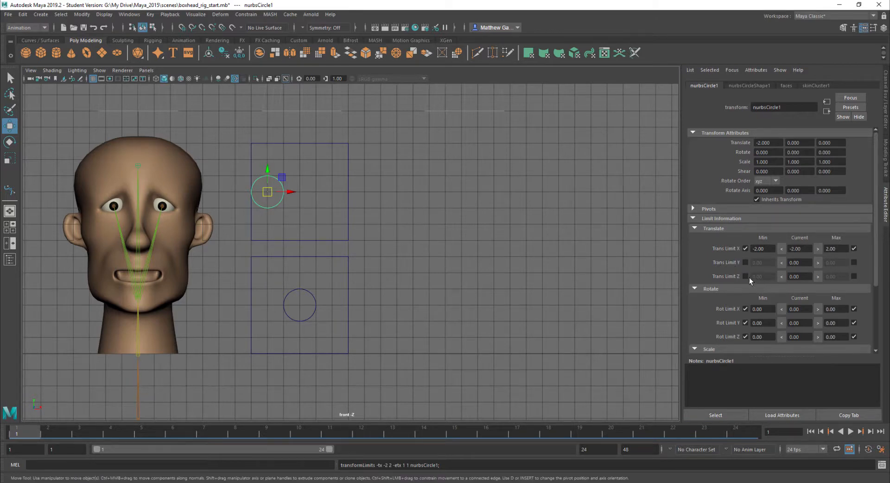
pyautogui.click(745, 276)
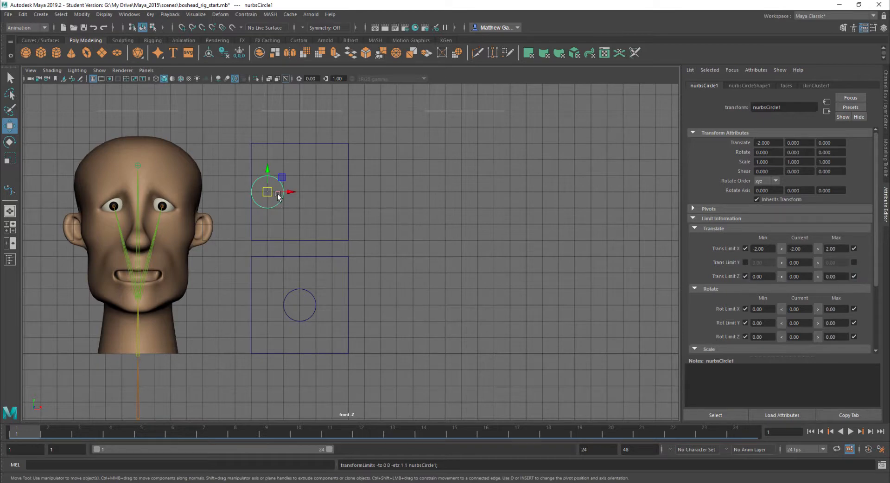
# Limit the upper circle's Translate Y to between -2 and 2, using its highest and lowest positions in the square.
pyautogui.moveTo(267, 192); pyautogui.dragTo(300, 156)
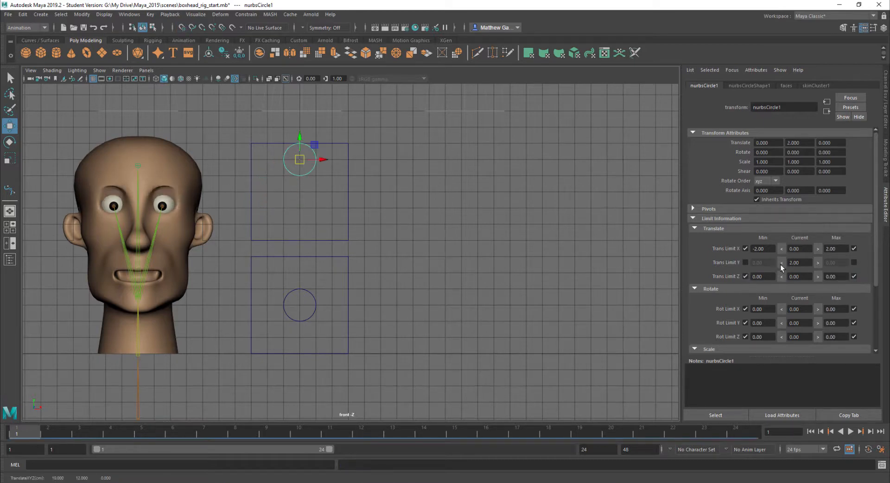
pyautogui.click(854, 263)
pyautogui.moveTo(300, 159); pyautogui.dragTo(299, 224)
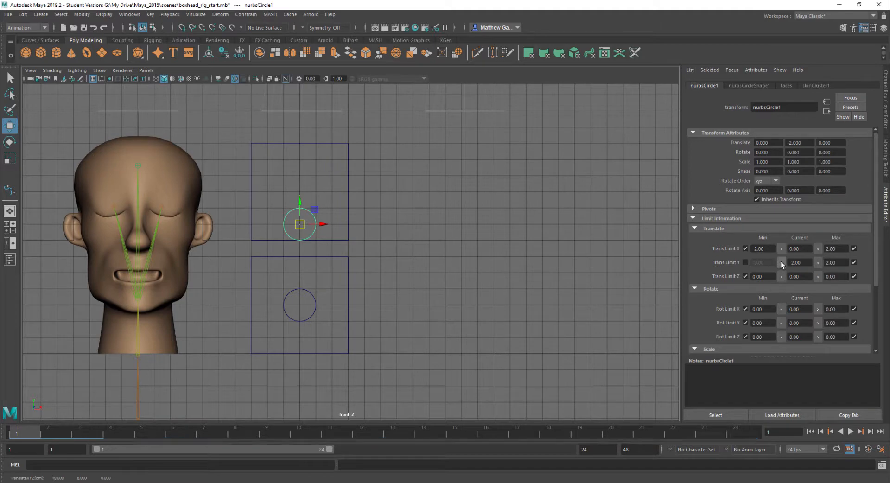
pyautogui.click(745, 262)
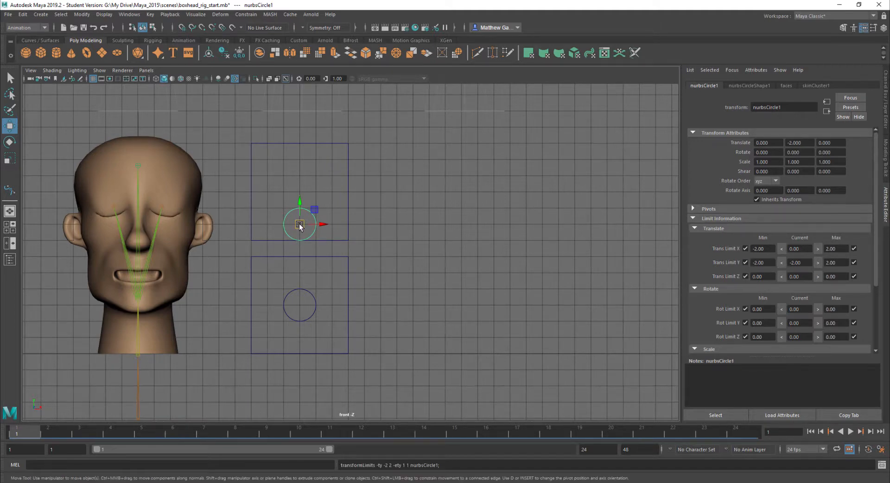
# Try moving the upper circle past the edges of its square to test the limits, and undo the move.
pyautogui.moveTo(299, 224); pyautogui.dragTo(308, 249)
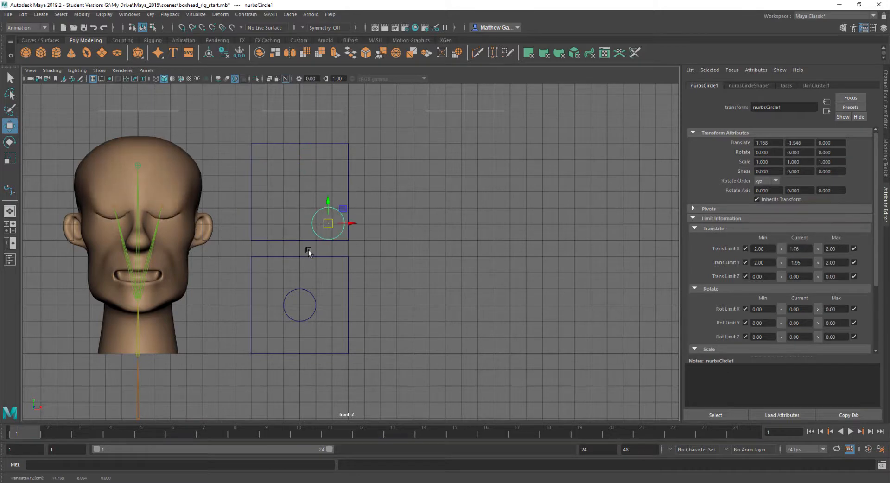
pyautogui.hotkey('ctrl', 'z')
pyautogui.hotkey('ctrl', 'z')
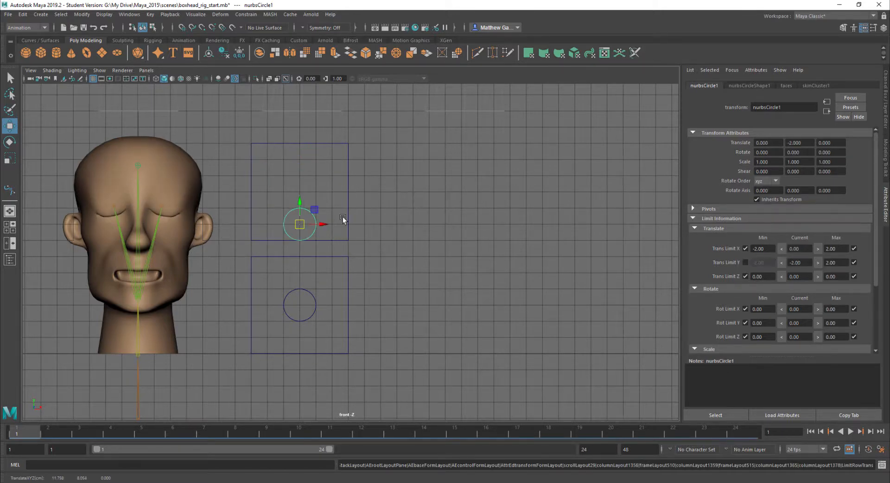
# Enable the upper circle's minimum Translate Y limit of -2 and return the circle to the centre of its square.
pyautogui.click(746, 262)
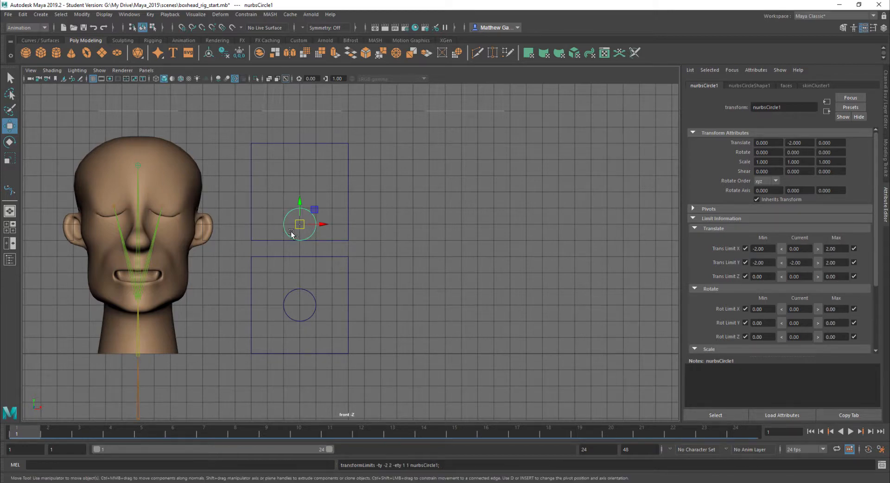
pyautogui.moveTo(291, 235); pyautogui.dragTo(292, 202)
pyautogui.click(288, 280)
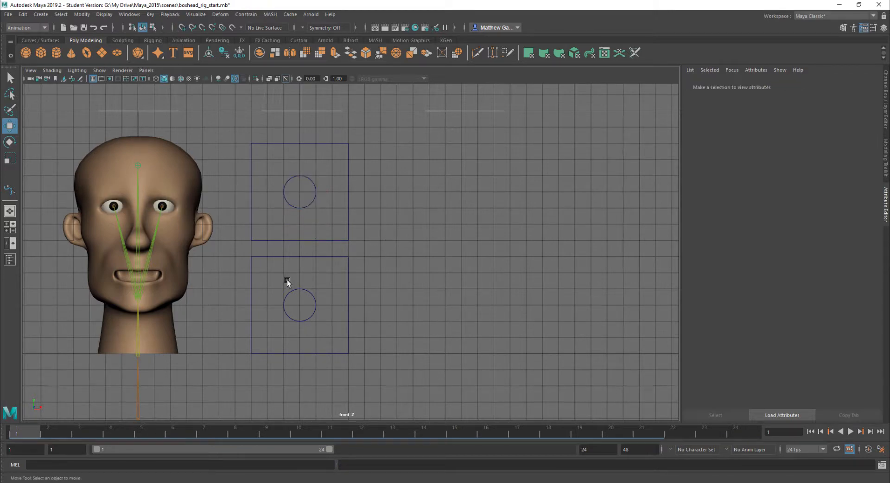
# Limit the lower circle's Translate X to between -2 and 2, using its extreme horizontal positions in the square.
pyautogui.click(292, 291)
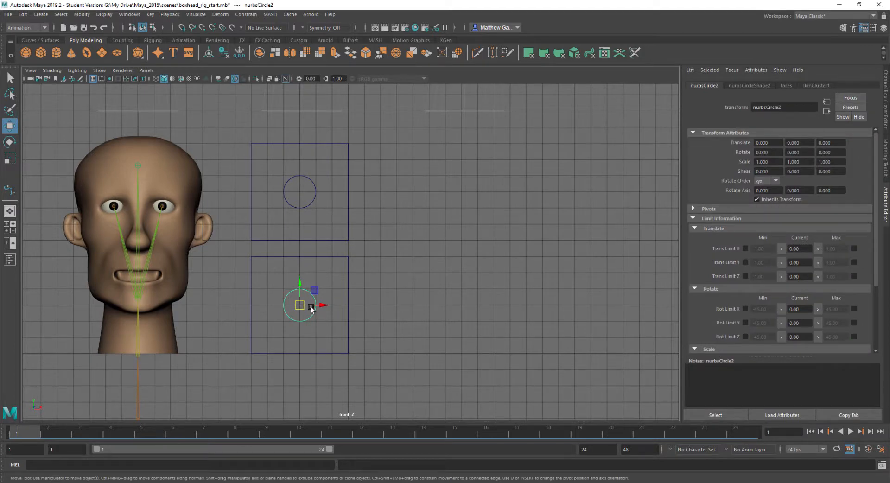
pyautogui.moveTo(312, 305); pyautogui.dragTo(336, 304)
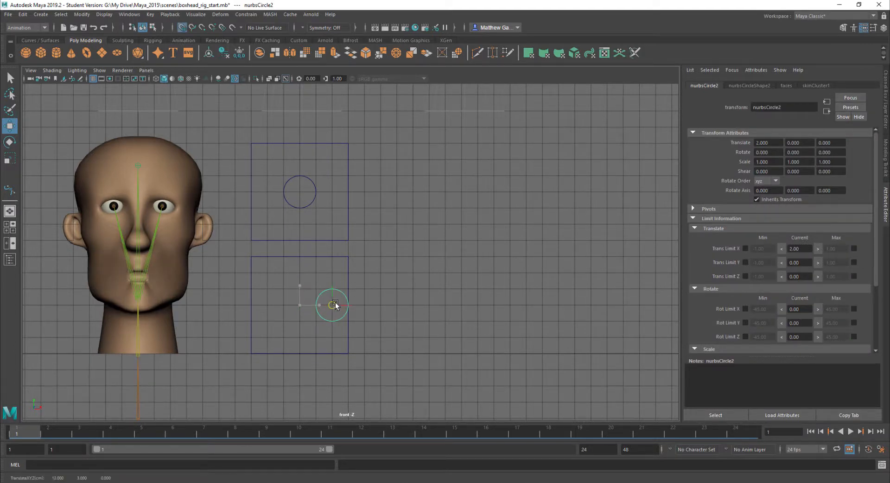
pyautogui.click(854, 248)
pyautogui.moveTo(332, 306); pyautogui.dragTo(266, 310)
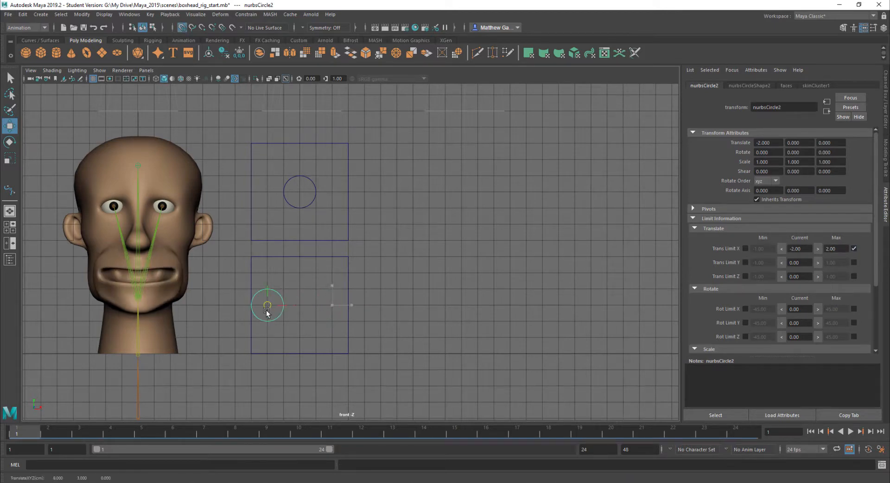
pyautogui.click(781, 249)
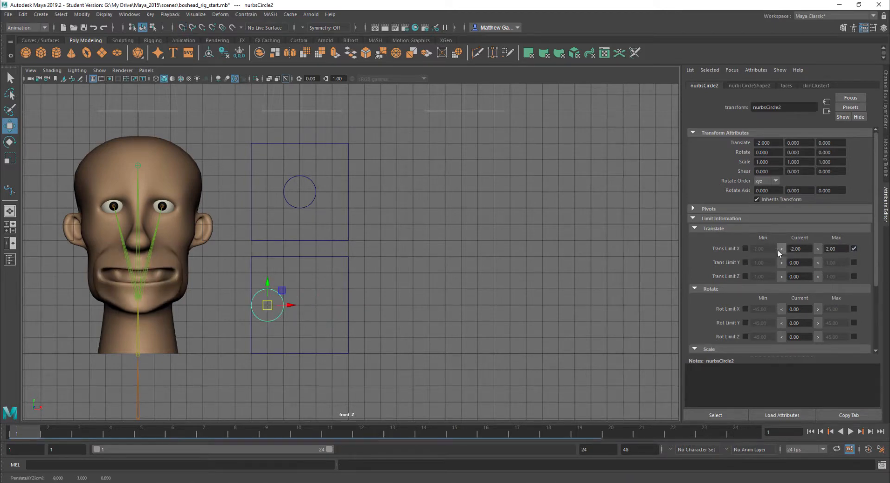
pyautogui.click(746, 248)
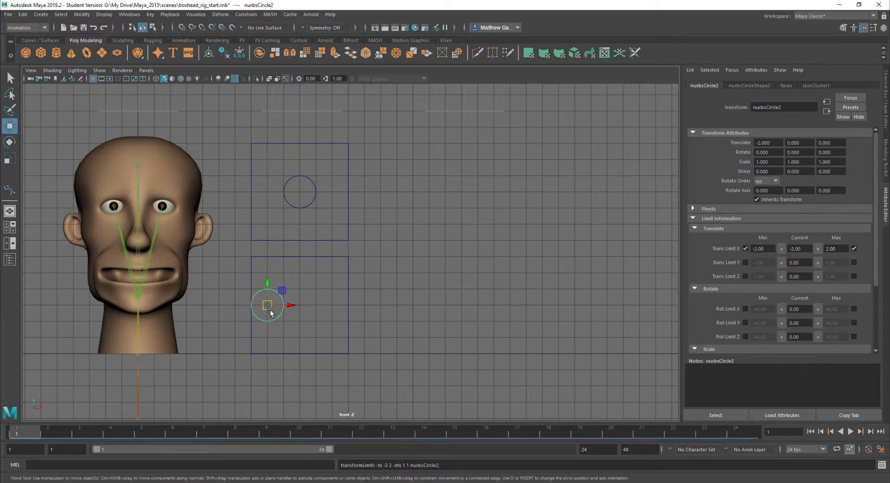
# Limit the lower circle's Translate Y to between -2 and 2, using its highest and lowest positions in the square.
pyautogui.press('x')
pyautogui.moveTo(268, 306); pyautogui.dragTo(301, 272)
pyautogui.click(818, 263)
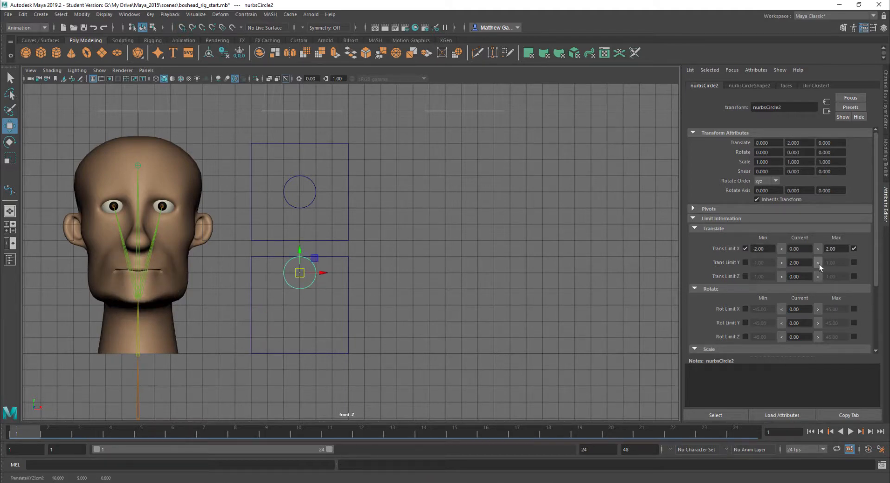
pyautogui.click(854, 263)
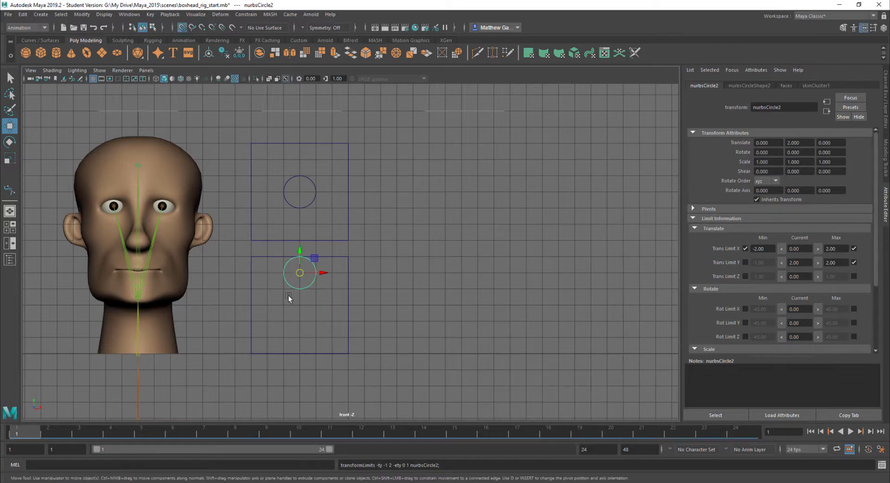
pyautogui.moveTo(306, 279); pyautogui.dragTo(296, 332)
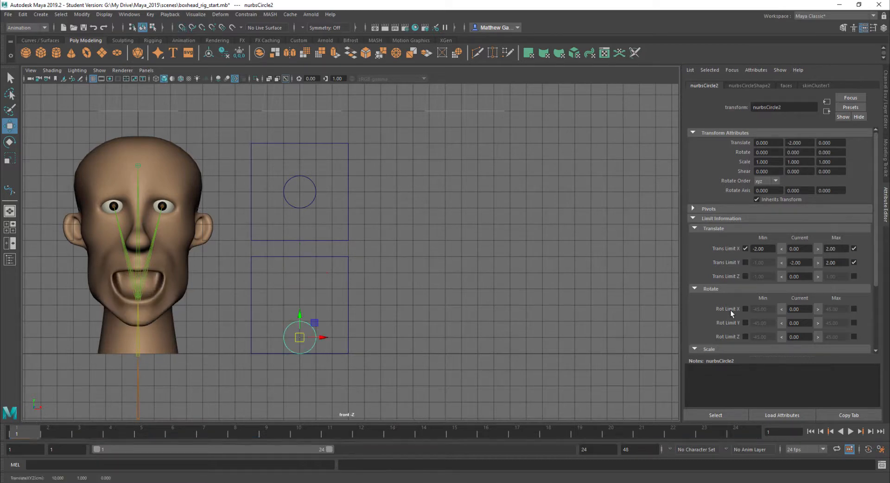
pyautogui.click(780, 263)
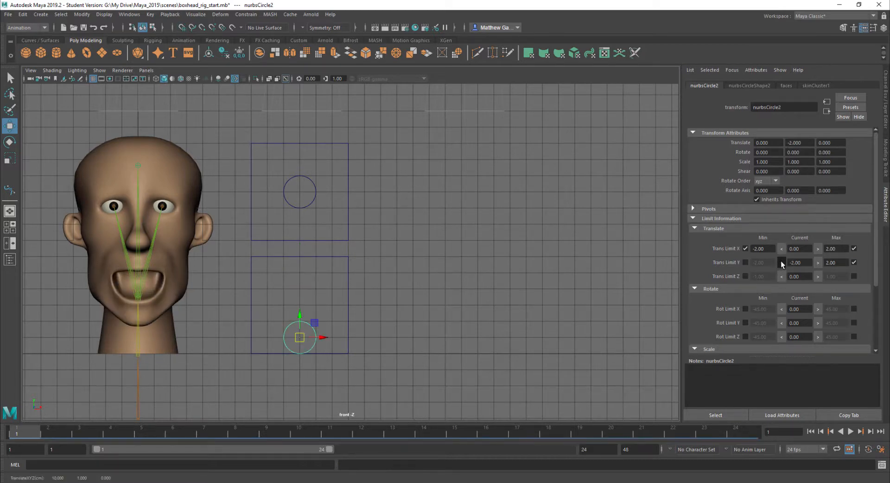
pyautogui.click(745, 262)
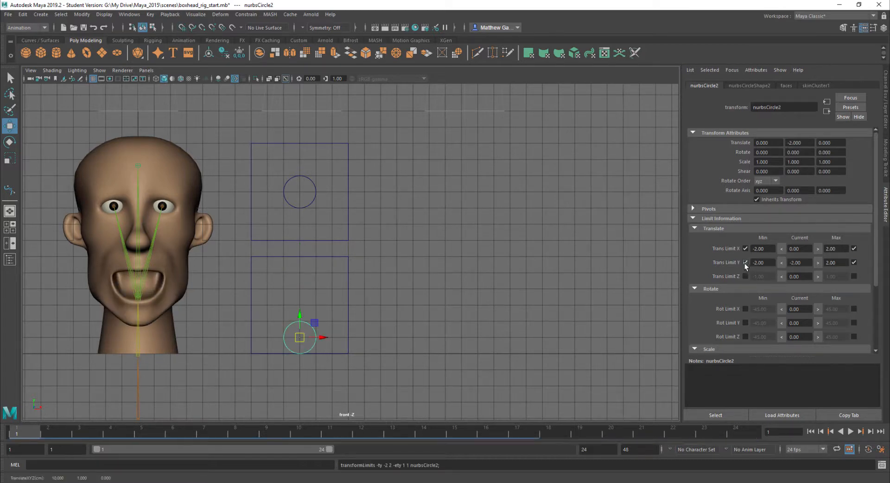
# Lock the lower circle's Translate Z with minimum and maximum limits of 0, and return the circle to its square's centre.
pyautogui.click(783, 277)
pyautogui.click(818, 276)
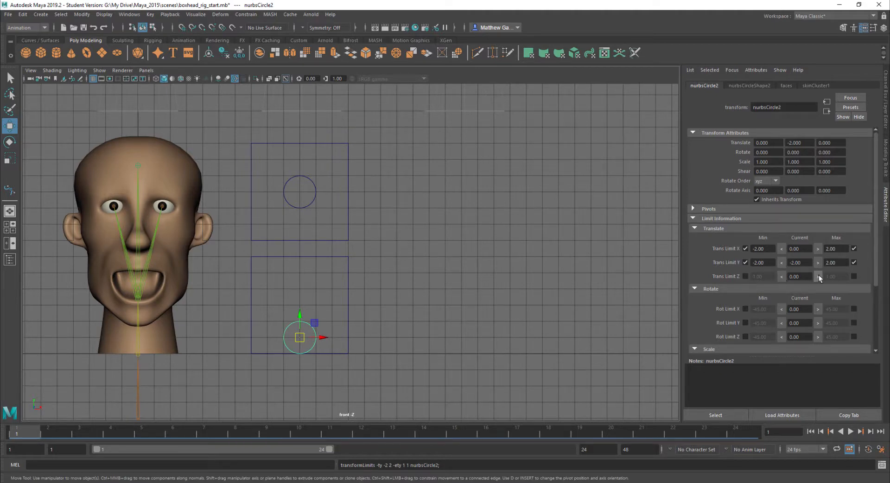
pyautogui.click(745, 277)
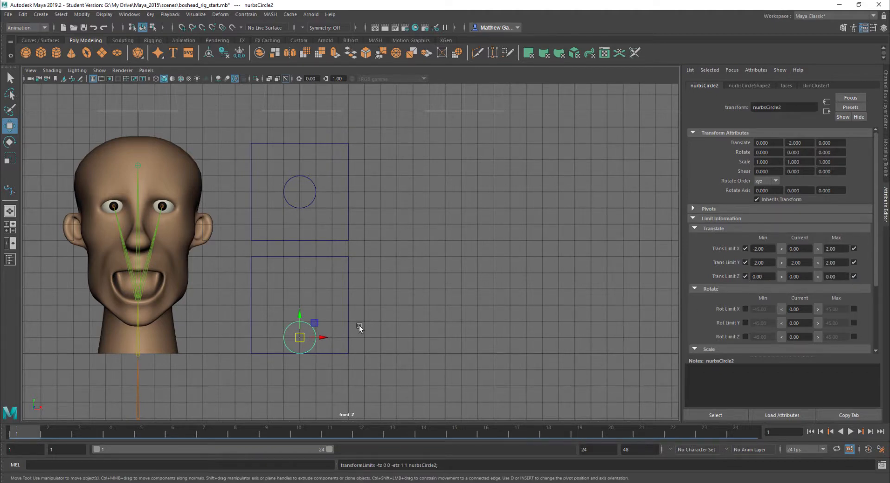
pyautogui.moveTo(299, 337); pyautogui.dragTo(300, 304)
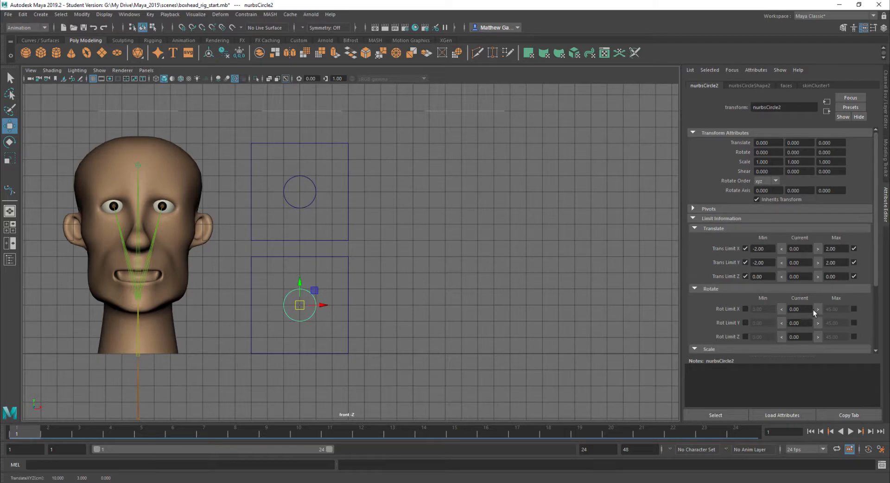
# Lock the lower circle's rotation by enabling minimum and maximum limits of 0 on X, Y and Z.
pyautogui.click(819, 336)
pyautogui.click(745, 309)
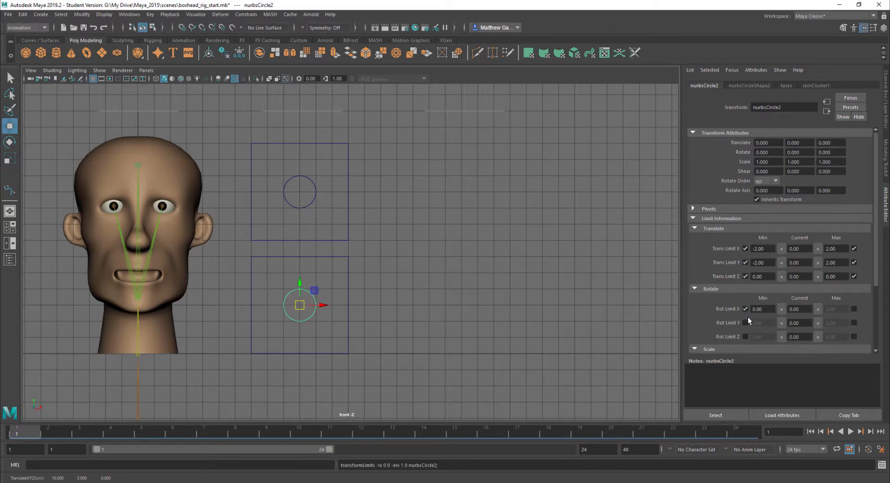
pyautogui.click(854, 337)
# Lock the lower circle's scale by enabling minimum and maximum limits of 1 on X, Y and Z.
pyautogui.scroll(-3, 826, 315)
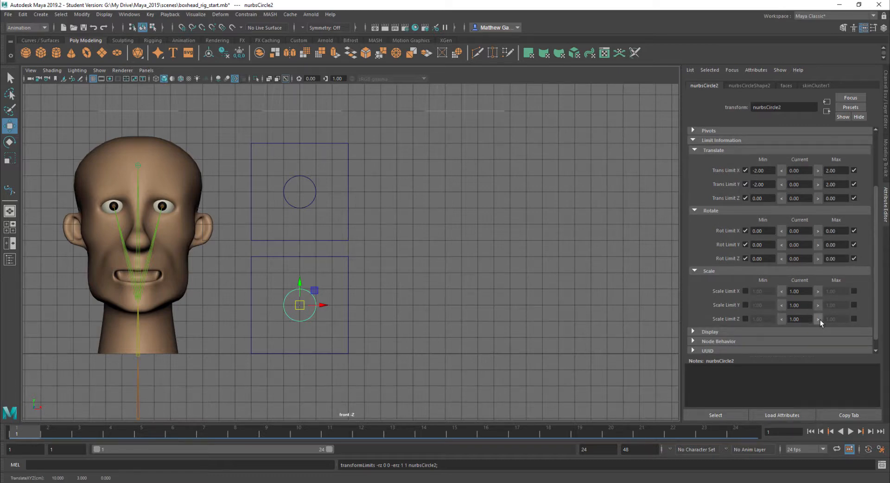
pyautogui.click(854, 291)
pyautogui.click(855, 305)
pyautogui.click(854, 319)
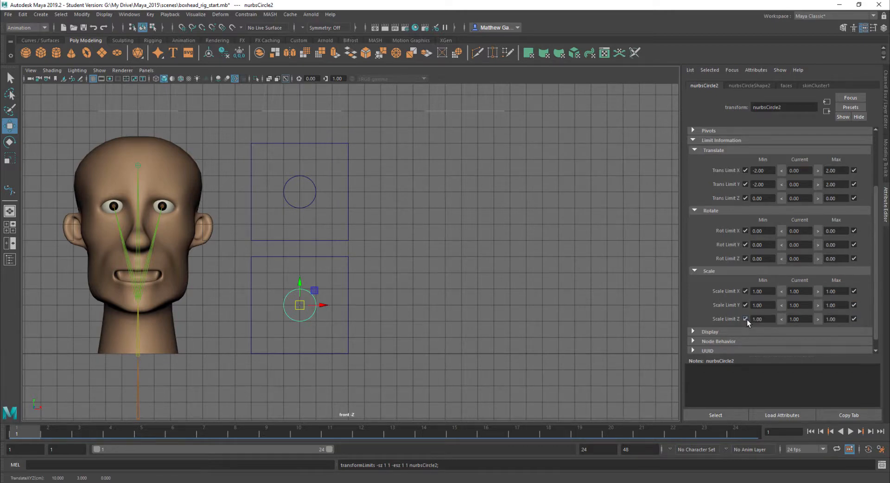
# Deselect the circle, replace the Attribute Editor with the Channel Box, and switch to the perspective view.
pyautogui.click(564, 193)
pyautogui.hotkey('ctrl', 'a')
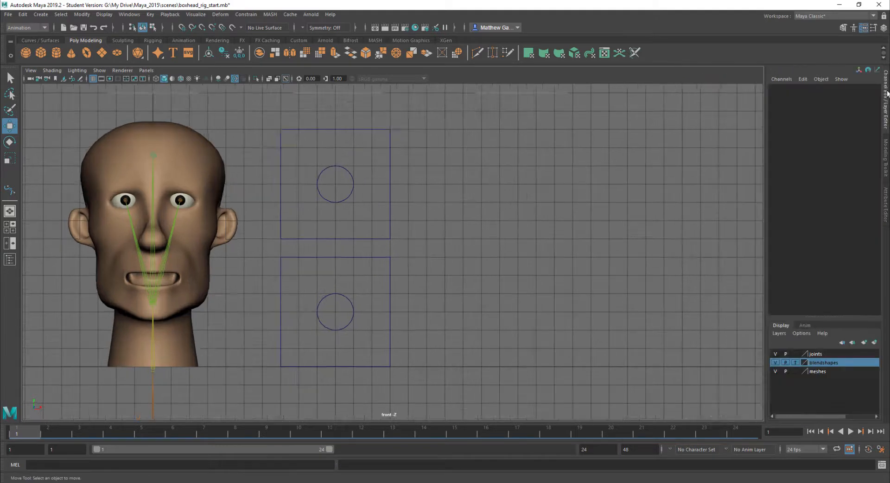
pyautogui.press('space')
pyautogui.keyDown('alt'); pyautogui.moveTo(597, 181); pyautogui.dragTo(437, 231); pyautogui.keyUp('alt')
pyautogui.press('space')
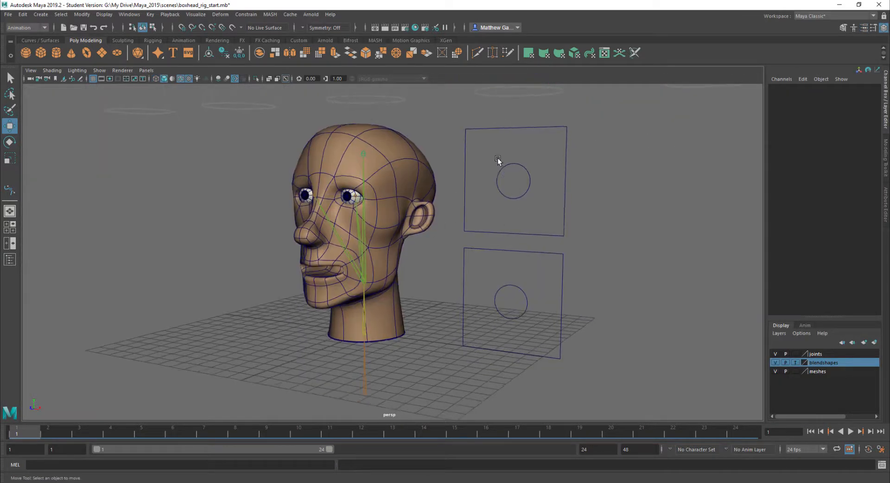
# Move the upper circle around in its square to test the facial expressions and limits, and undo the moves.
pyautogui.moveTo(497, 157); pyautogui.dragTo(309, 130)
pyautogui.moveTo(500, 176); pyautogui.dragTo(495, 207)
pyautogui.hotkey('ctrl', 'z')
pyautogui.hotkey('ctrl', 'z')
pyautogui.hotkey('ctrl', 'z')
pyautogui.hotkey('ctrl', 'z')
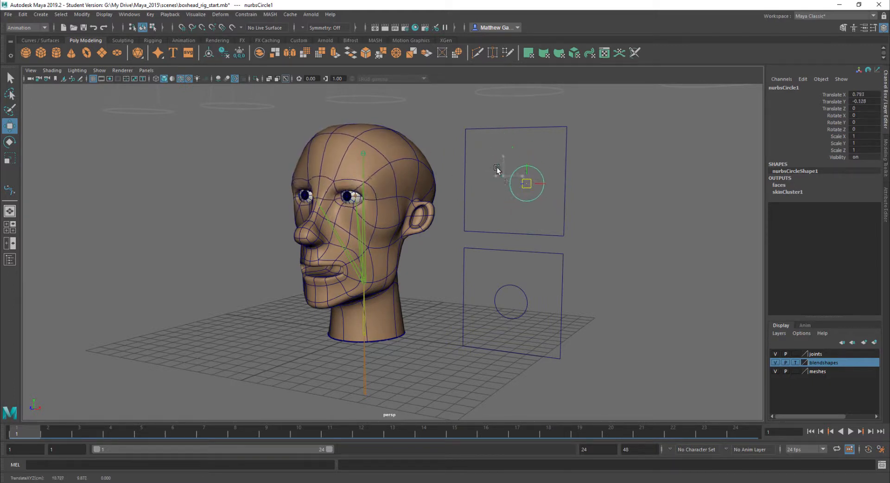
pyautogui.click(608, 213)
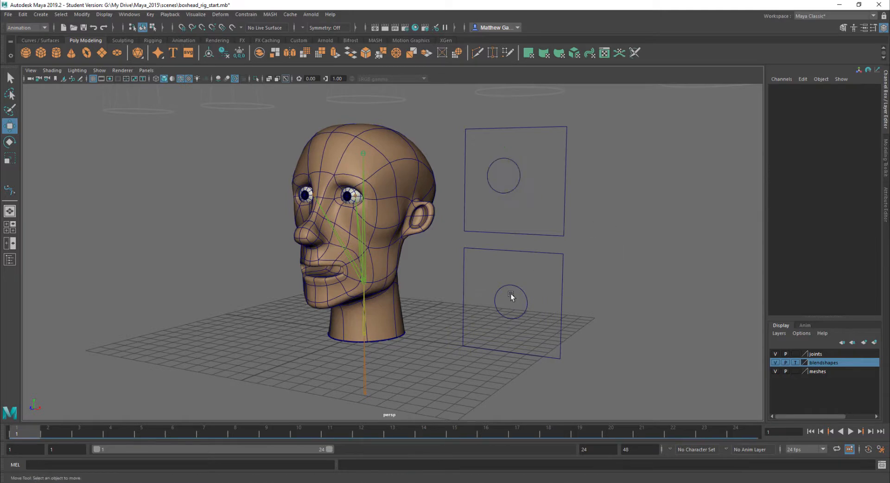
# Test the lower circle's movement within its square and select the upper square frame.
pyautogui.click(523, 315)
pyautogui.moveTo(525, 289); pyautogui.dragTo(417, 320)
pyautogui.click(564, 231)
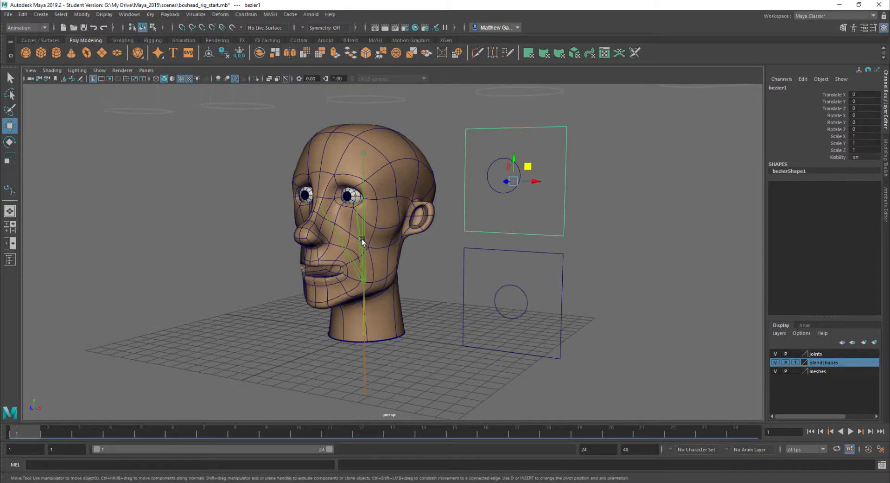
# Tilt the head by rotating the head joint about 26 degrees around Z.
pyautogui.click(362, 240)
pyautogui.press('e')
pyautogui.keyDown('alt'); pyautogui.moveTo(374, 223); pyautogui.dragTo(377, 176); pyautogui.keyUp('alt')
# Move the lower circle to test the mouth shapes on the tilted head, and undo the moves.
pyautogui.click(502, 304)
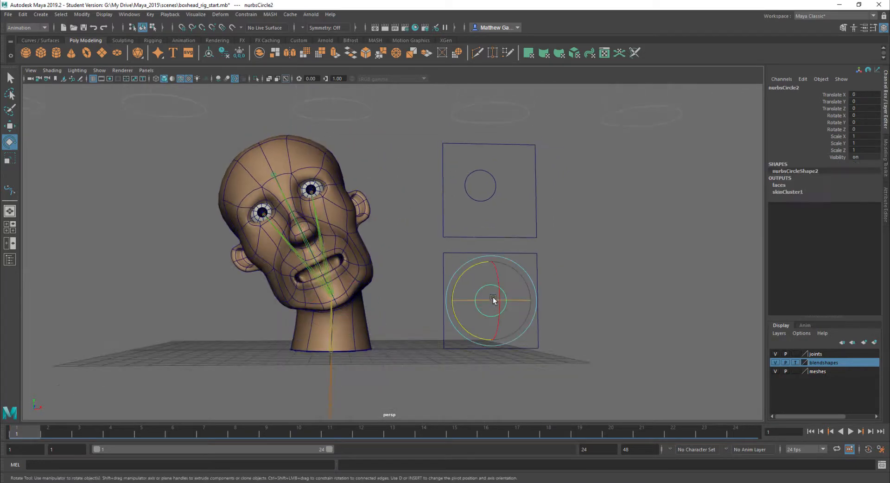
pyautogui.press('w')
pyautogui.moveTo(461, 301)
pyautogui.mouseDown(button='middle')
pyautogui.moveTo(463, 286)
pyautogui.moveTo(462, 316)
pyautogui.moveTo(469, 296)
pyautogui.mouseUp(button='middle')
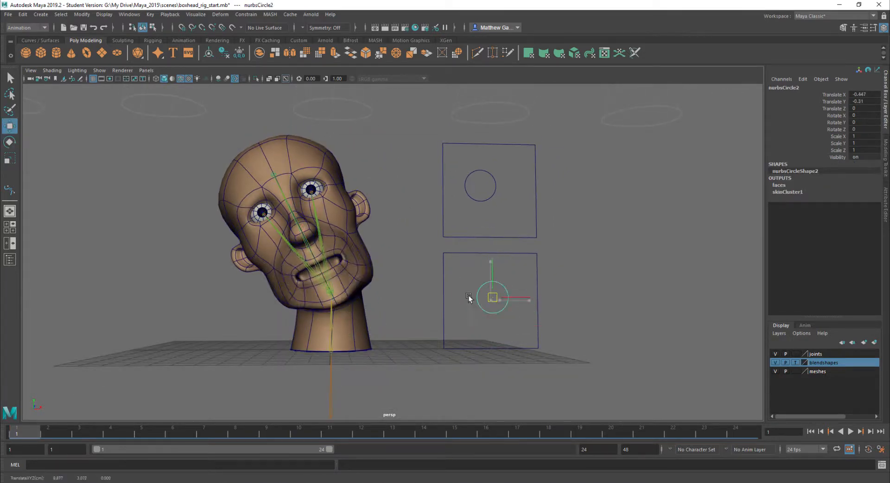
pyautogui.hotkey('ctrl', 'z')
pyautogui.hotkey('ctrl', 'z')
pyautogui.hotkey('ctrl', 'z')
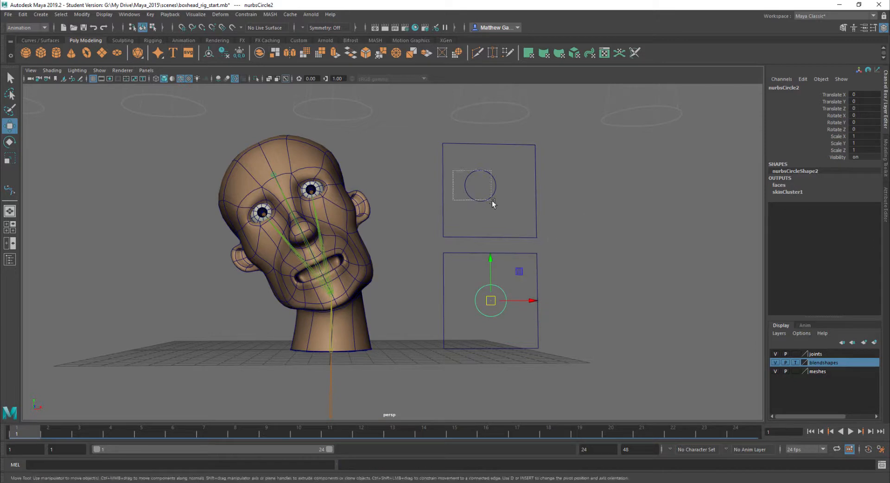
# Set the upper circle's Translate X and Translate Y to 0.
pyautogui.click(490, 198)
pyautogui.keyDown('alt'); pyautogui.moveTo(522, 204); pyautogui.dragTo(547, 192); pyautogui.keyUp('alt')
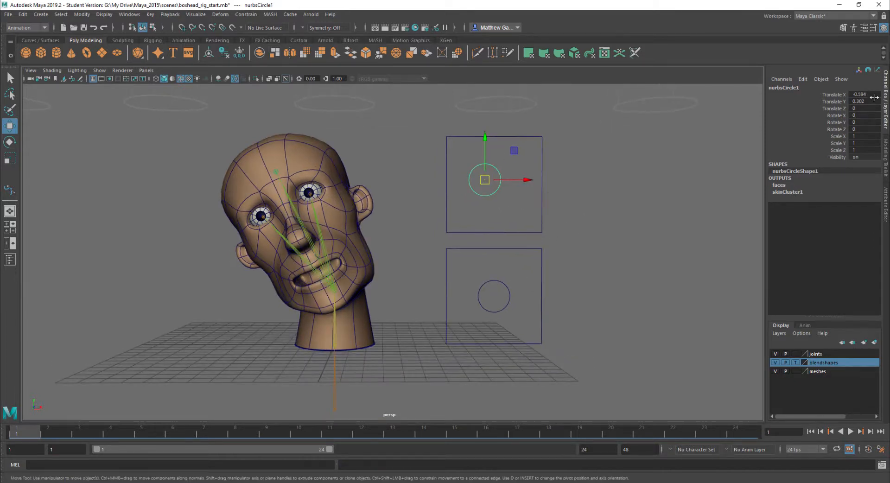
pyautogui.moveTo(874, 96); pyautogui.dragTo(873, 100)
pyautogui.press('Return')
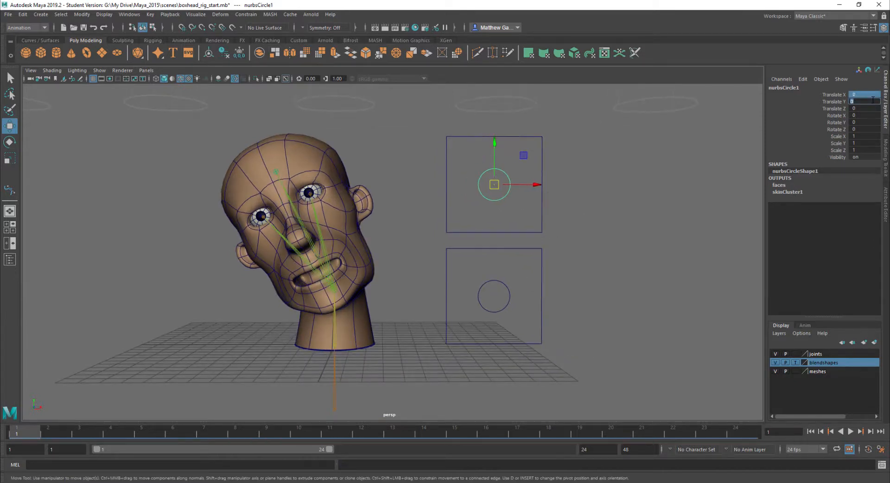
# Select the head joint and undo the recent changes back through the head's tilt.
pyautogui.click(644, 255)
pyautogui.click(319, 257)
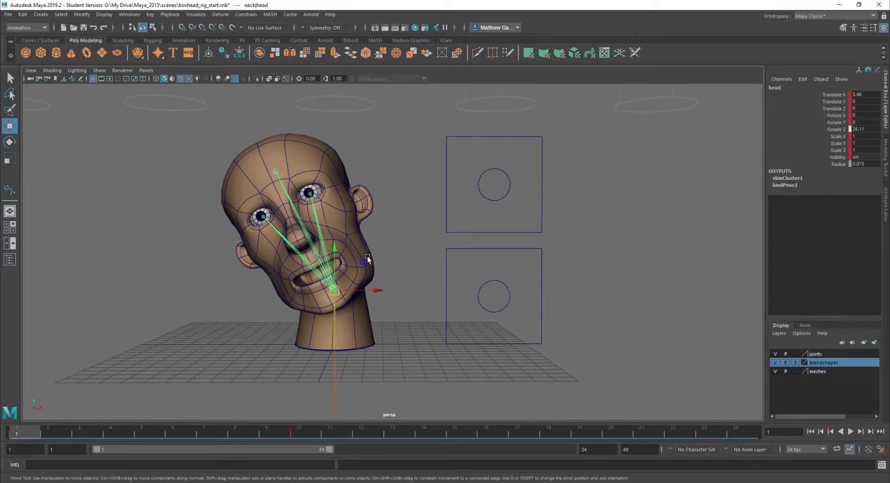
pyautogui.hotkey('ctrl', 'z')
pyautogui.hotkey('ctrl', 'z')
pyautogui.hotkey('ctrl', 'z')
pyautogui.hotkey('ctrl', 'z')
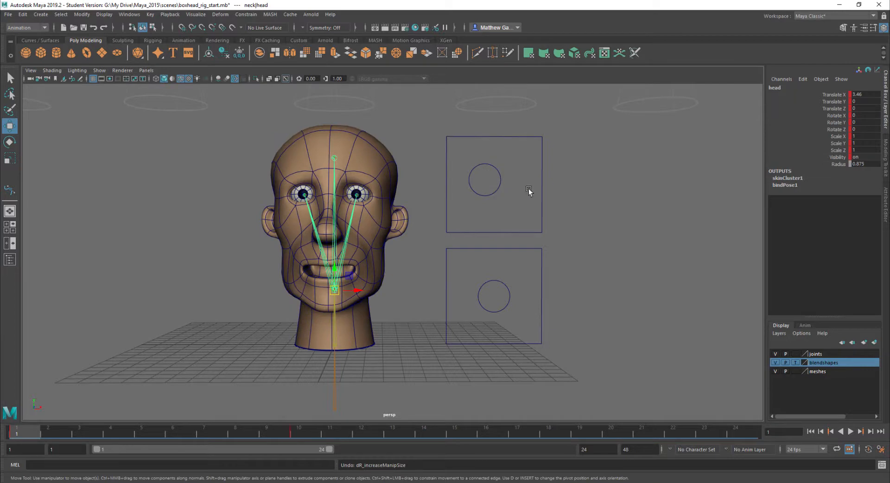
# Undo the recent changes back to the upper circle's selection, and deselect it.
pyautogui.hotkey('ctrl', 'z')
pyautogui.hotkey('ctrl', 'z')
pyautogui.hotkey('ctrl', 'z')
pyautogui.hotkey('ctrl', 'z')
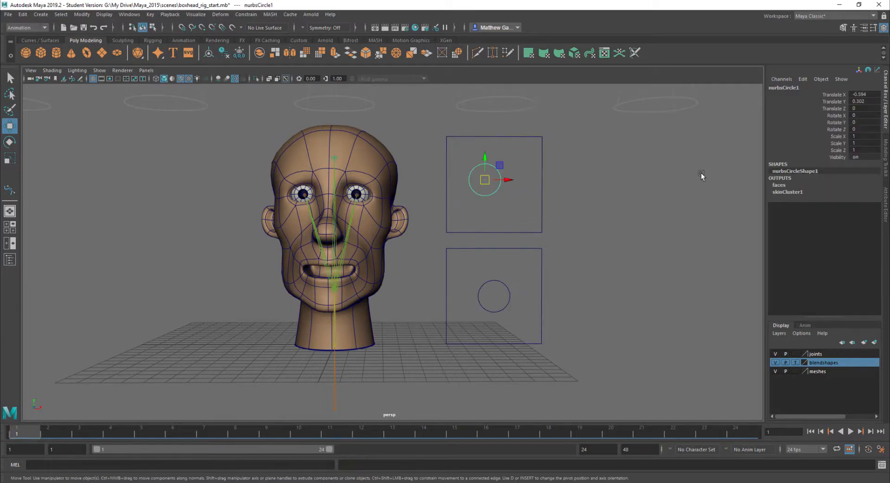
pyautogui.click(665, 199)
# Put both square frames on a new display layer and set that layer to Reference.
pyautogui.keyDown('alt'); pyautogui.moveTo(580, 194); pyautogui.dragTo(548, 255); pyautogui.keyUp('alt')
pyautogui.click(600, 211)
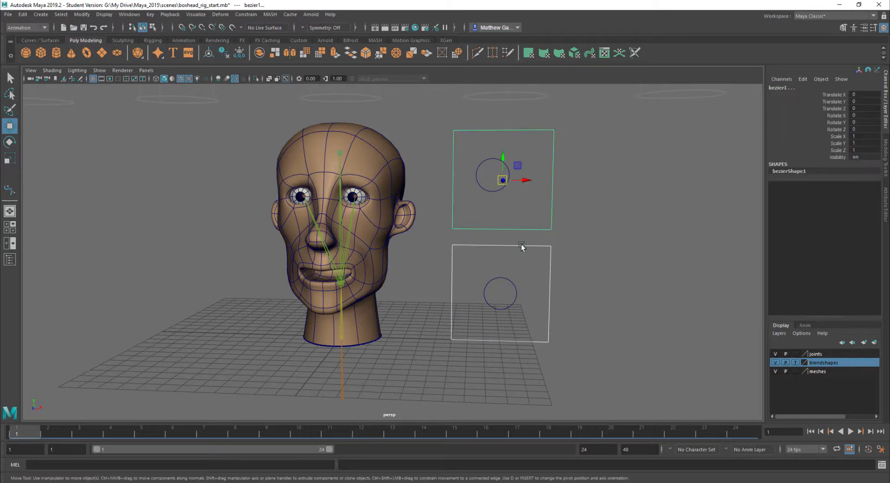
pyautogui.click(875, 342)
pyautogui.click(794, 354)
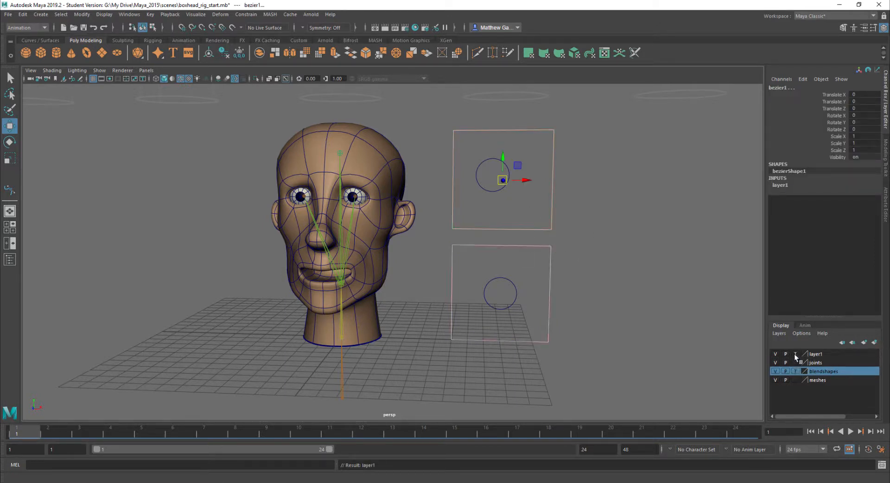
pyautogui.click(795, 354)
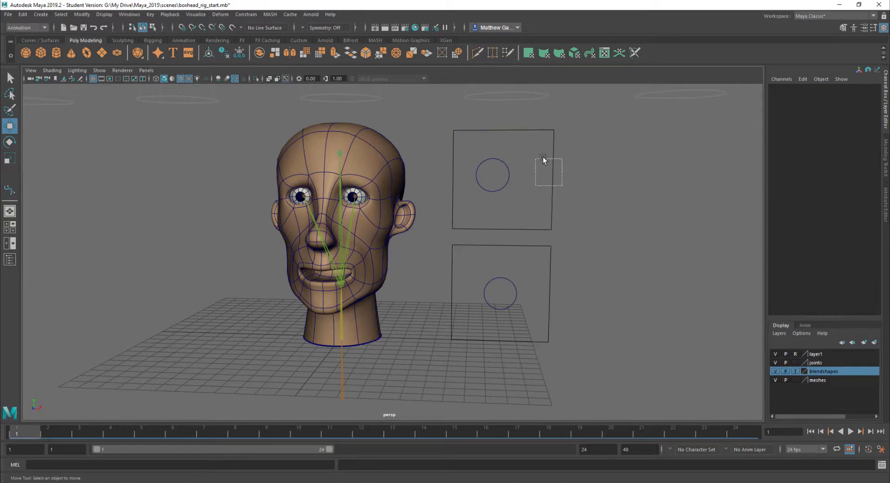
# Examine the eyes and their joints on the head up close from several angles.
pyautogui.click(506, 190)
pyautogui.keyDown('alt'); pyautogui.moveTo(428, 212); pyautogui.dragTo(409, 213); pyautogui.keyUp('alt')
pyautogui.scroll(-4, 408, 213)
pyautogui.scroll(5, 409, 213)
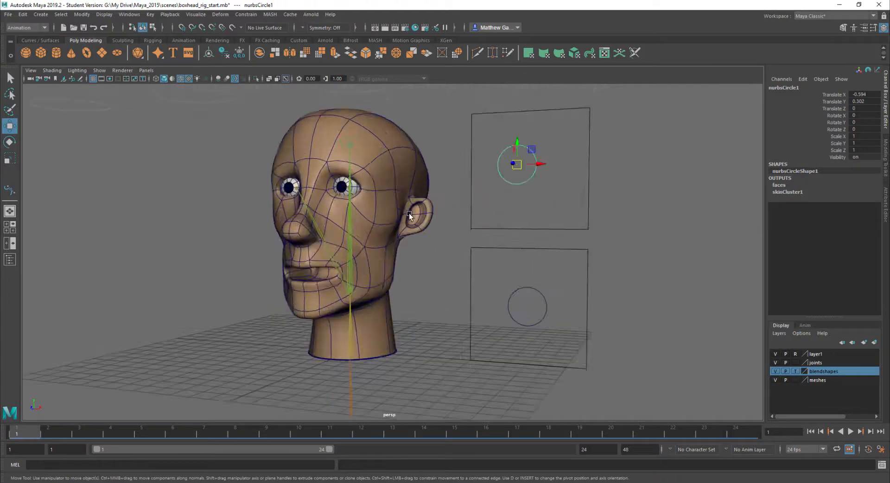
pyautogui.keyDown('alt'); pyautogui.moveTo(344, 200); pyautogui.dragTo(346, 191); pyautogui.keyUp('alt')
pyautogui.scroll(2, 343, 202)
pyautogui.scroll(4, 346, 191)
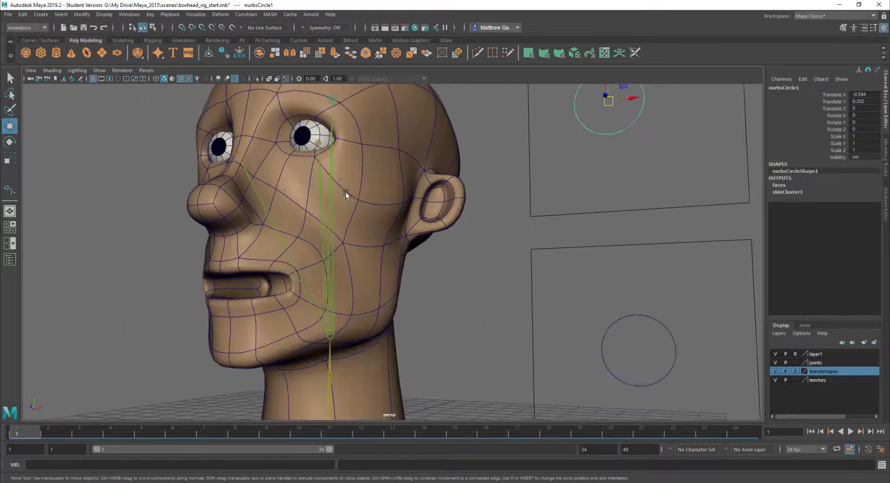
pyautogui.keyDown('alt'); pyautogui.moveTo(346, 191); pyautogui.dragTo(395, 269, button='middle'); pyautogui.keyUp('alt')
pyautogui.keyDown('alt'); pyautogui.moveTo(395, 269); pyautogui.dragTo(385, 263); pyautogui.keyUp('alt')
pyautogui.keyDown('alt'); pyautogui.moveTo(349, 213); pyautogui.dragTo(338, 228); pyautogui.keyUp('alt')
# Try rotating the left_eye joint, and undo the rotation.
pyautogui.click(371, 227)
pyautogui.keyDown('alt'); pyautogui.moveTo(386, 209); pyautogui.dragTo(360, 236); pyautogui.keyUp('alt')
pyautogui.press('e')
pyautogui.hotkey('ctrl', 'z')
pyautogui.scroll(-4, 422, 224)
pyautogui.keyDown('alt'); pyautogui.moveTo(420, 226); pyautogui.dragTo(389, 245); pyautogui.keyUp('alt')
pyautogui.keyDown('alt'); pyautogui.moveTo(306, 246); pyautogui.dragTo(261, 236); pyautogui.keyUp('alt')
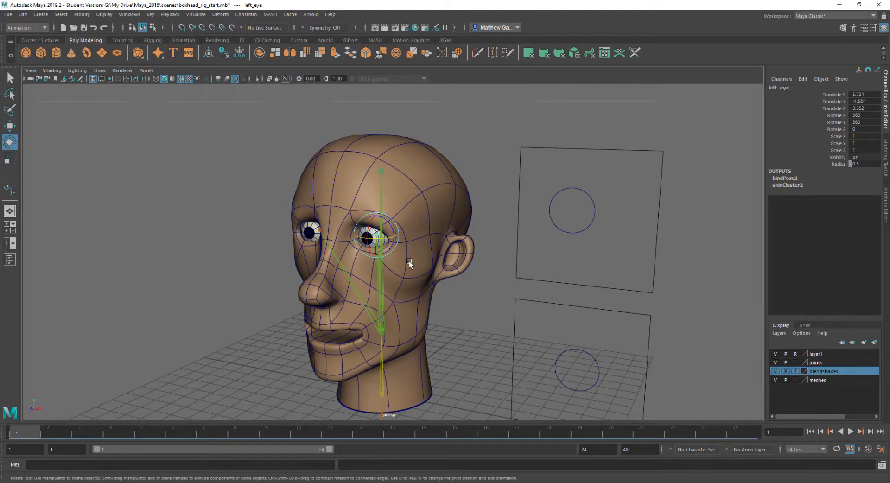
pyautogui.keyDown('alt'); pyautogui.moveTo(409, 262); pyautogui.dragTo(415, 213); pyautogui.keyUp('alt')
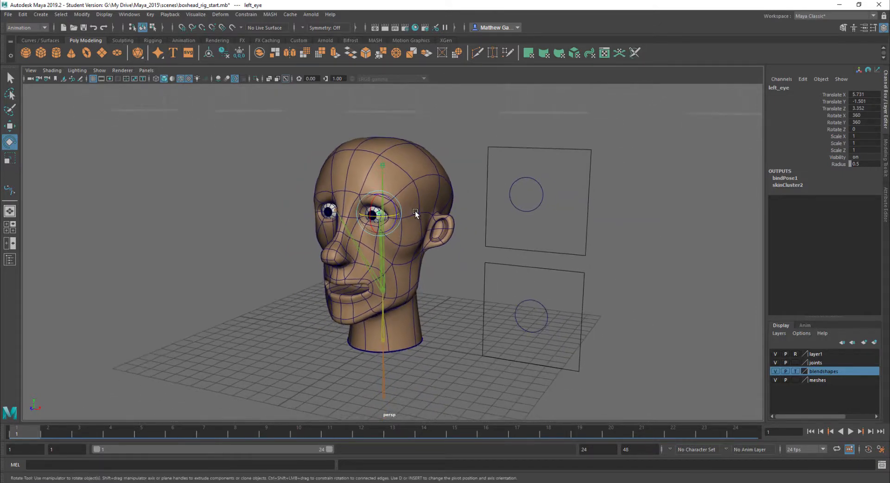
# Create a locator and move it in front of the face, to about 8.7 in Y and 12.1 in Z.
pyautogui.click(288, 206)
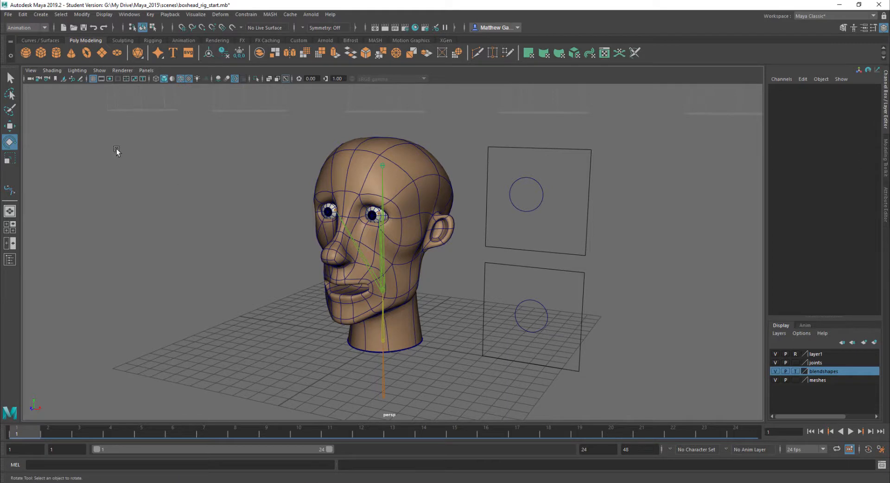
pyautogui.click(40, 14)
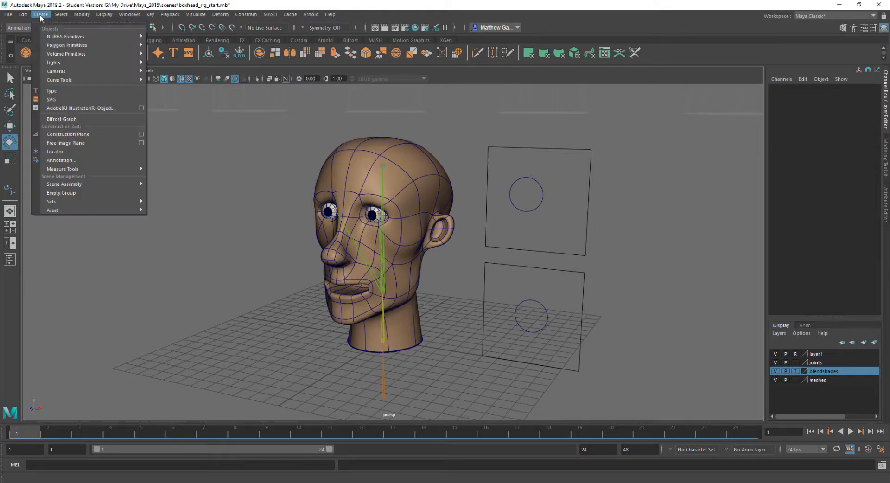
pyautogui.click(67, 151)
pyautogui.press('w')
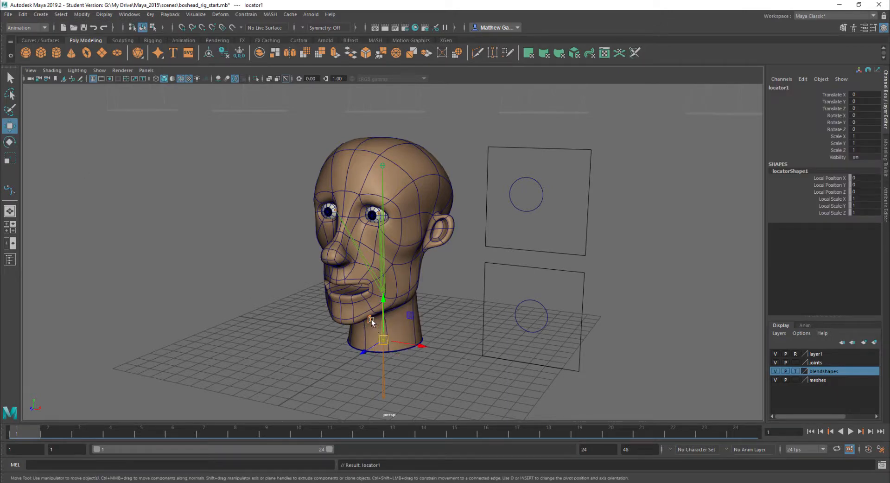
pyautogui.moveTo(372, 319); pyautogui.dragTo(261, 220)
# Snap the locator onto the left_eye joint.
pyautogui.scroll(8, 308, 245)
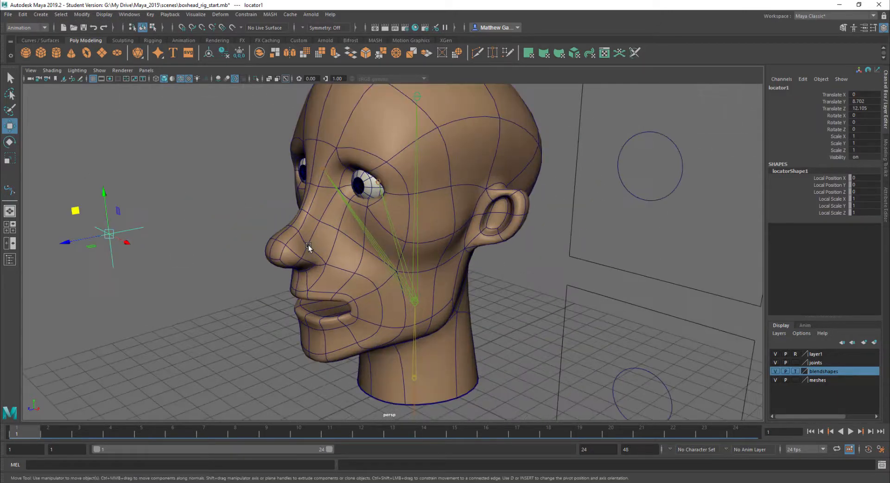
pyautogui.scroll(2, 308, 245)
pyautogui.scroll(-4, 369, 209)
pyautogui.keyDown('alt'); pyautogui.moveTo(401, 190); pyautogui.dragTo(449, 199, button='middle'); pyautogui.keyUp('alt')
pyautogui.scroll(4, 455, 191)
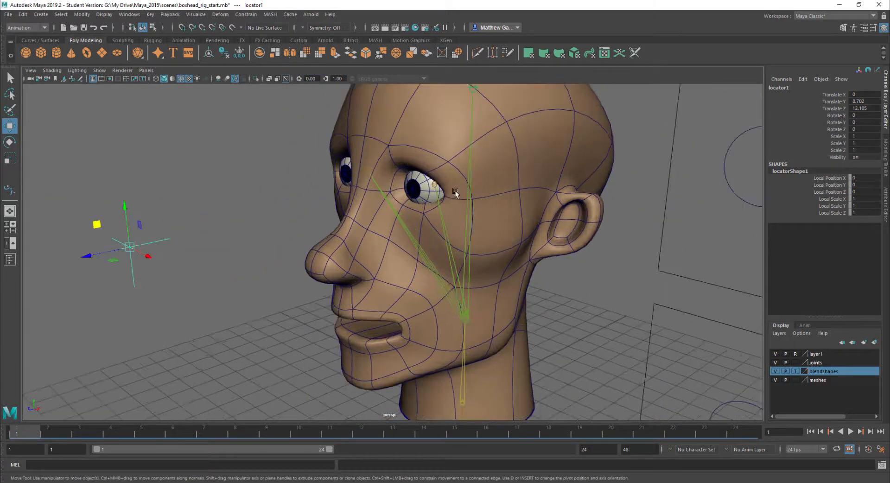
pyautogui.keyDown('alt'); pyautogui.moveTo(455, 191); pyautogui.dragTo(455, 173); pyautogui.keyUp('alt')
pyautogui.scroll(4, 455, 174)
pyautogui.scroll(-2, 454, 174)
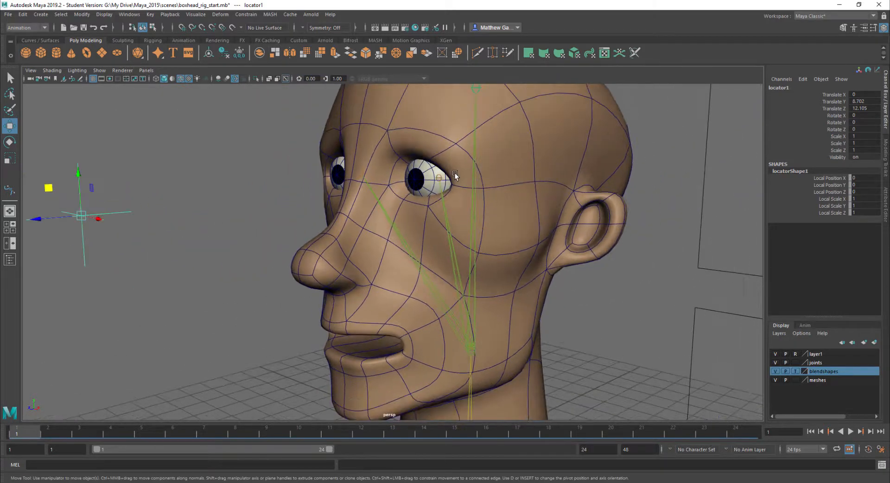
pyautogui.keyDown('alt'); pyautogui.moveTo(455, 173); pyautogui.dragTo(485, 186, button='middle'); pyautogui.keyUp('alt')
pyautogui.press('v')
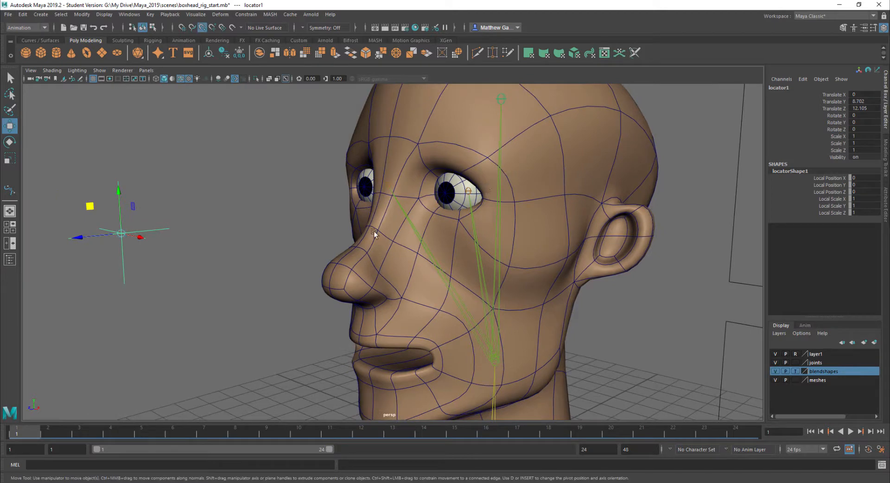
pyautogui.moveTo(121, 234); pyautogui.dragTo(496, 217)
pyautogui.scroll(5, 496, 218)
pyautogui.keyDown('alt'); pyautogui.moveTo(496, 218); pyautogui.dragTo(478, 262, button='middle'); pyautogui.keyUp('alt')
pyautogui.moveTo(478, 262)
pyautogui.keyDown('alt'); pyautogui.mouseDown()
pyautogui.moveTo(475, 271)
pyautogui.moveTo(468, 253)
pyautogui.moveTo(479, 270)
pyautogui.mouseUp(); pyautogui.keyUp('alt')
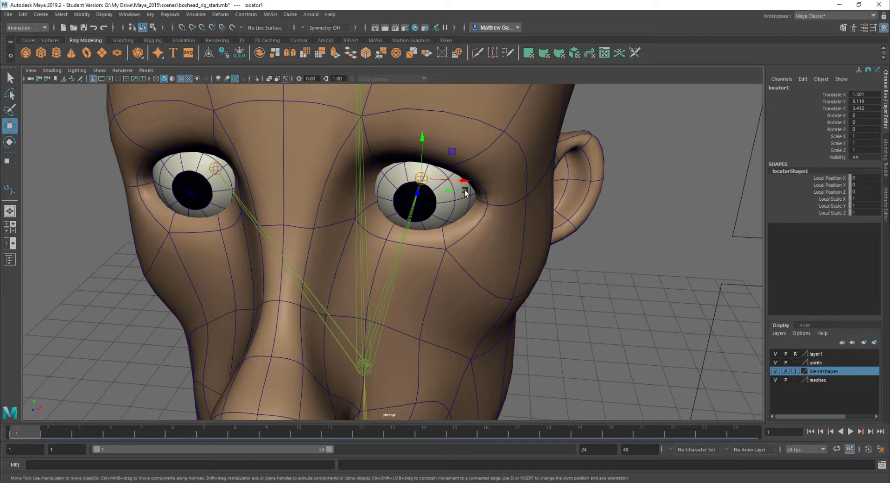
# Duplicate the locator and snap the copy onto the other eye's joint.
pyautogui.hotkey('ctrl', 'd')
pyautogui.press('v')
pyautogui.moveTo(421, 179); pyautogui.dragTo(216, 172)
pyautogui.keyDown('alt'); pyautogui.moveTo(276, 183); pyautogui.dragTo(312, 181); pyautogui.keyUp('alt')
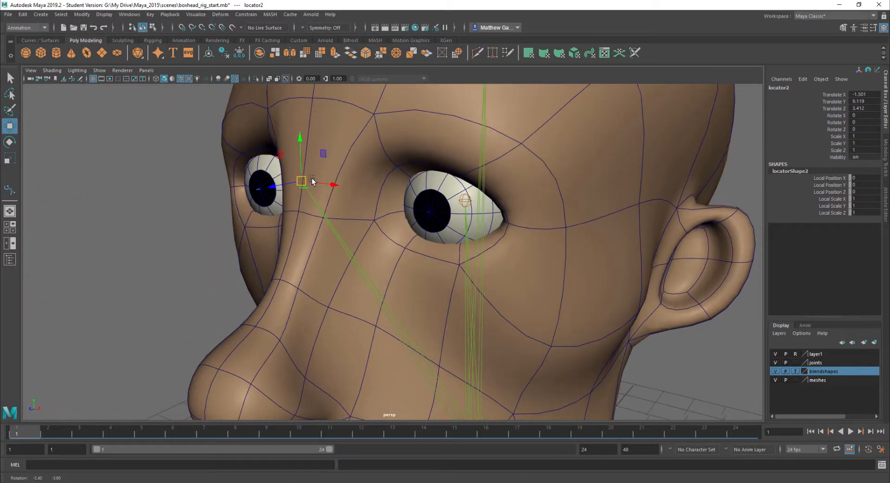
# Select both eye locators in wireframe display and move them forward of the face to about 15.6 in Z.
pyautogui.click(458, 206)
pyautogui.hotkey('ctrl', 'z')
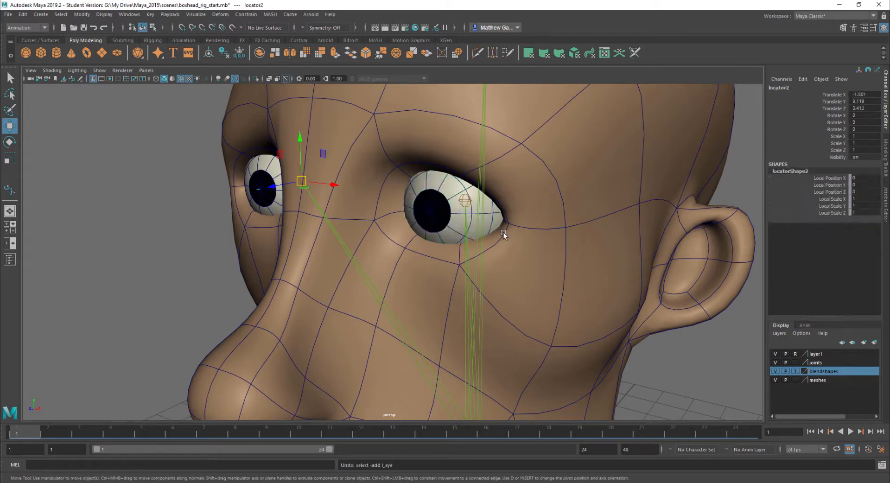
pyautogui.press('4')
pyautogui.keyDown('alt'); pyautogui.moveTo(503, 233); pyautogui.dragTo(500, 227); pyautogui.keyUp('alt')
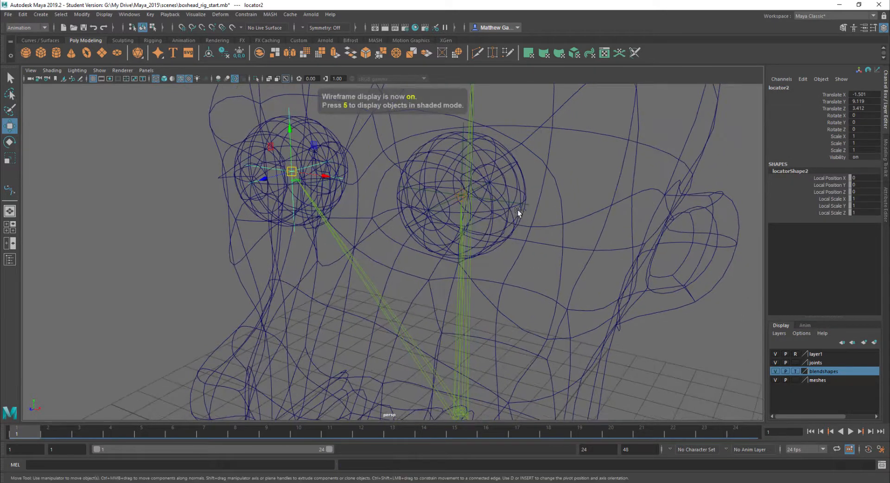
pyautogui.keyDown('shift'); pyautogui.click(463, 124); pyautogui.keyUp('shift')
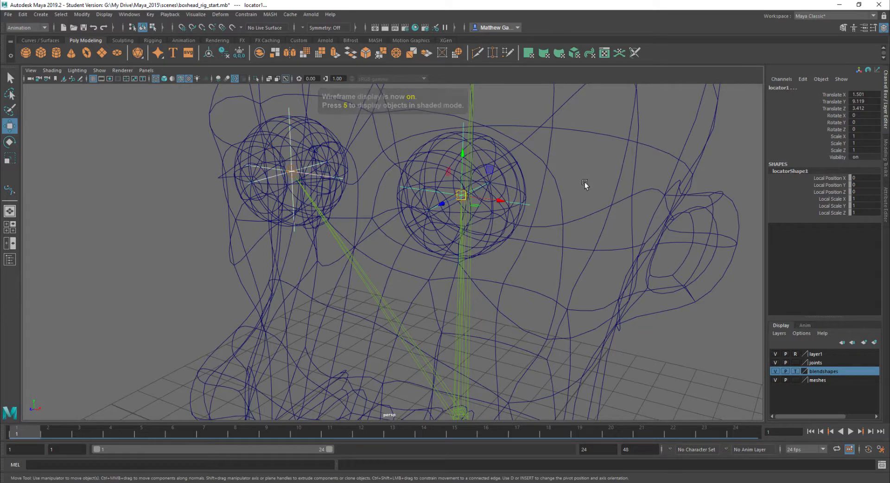
pyautogui.keyDown('alt'); pyautogui.moveTo(586, 185); pyautogui.dragTo(452, 243, button='right'); pyautogui.keyUp('alt')
pyautogui.keyDown('alt'); pyautogui.moveTo(452, 243); pyautogui.dragTo(133, 311); pyautogui.keyUp('alt')
pyautogui.scroll(-10, 248, 279)
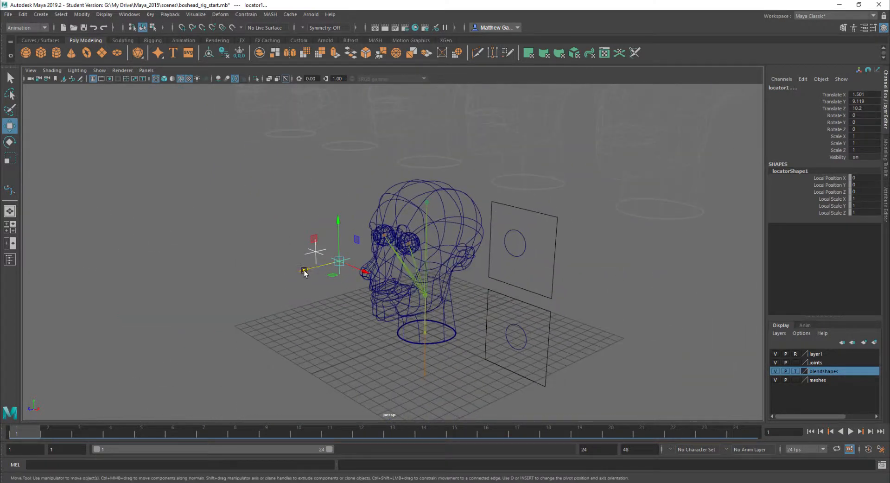
pyautogui.moveTo(309, 271); pyautogui.dragTo(246, 274)
# Return to textured shaded display and freeze the transformations of both eye locators.
pyautogui.keyDown('alt'); pyautogui.moveTo(282, 245); pyautogui.dragTo(323, 242); pyautogui.keyUp('alt')
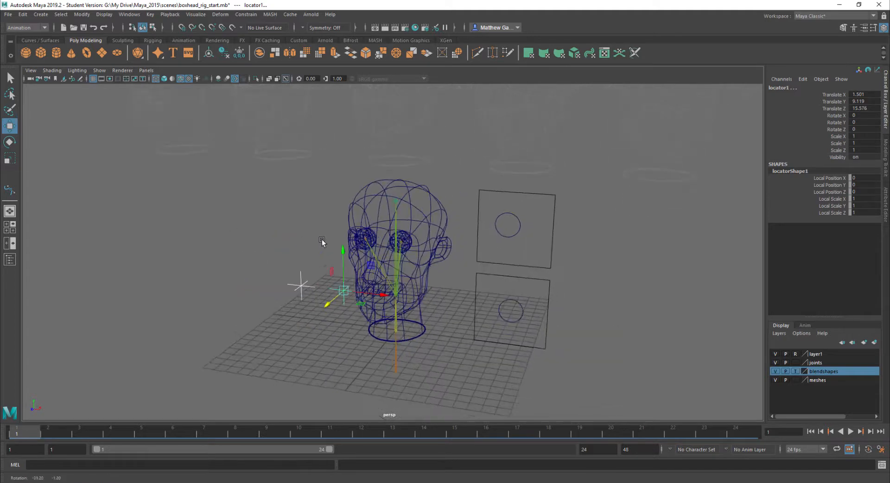
pyautogui.scroll(3, 325, 240)
pyautogui.press('6')
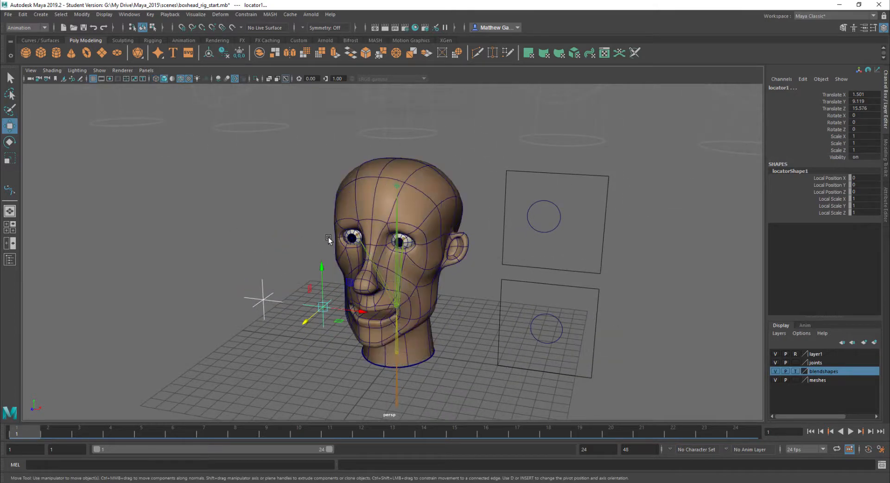
pyautogui.scroll(4, 320, 238)
pyautogui.keyDown('alt'); pyautogui.moveTo(317, 237); pyautogui.dragTo(158, 294); pyautogui.keyUp('alt')
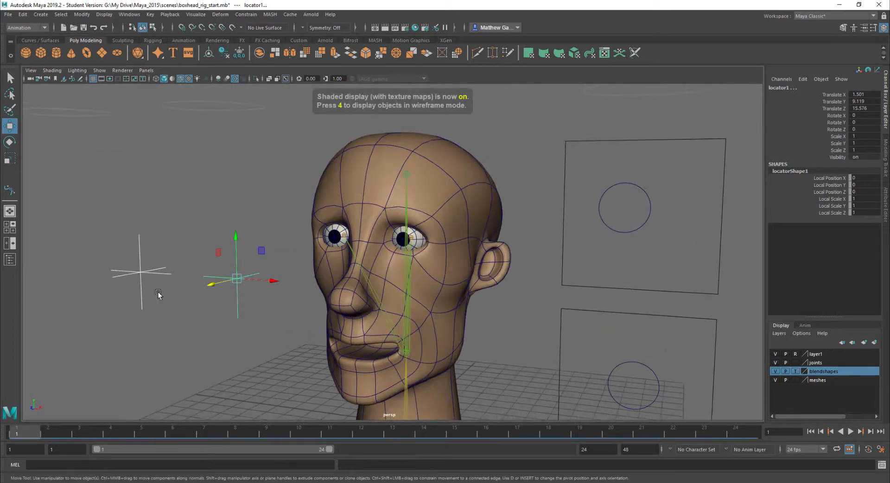
pyautogui.click(239, 52)
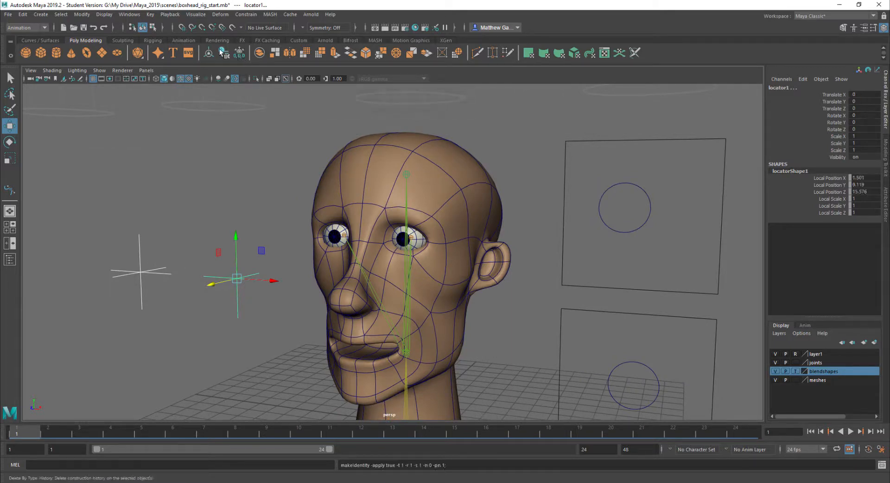
pyautogui.click(271, 201)
# Aim-constrain the left_eye joint to the locator in front of it, with Maintain offset enabled.
pyautogui.scroll(3, 268, 203)
pyautogui.keyDown('alt'); pyautogui.moveTo(291, 198); pyautogui.dragTo(376, 180, button='middle'); pyautogui.keyUp('alt')
pyautogui.keyDown('alt'); pyautogui.moveTo(377, 181); pyautogui.dragTo(315, 183); pyautogui.keyUp('alt')
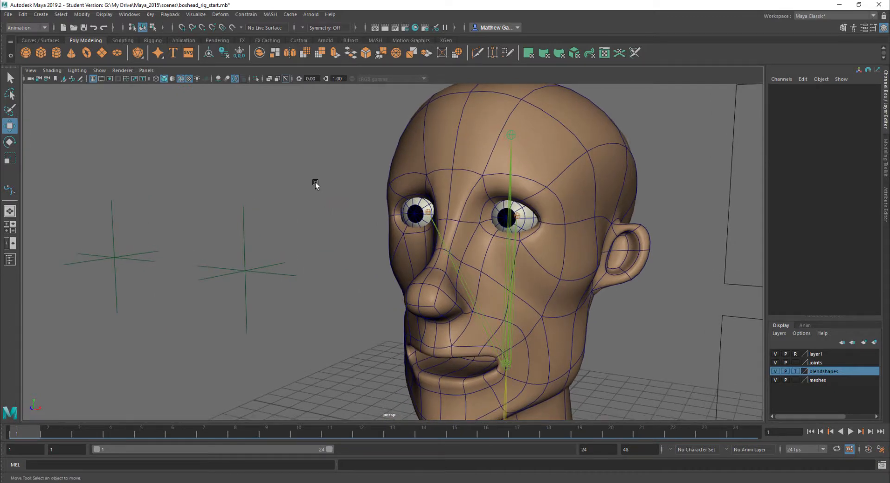
pyautogui.click(250, 269)
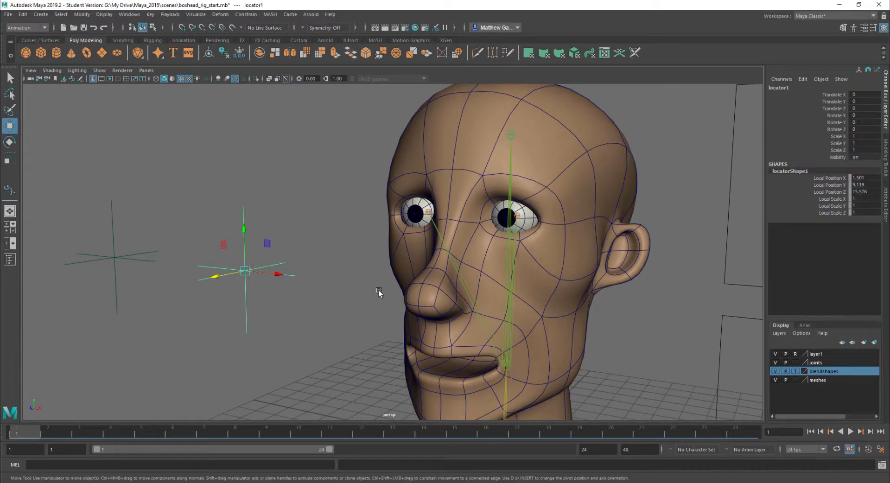
pyautogui.click(518, 217)
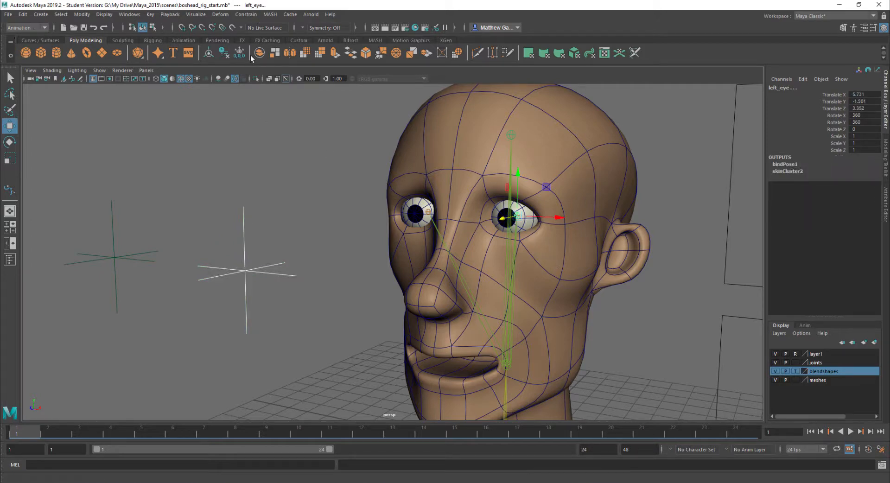
pyautogui.click(245, 14)
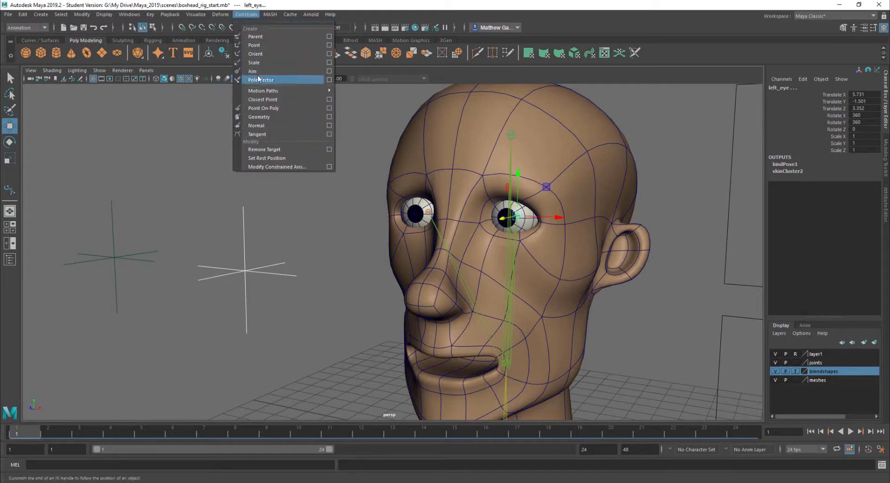
pyautogui.click(329, 71)
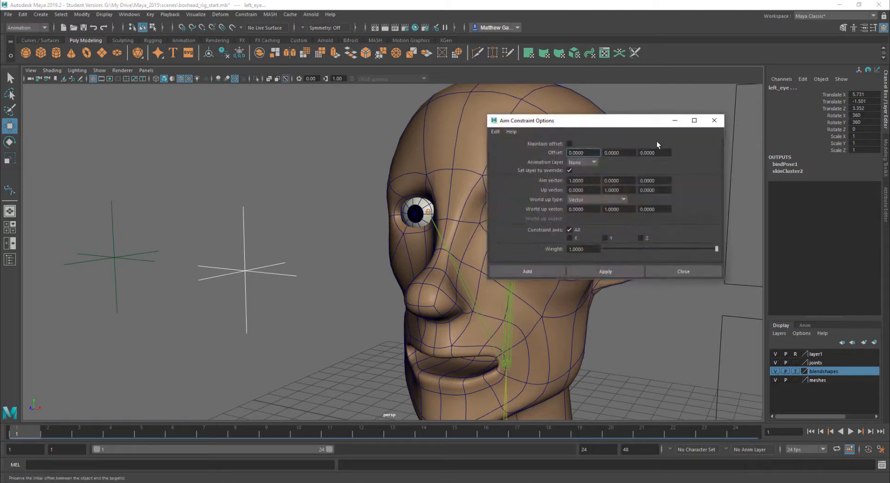
pyautogui.moveTo(622, 121); pyautogui.dragTo(696, 109)
pyautogui.moveTo(742, 92); pyautogui.dragTo(759, 85)
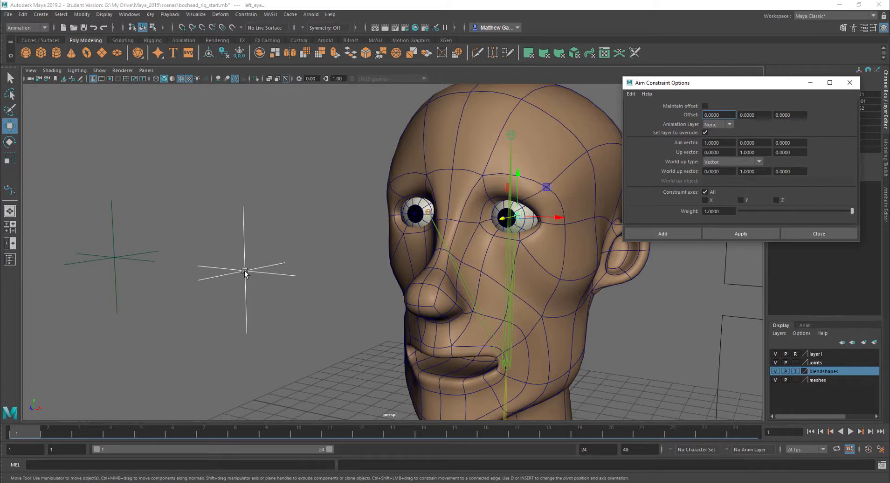
pyautogui.click(705, 106)
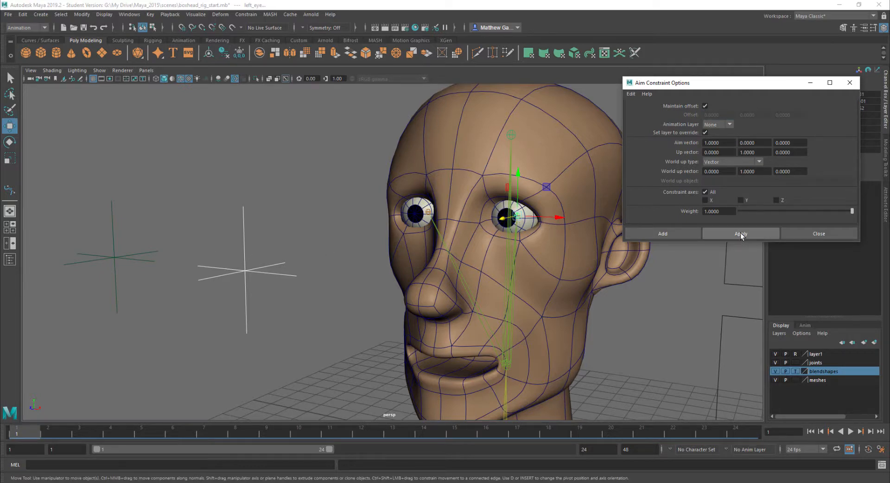
pyautogui.click(741, 233)
# Aim-constrain the other eye's joint to its own locator with the same settings.
pyautogui.click(110, 242)
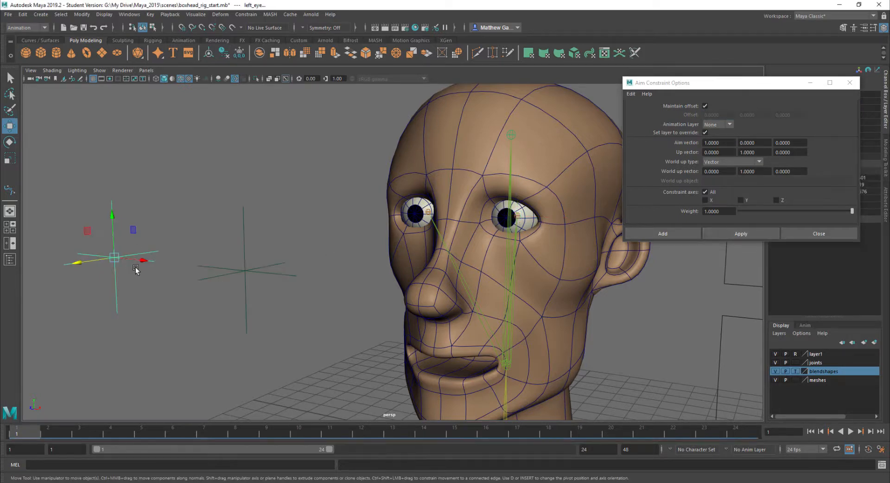
pyautogui.click(429, 212)
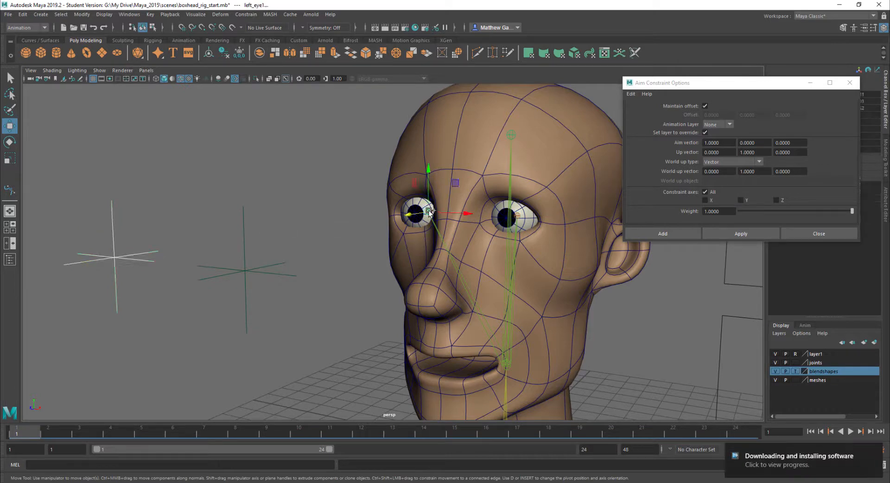
pyautogui.click(742, 235)
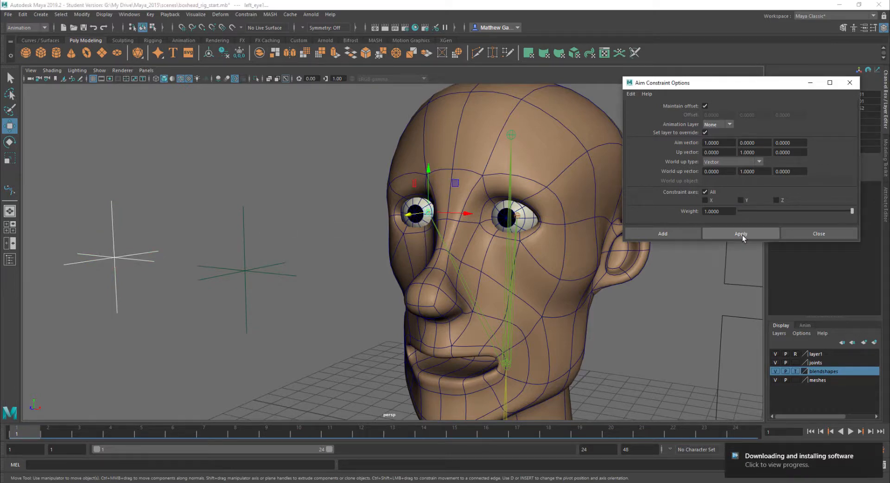
# Test the eye aim by moving the selected eye locators, undo the move, and close the aim constraint options.
pyautogui.click(59, 257)
pyautogui.moveTo(69, 236); pyautogui.dragTo(317, 314)
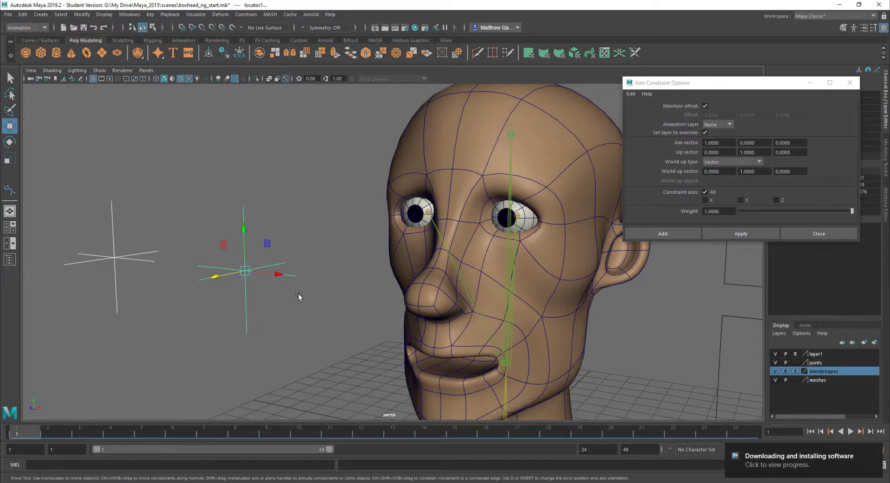
pyautogui.moveTo(245, 278)
pyautogui.mouseDown()
pyautogui.moveTo(304, 230)
pyautogui.moveTo(294, 160)
pyautogui.moveTo(239, 326)
pyautogui.moveTo(254, 270)
pyautogui.mouseUp()
pyautogui.hotkey('ctrl', 'z')
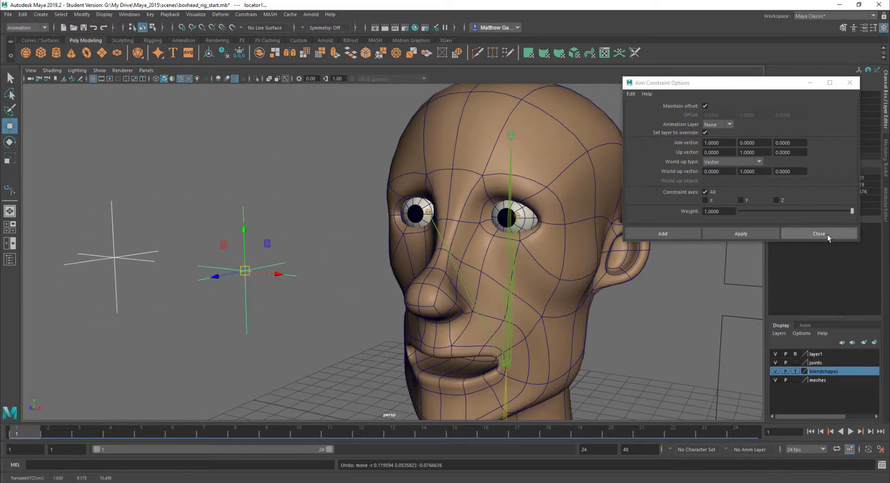
pyautogui.click(819, 236)
pyautogui.scroll(-3, 301, 204)
pyautogui.keyDown('alt'); pyautogui.moveTo(302, 204); pyautogui.dragTo(294, 323); pyautogui.keyUp('alt')
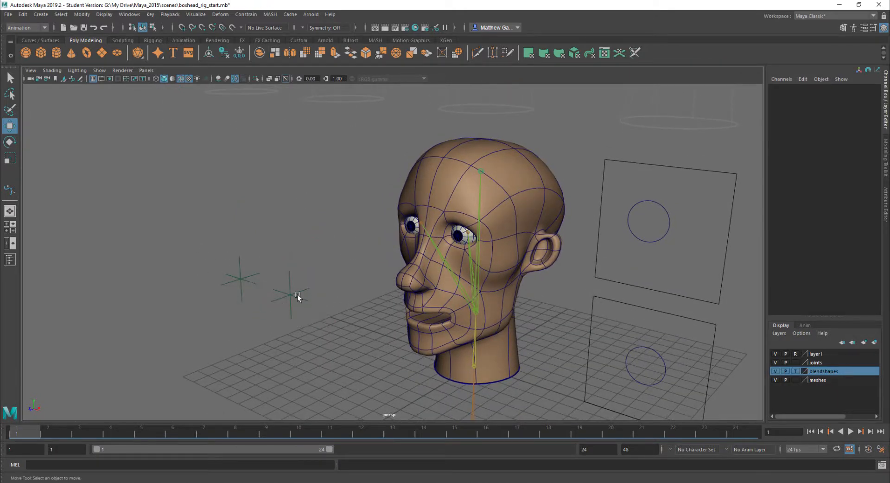
# Try moving the locator in front of the character's right eye to test its aim, and undo the moves.
pyautogui.keyDown('alt'); pyautogui.moveTo(366, 314); pyautogui.dragTo(232, 221); pyautogui.keyUp('alt')
pyautogui.click(258, 235)
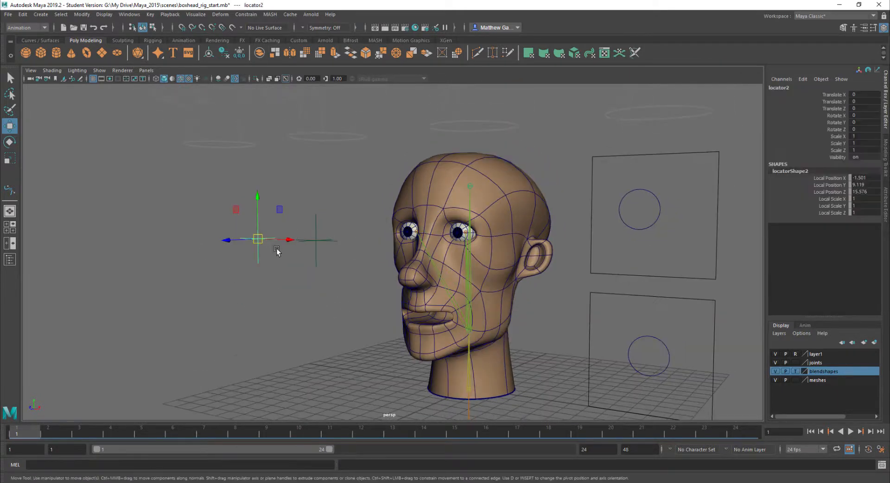
pyautogui.keyDown('alt'); pyautogui.moveTo(278, 249); pyautogui.dragTo(369, 280); pyautogui.keyUp('alt')
pyautogui.hotkey('ctrl', 'z')
pyautogui.hotkey('ctrl', 'z')
pyautogui.hotkey('ctrl', 'z')
pyautogui.hotkey('ctrl', 'z')
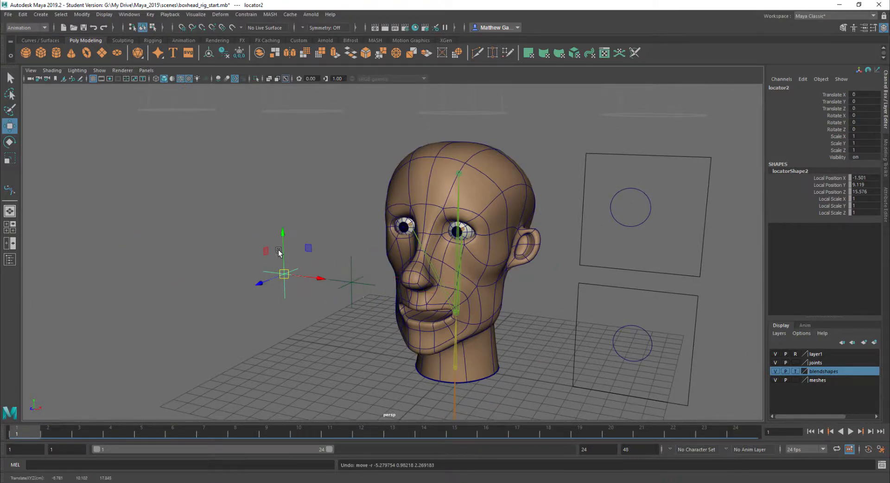
pyautogui.keyDown('alt'); pyautogui.moveTo(295, 247); pyautogui.dragTo(302, 257); pyautogui.keyUp('alt')
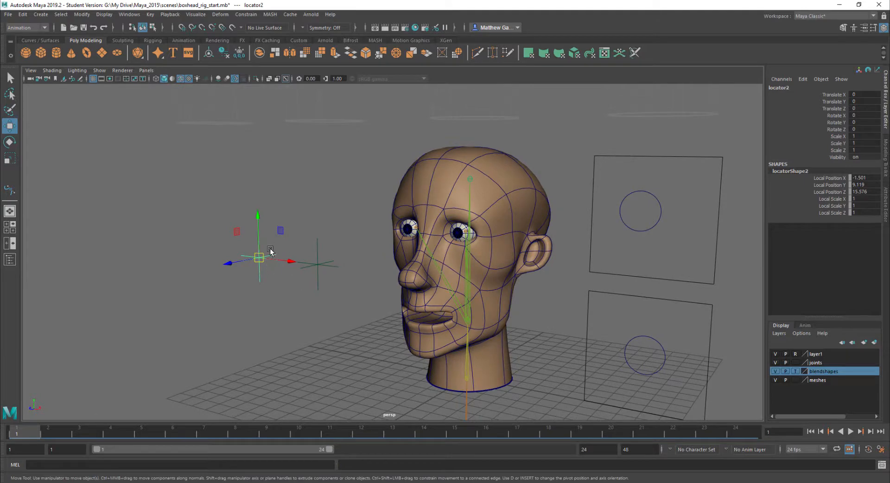
# Create a NURBS circle and move it forward of the head to about 12.6 in Z.
pyautogui.click(43, 39)
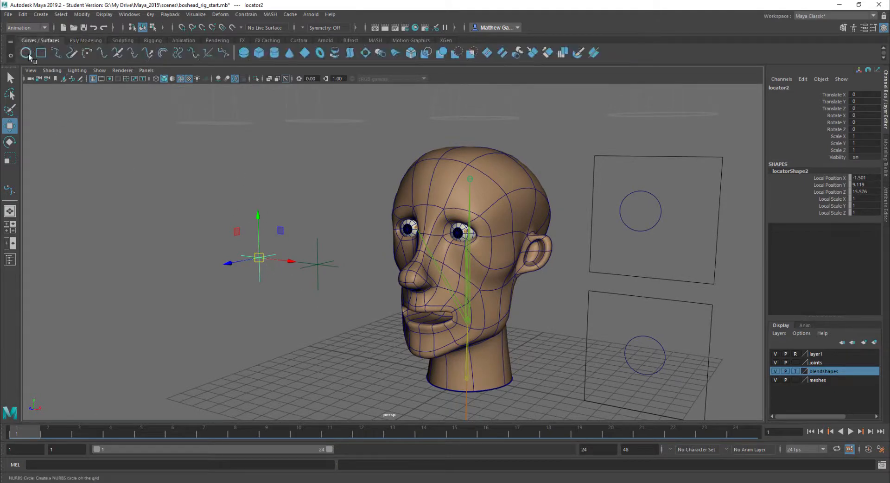
pyautogui.click(27, 55)
pyautogui.scroll(-4, 368, 235)
pyautogui.keyDown('alt'); pyautogui.moveTo(473, 360); pyautogui.dragTo(314, 359); pyautogui.keyUp('alt')
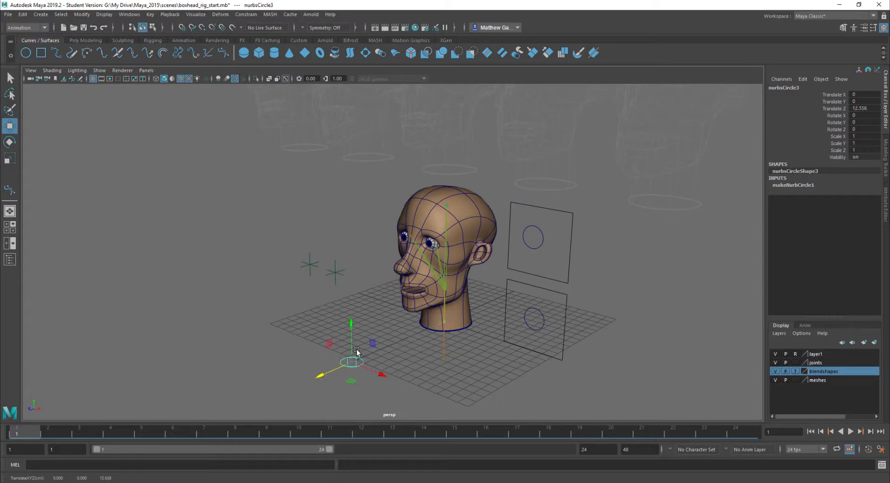
# Rotate the new circle upright, setting its X rotation to exactly 90.
pyautogui.press('e')
pyautogui.moveTo(346, 329); pyautogui.dragTo(765, 245)
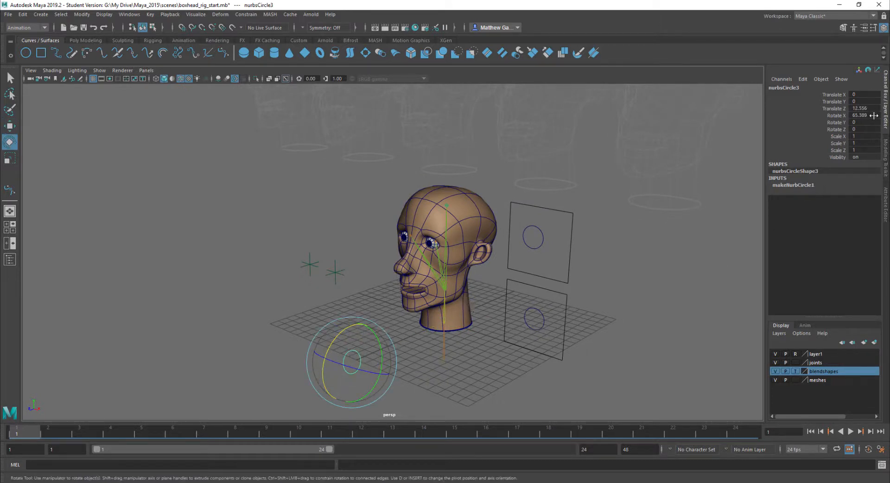
pyautogui.press('Return')
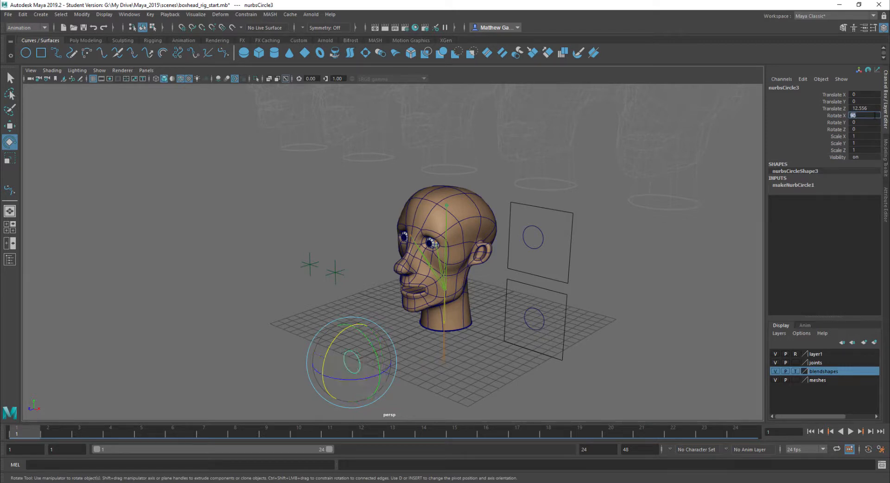
pyautogui.click(473, 406)
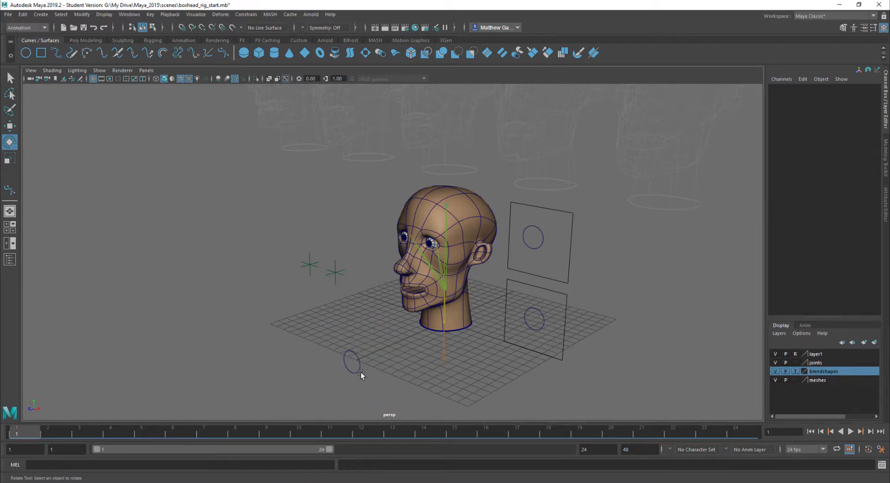
# Raise the circle to about 8.1 in Y and bring it forward to about 15.4 in Z, near the eye locators.
pyautogui.click(361, 372)
pyautogui.press('w')
pyautogui.moveTo(352, 325); pyautogui.dragTo(349, 232)
pyautogui.keyDown('alt'); pyautogui.moveTo(349, 232); pyautogui.dragTo(327, 256); pyautogui.keyUp('alt')
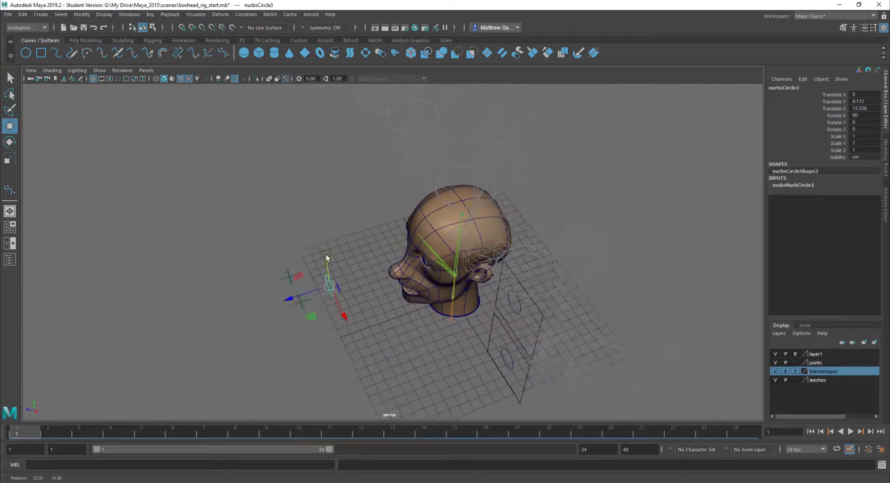
pyautogui.moveTo(300, 296); pyautogui.dragTo(225, 344)
# In the front view with wireframe display, move the circle up to 9 in Y, centred between the eye locators.
pyautogui.press('space')
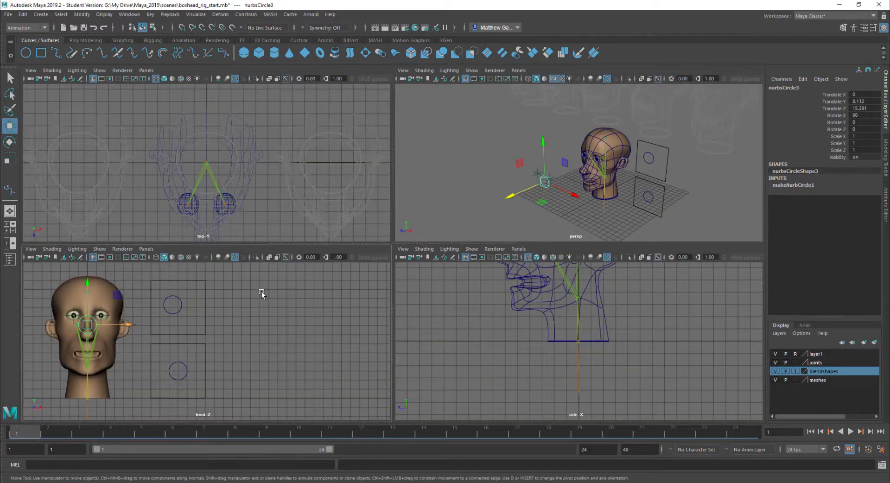
pyautogui.press('space')
pyautogui.scroll(4, 262, 291)
pyautogui.keyDown('alt'); pyautogui.moveTo(327, 245); pyautogui.dragTo(688, 304, button='middle'); pyautogui.keyUp('alt')
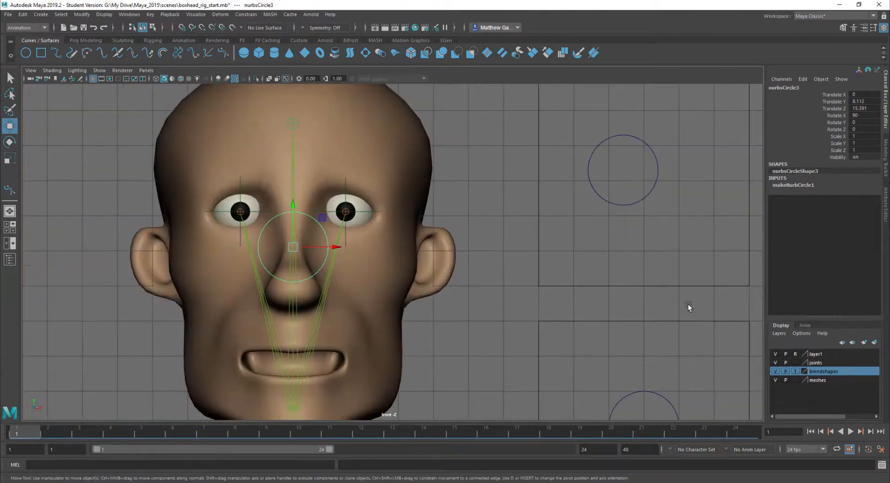
pyautogui.press('4')
pyautogui.scroll(3, 490, 318)
pyautogui.keyDown('alt'); pyautogui.moveTo(519, 286); pyautogui.dragTo(592, 288, button='middle'); pyautogui.keyUp('alt')
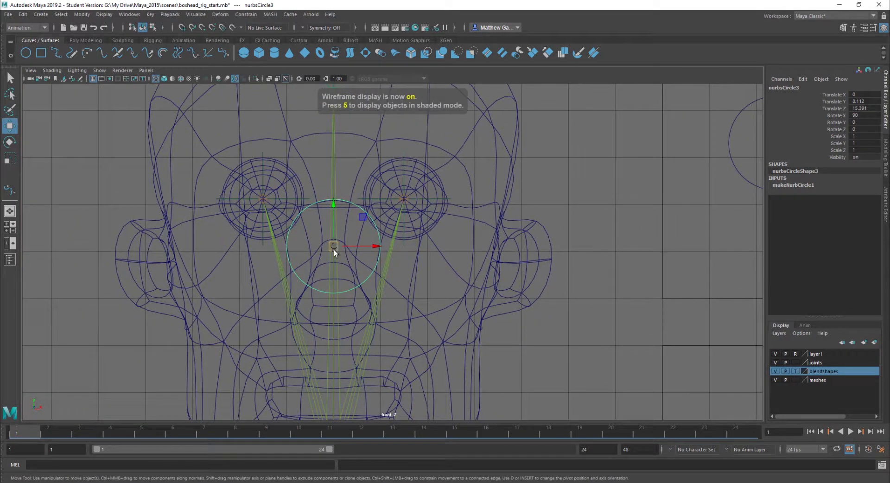
pyautogui.moveTo(334, 249); pyautogui.dragTo(346, 210)
pyautogui.scroll(-2, 343, 229)
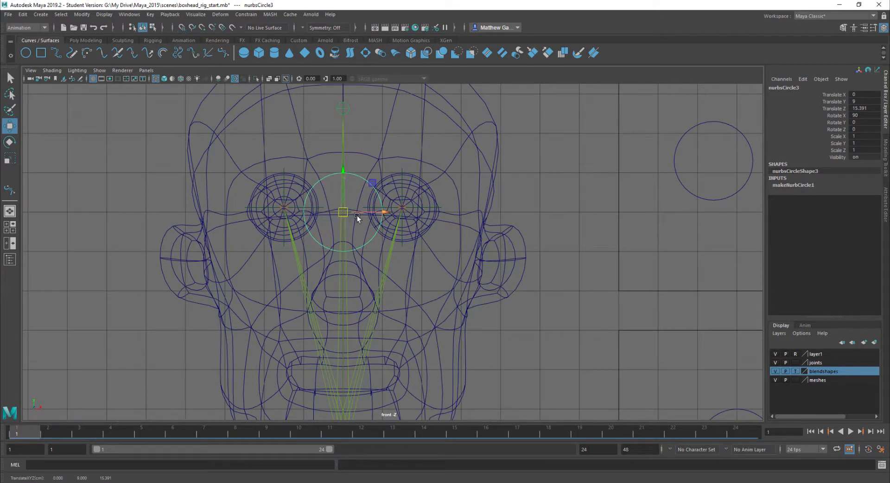
# Scale the circle to about 3.2 in X and 1.49 in Z so it surrounds both eye locators.
pyautogui.press('r')
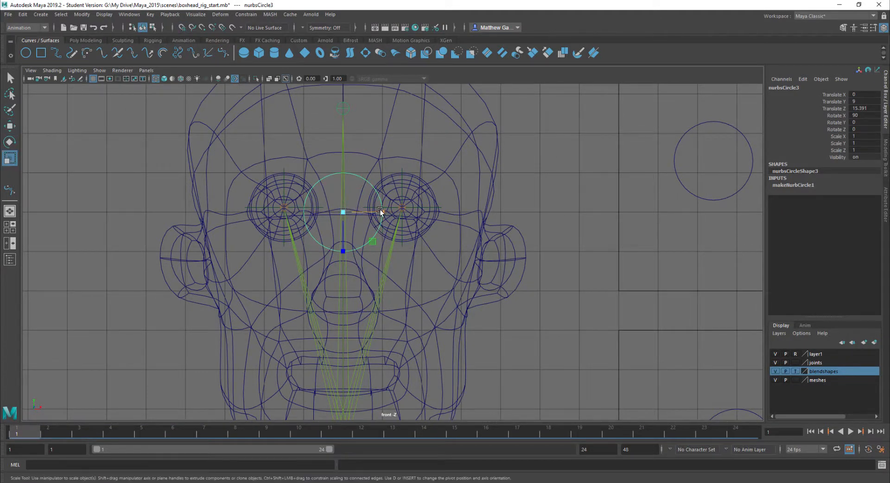
pyautogui.moveTo(384, 212); pyautogui.dragTo(466, 206)
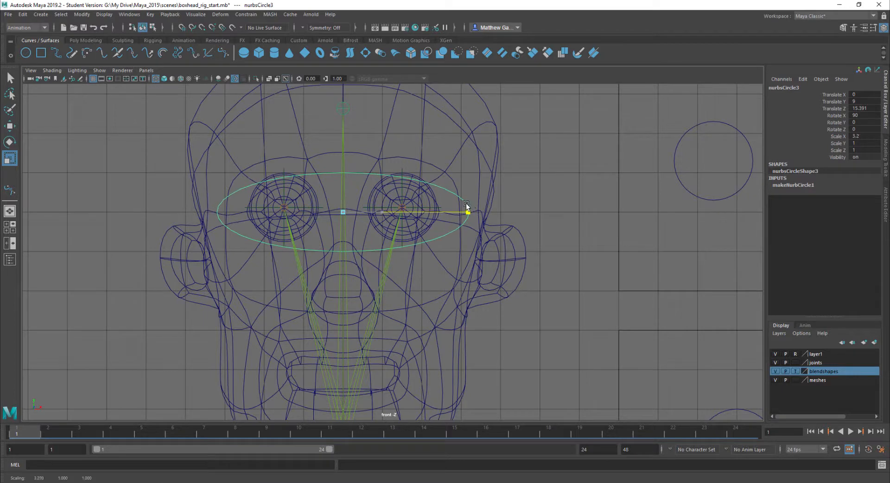
pyautogui.moveTo(341, 249); pyautogui.dragTo(347, 270)
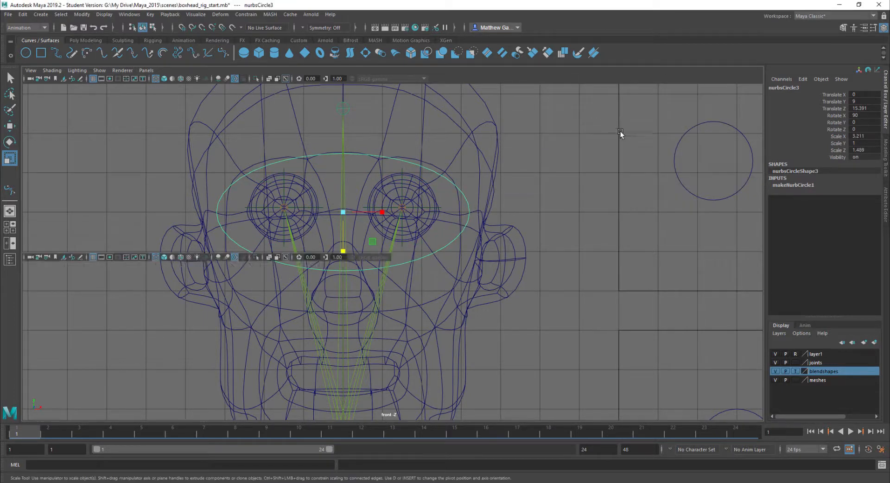
# In the perspective view, scale the circle's middle control vertices together vertically to pinch a waist between the two locators.
pyautogui.press('space')
pyautogui.press('space')
pyautogui.scroll(3, 439, 204)
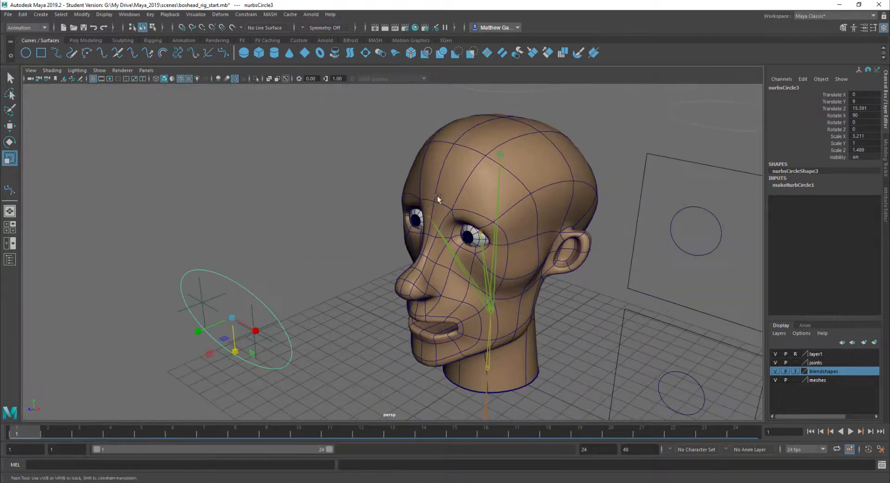
pyautogui.keyDown('alt'); pyautogui.moveTo(331, 265); pyautogui.dragTo(392, 182, button='middle'); pyautogui.keyUp('alt')
pyautogui.moveTo(313, 165); pyautogui.dragTo(274, 166, button='right')
pyautogui.keyDown('alt'); pyautogui.moveTo(294, 159); pyautogui.dragTo(322, 136); pyautogui.keyUp('alt')
pyautogui.moveTo(331, 169); pyautogui.dragTo(330, 190)
pyautogui.keyDown('alt'); pyautogui.moveTo(310, 159); pyautogui.dragTo(318, 162); pyautogui.keyUp('alt')
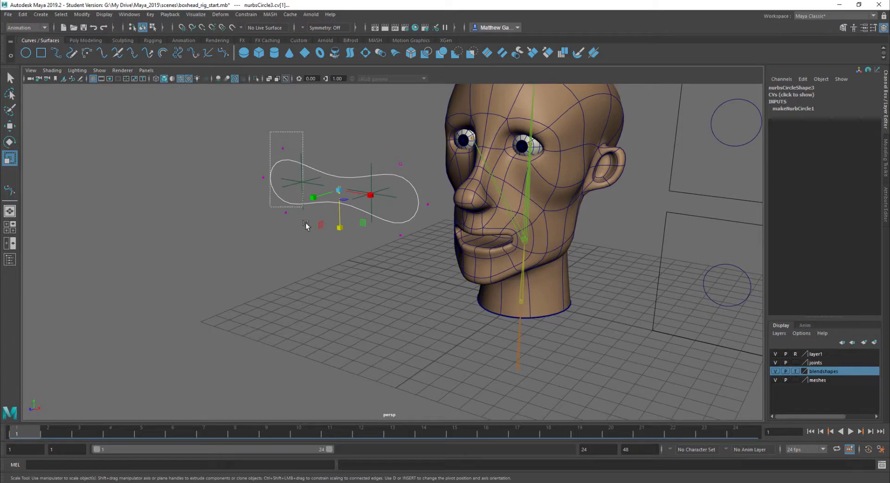
# Scale the control vertices at both ends of the curve vertically to enlarge its lobes, and return to object selection.
pyautogui.moveTo(306, 226); pyautogui.dragTo(306, 227)
pyautogui.keyDown('shift'); pyautogui.moveTo(390, 150); pyautogui.dragTo(414, 259); pyautogui.keyUp('shift')
pyautogui.moveTo(342, 233); pyautogui.dragTo(343, 248)
pyautogui.click(394, 285)
pyautogui.keyDown('alt'); pyautogui.moveTo(392, 283); pyautogui.dragTo(352, 240); pyautogui.keyUp('alt')
pyautogui.press('F8')
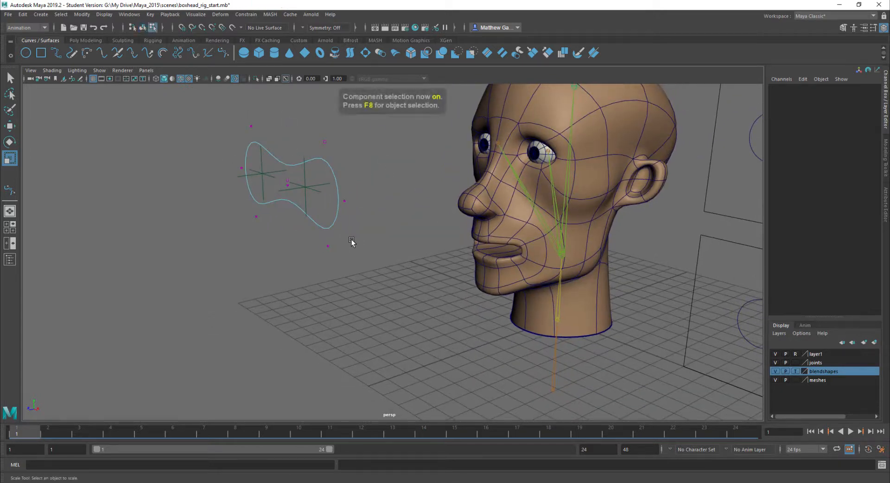
pyautogui.press('F8')
pyautogui.keyDown('alt'); pyautogui.moveTo(351, 240); pyautogui.dragTo(383, 290); pyautogui.keyUp('alt')
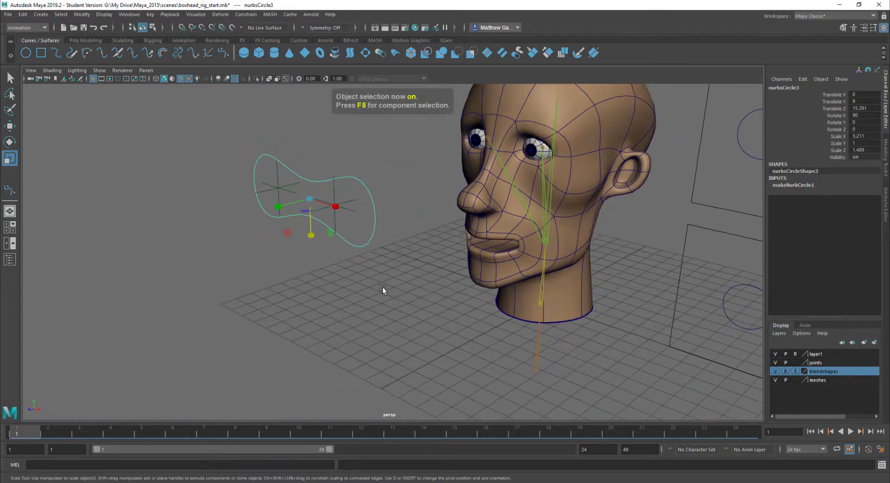
# Freeze the transformations of the pinched eye control curve and delete its construction history.
pyautogui.click(383, 289)
pyautogui.click(369, 234)
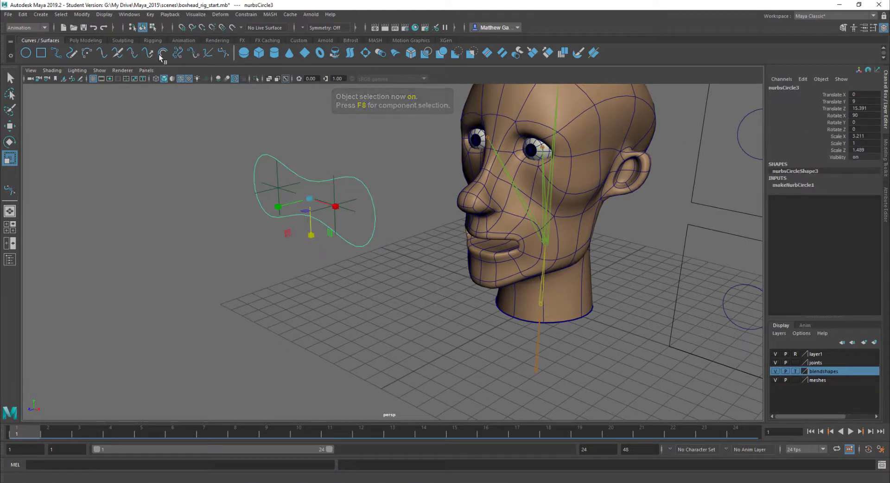
pyautogui.click(86, 41)
pyautogui.click(240, 53)
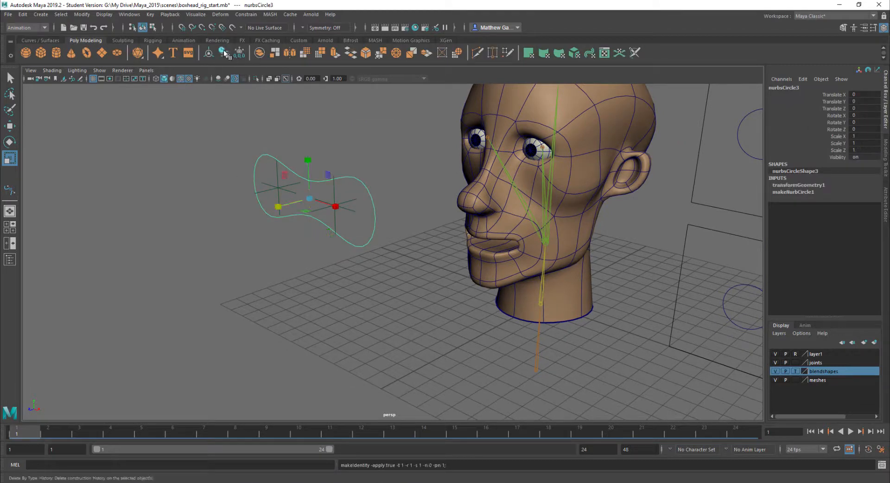
# Parent both eye locators to the pinched eye control curve.
pyautogui.click(289, 201)
pyautogui.click(282, 189)
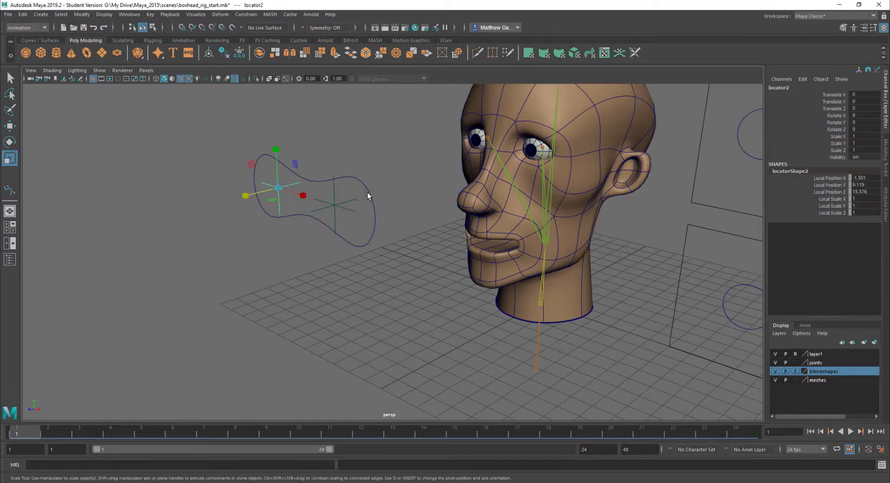
pyautogui.keyDown('shift'); pyautogui.click(350, 211); pyautogui.keyUp('shift')
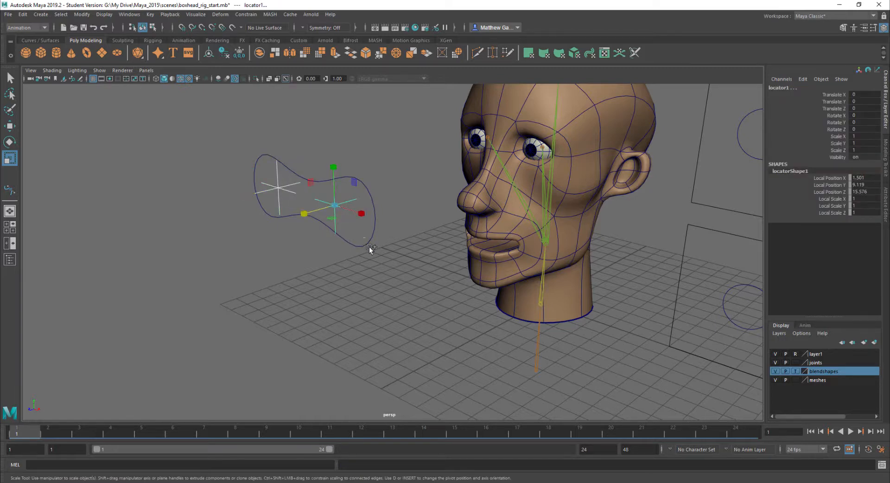
pyautogui.keyDown('shift'); pyautogui.click(369, 246); pyautogui.keyUp('shift')
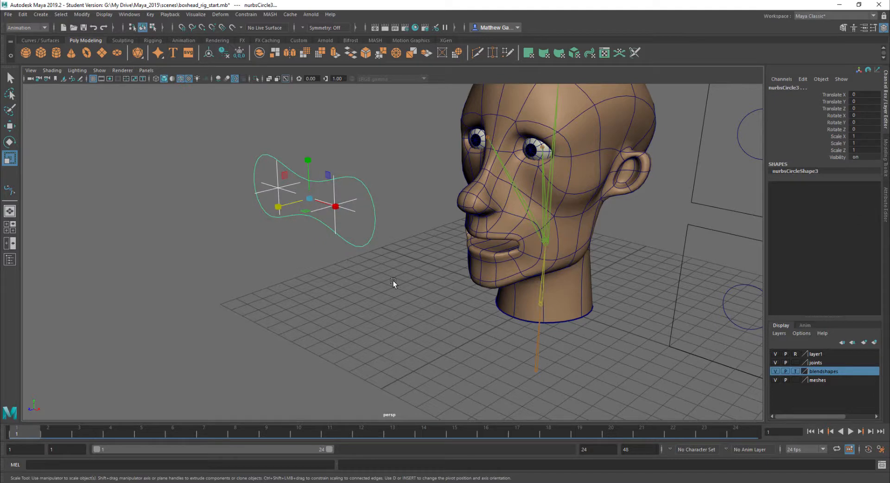
pyautogui.press('p')
# Try moving and rotating the eye control curve to test both eyes, undoing each transformation.
pyautogui.click(349, 269)
pyautogui.moveTo(387, 248); pyautogui.dragTo(389, 251)
pyautogui.keyDown('alt'); pyautogui.moveTo(389, 251); pyautogui.dragTo(409, 238); pyautogui.keyUp('alt')
pyautogui.press('w')
pyautogui.moveTo(337, 179); pyautogui.dragTo(278, 230)
pyautogui.hotkey('ctrl', 'z')
pyautogui.press('e')
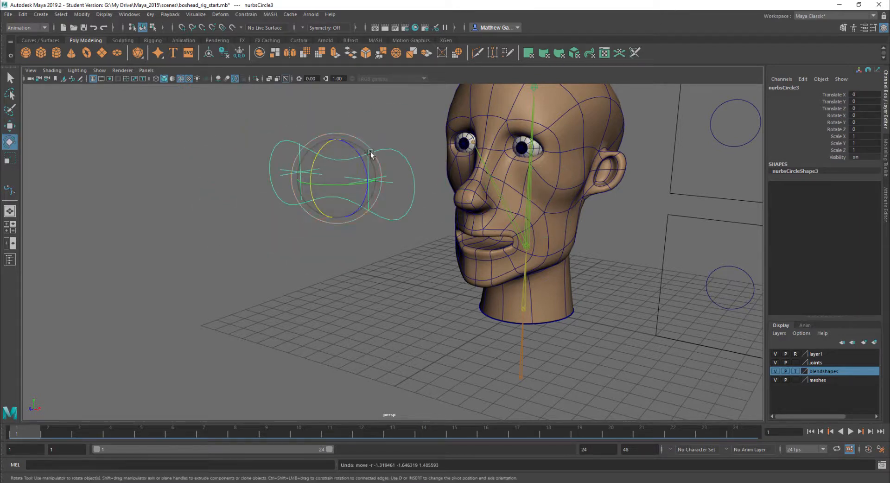
pyautogui.moveTo(360, 158); pyautogui.dragTo(330, 145)
pyautogui.hotkey('ctrl', 'z')
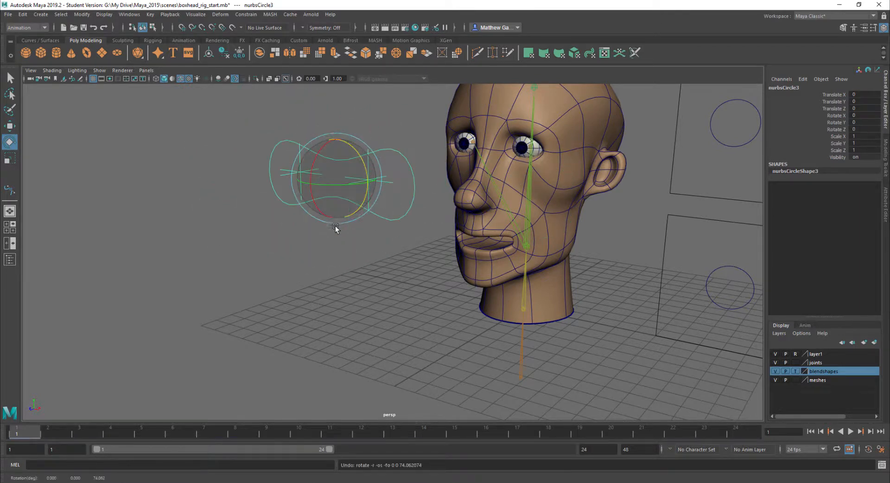
pyautogui.press('w')
pyautogui.moveTo(398, 197); pyautogui.dragTo(284, 300, button='middle')
pyautogui.hotkey('ctrl', 'z')
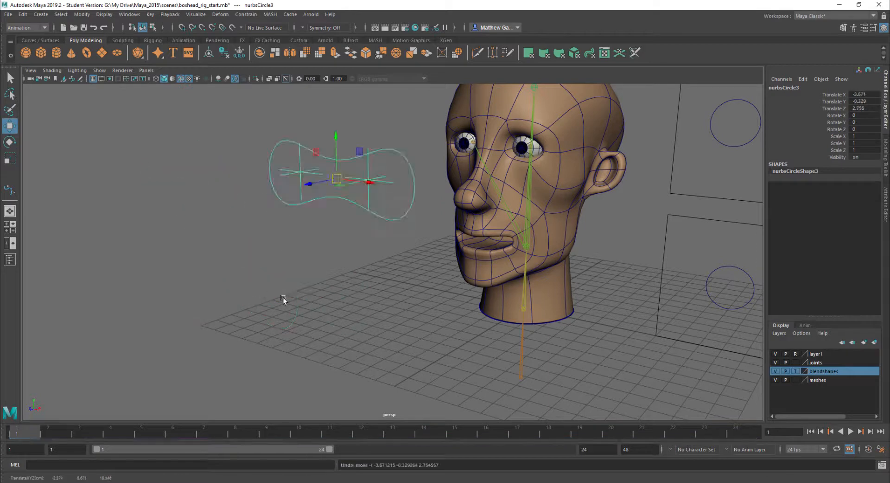
# Try moving the locator of the character's left eye on its own, undo the move, and deselect it.
pyautogui.click(287, 295)
pyautogui.click(368, 182)
pyautogui.moveTo(369, 181); pyautogui.dragTo(326, 200, button='middle')
pyautogui.hotkey('ctrl', 'z')
pyautogui.scroll(-3, 338, 199)
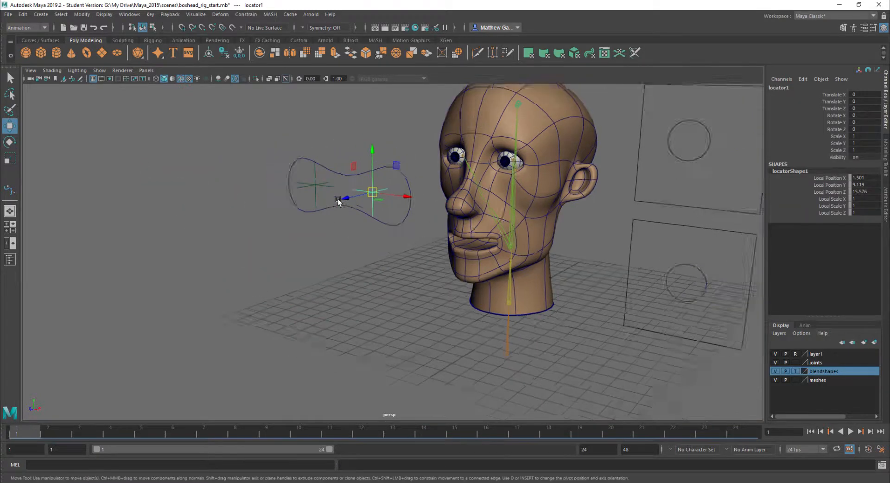
pyautogui.keyDown('alt'); pyautogui.moveTo(338, 199); pyautogui.dragTo(388, 175); pyautogui.keyUp('alt')
pyautogui.keyDown('alt'); pyautogui.moveTo(387, 175); pyautogui.dragTo(302, 211, button='middle'); pyautogui.keyUp('alt')
pyautogui.keyDown('alt'); pyautogui.moveTo(302, 211); pyautogui.dragTo(308, 200); pyautogui.keyUp('alt')
pyautogui.scroll(-2, 308, 199)
pyautogui.keyDown('alt'); pyautogui.moveTo(337, 185); pyautogui.dragTo(307, 186, button='middle'); pyautogui.keyUp('alt')
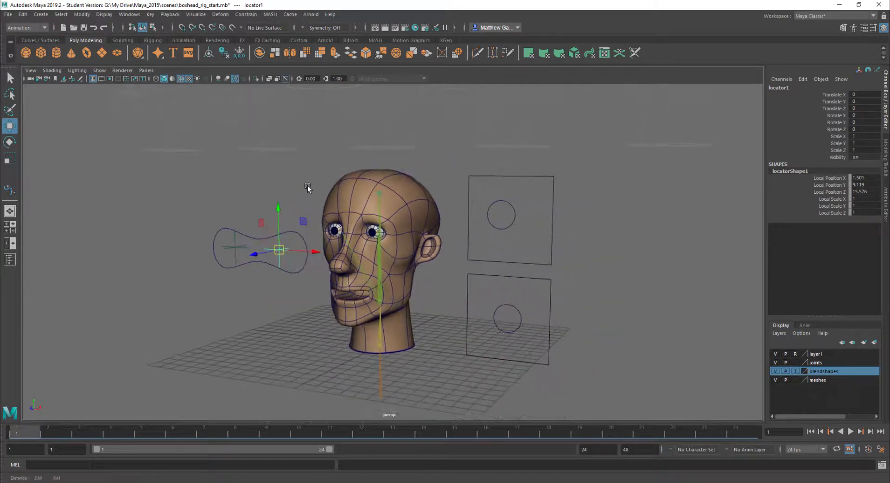
pyautogui.keyDown('alt'); pyautogui.moveTo(307, 186); pyautogui.dragTo(311, 169); pyautogui.keyUp('alt')
pyautogui.keyDown('alt'); pyautogui.moveTo(311, 170); pyautogui.dragTo(289, 165, button='middle'); pyautogui.keyUp('alt')
pyautogui.click(246, 265)
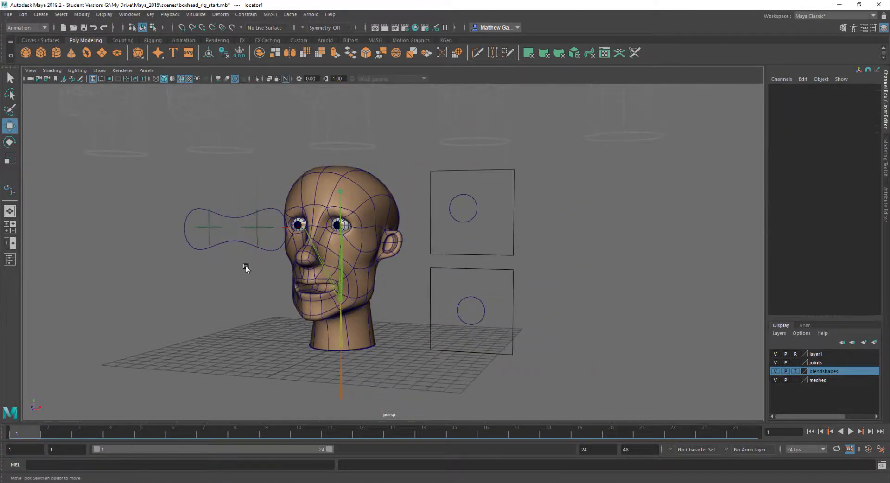
pyautogui.keyDown('alt'); pyautogui.moveTo(246, 266); pyautogui.dragTo(310, 284); pyautogui.keyUp('alt')
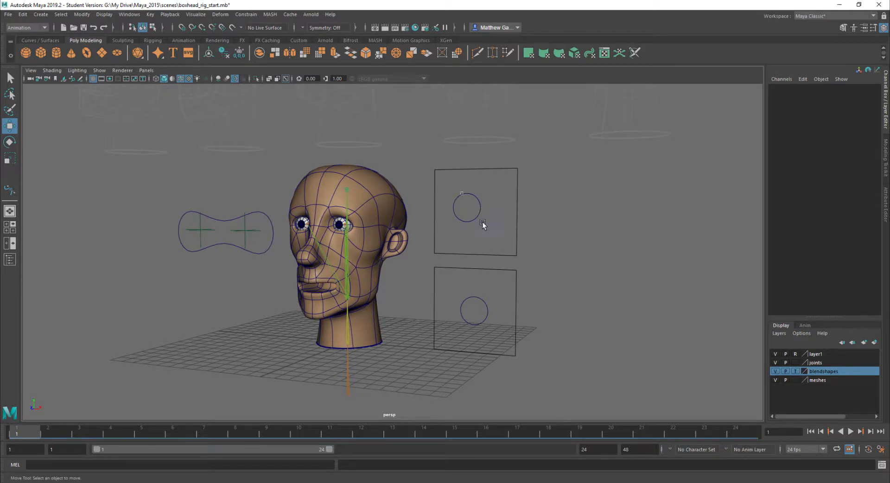
# Move the upper frame's circle down and the lower frame's circle up to pose the eyelids and mouth.
pyautogui.moveTo(461, 193); pyautogui.dragTo(487, 220)
pyautogui.moveTo(462, 297); pyautogui.dragTo(482, 289)
pyautogui.click(442, 246)
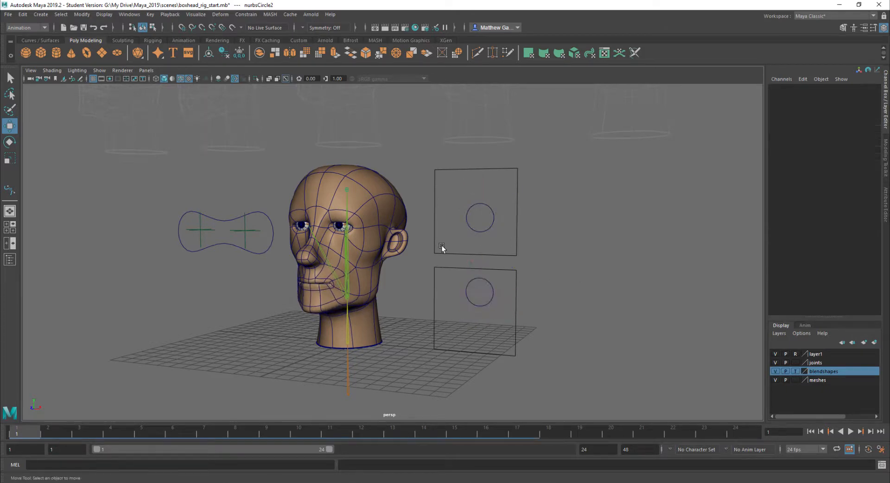
pyautogui.keyDown('alt'); pyautogui.moveTo(441, 245); pyautogui.dragTo(579, 276); pyautogui.keyUp('alt')
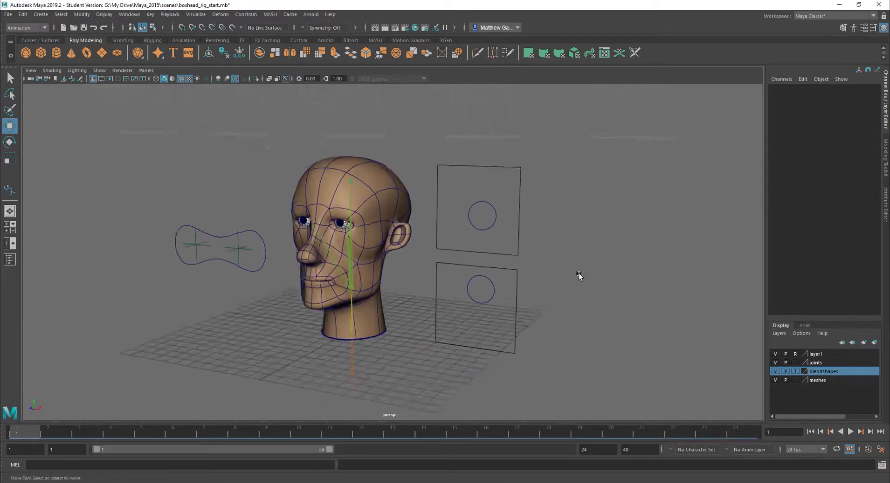